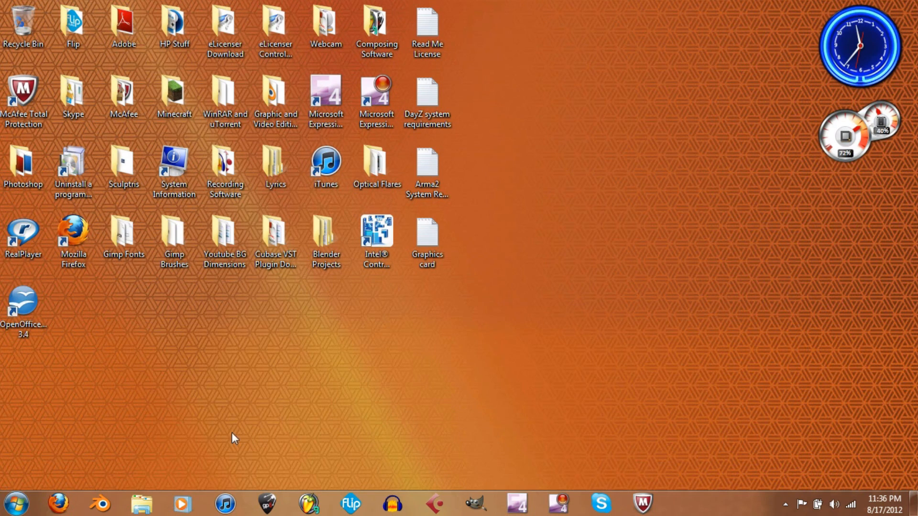
Step: Launch Blender, dismiss the splash screen and maximize its window
click(101, 505)
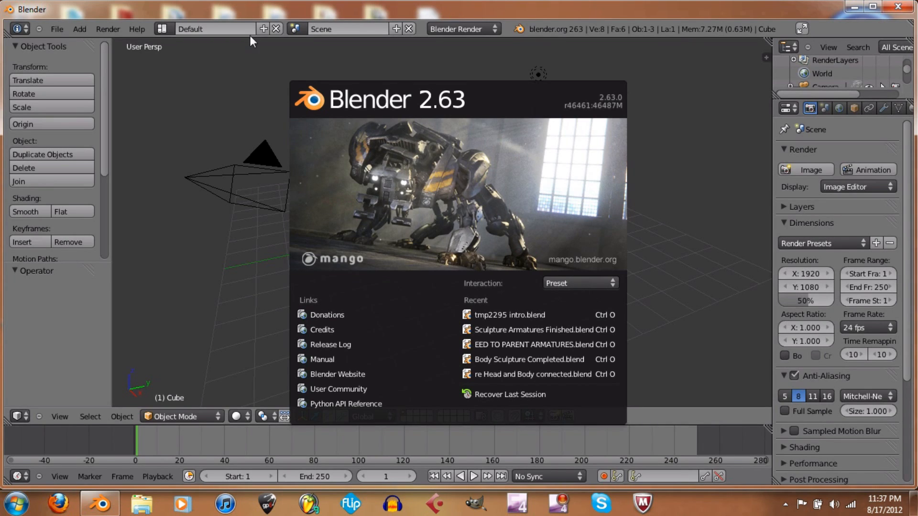
click(103, 89)
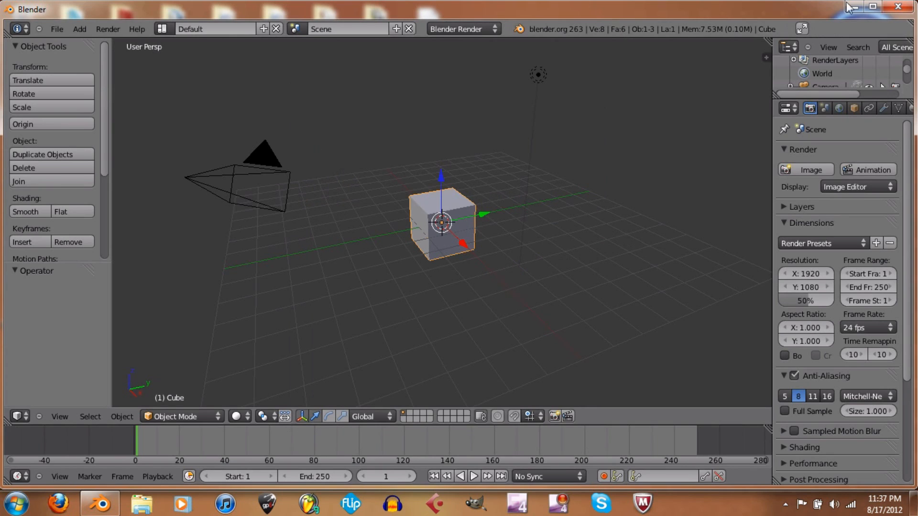
click(873, 7)
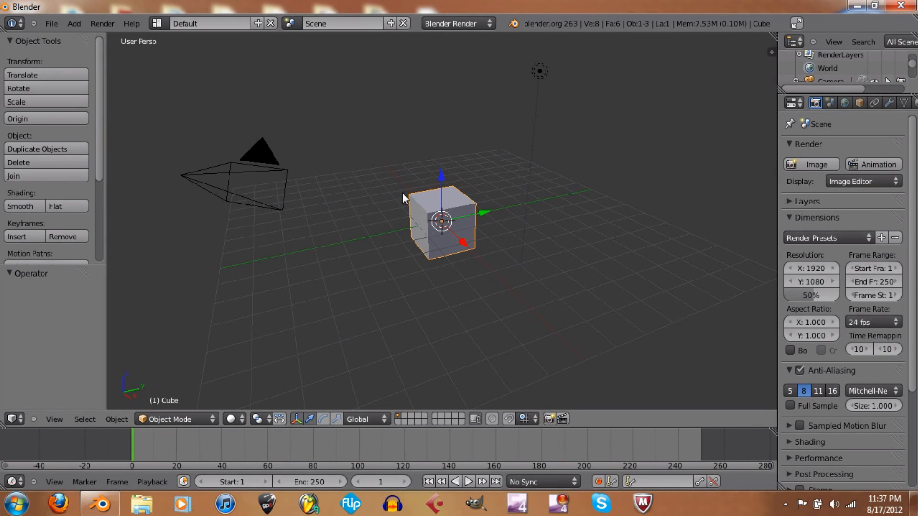
Step: Delete all the default objects from the scene: the cube, the camera and the lamp
key(a)
key(a)
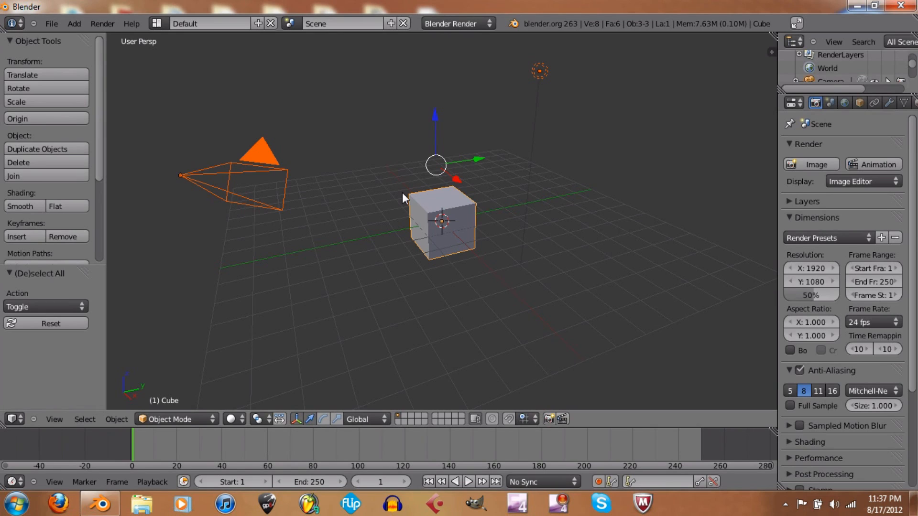
key(x)
click(404, 195)
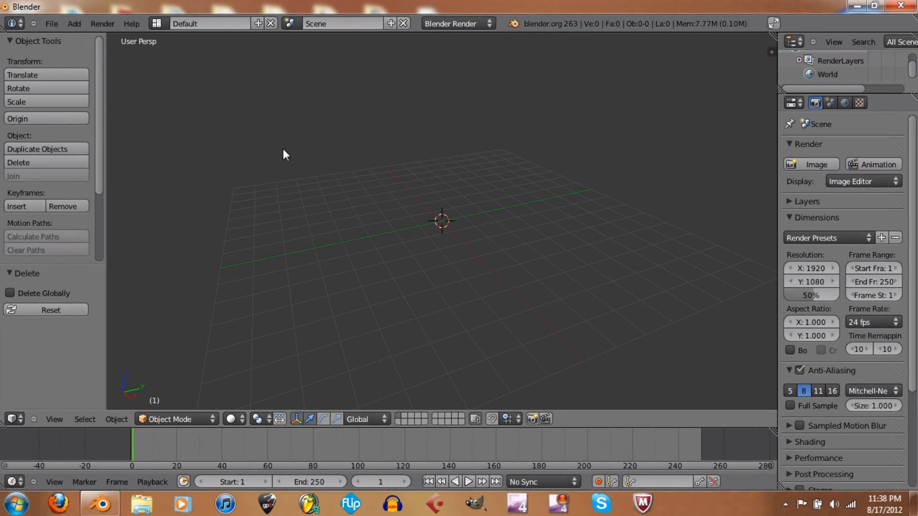
Step: Add a text object to the empty scene and look at it from the top view
key(shift+a)
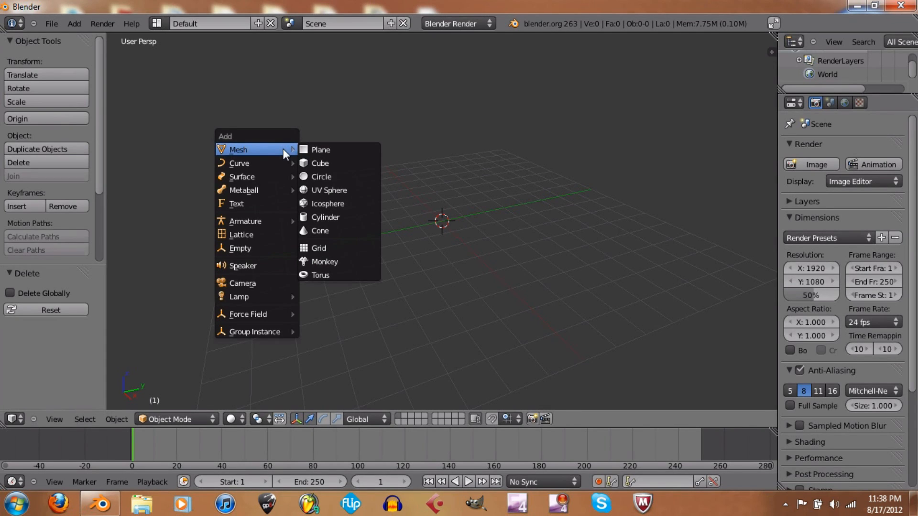
click(276, 203)
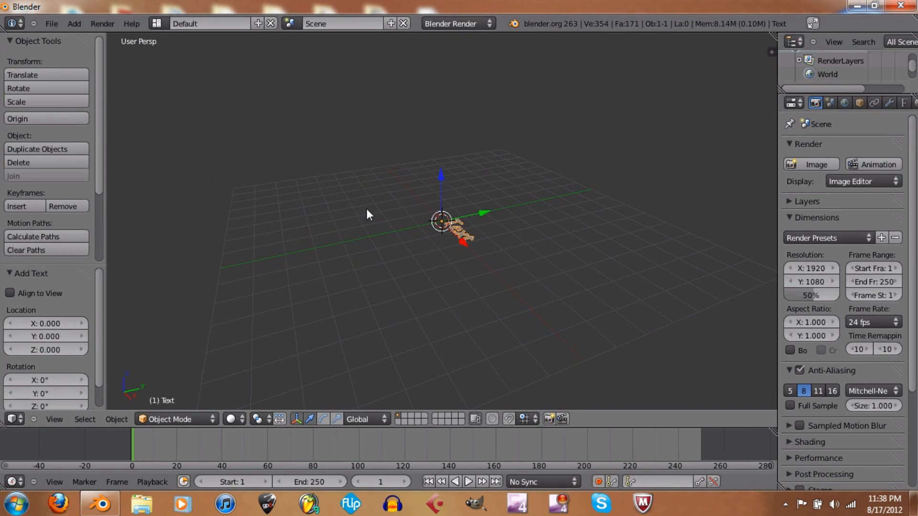
click(54, 420)
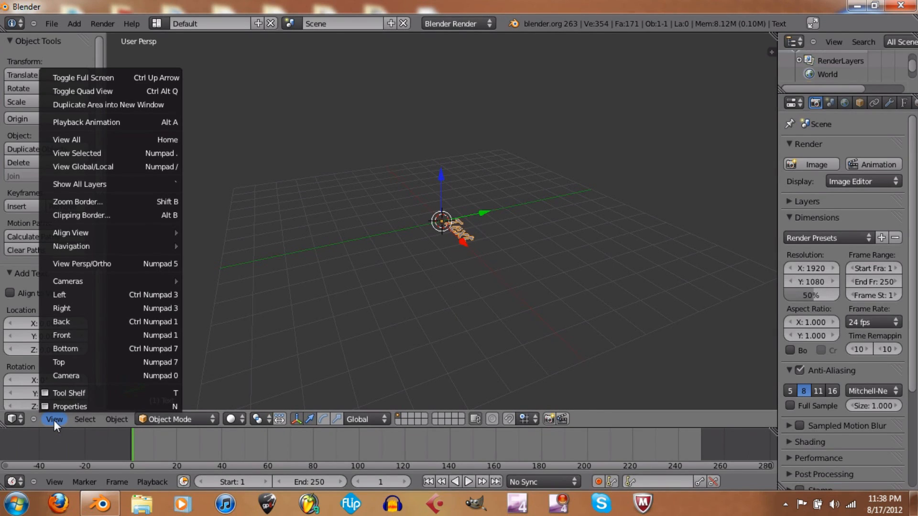
click(116, 364)
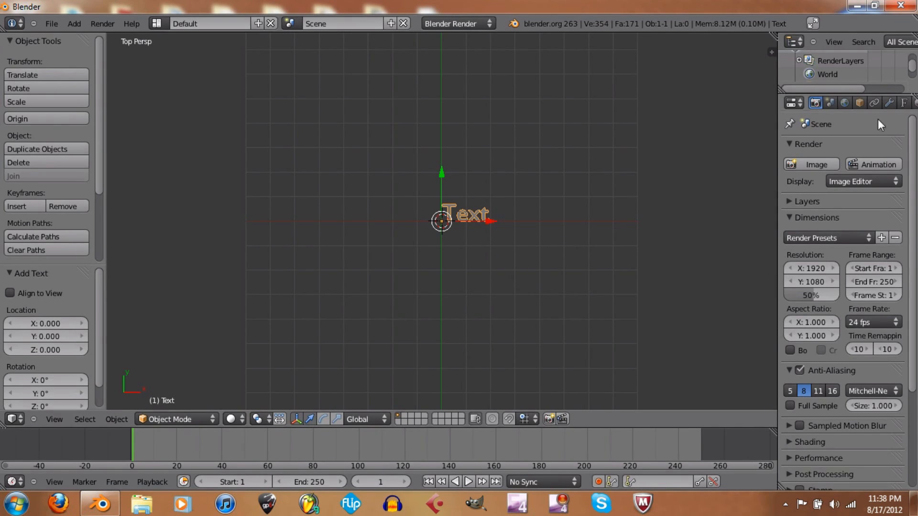
Step: Widen the properties area and set the text object's paragraph alignment to Center
click(771, 157)
drag(775, 157, 738, 163)
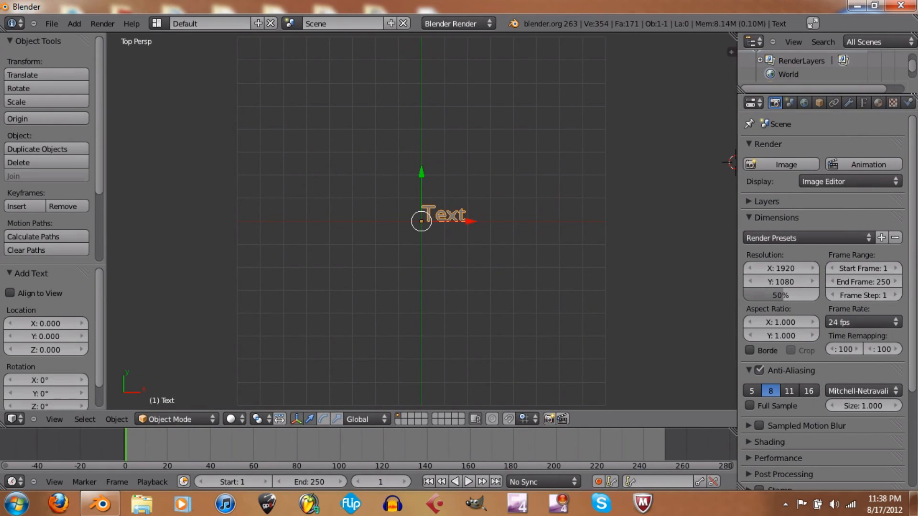
click(863, 104)
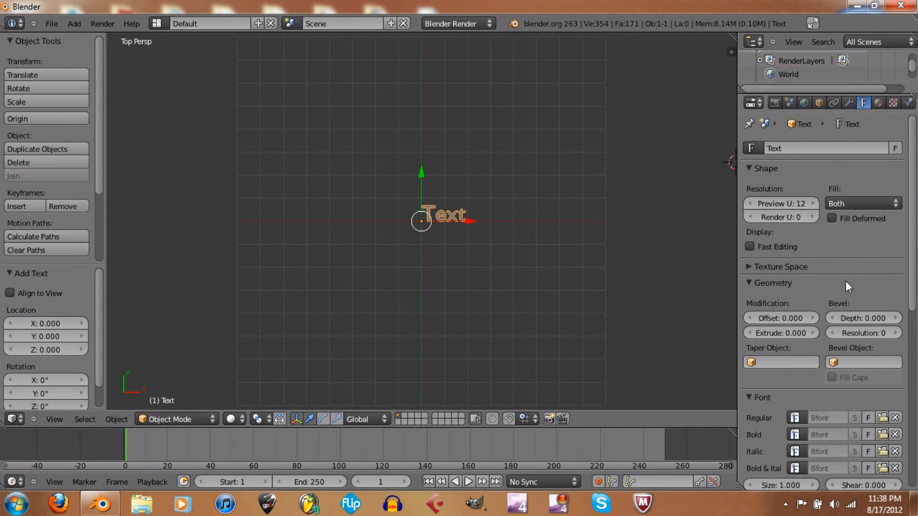
scroll(837, 286, down, 10)
scroll(813, 325, down, 2)
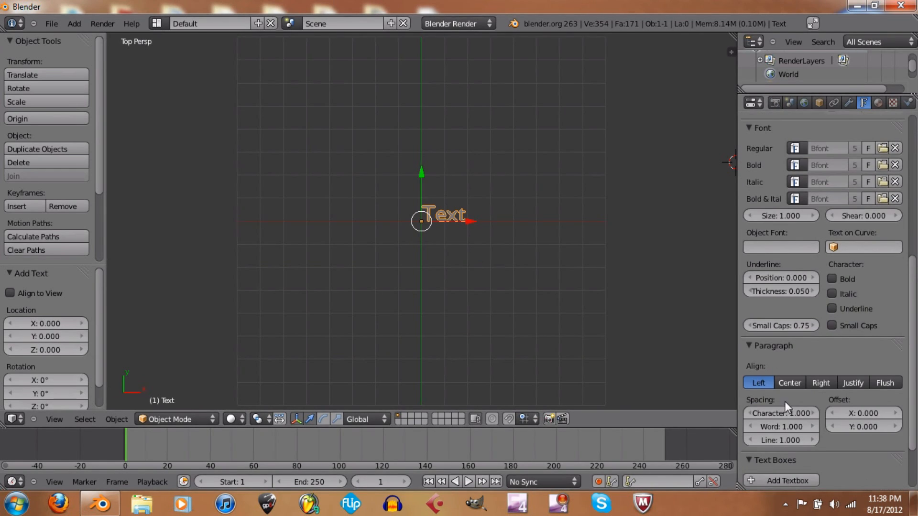
click(796, 377)
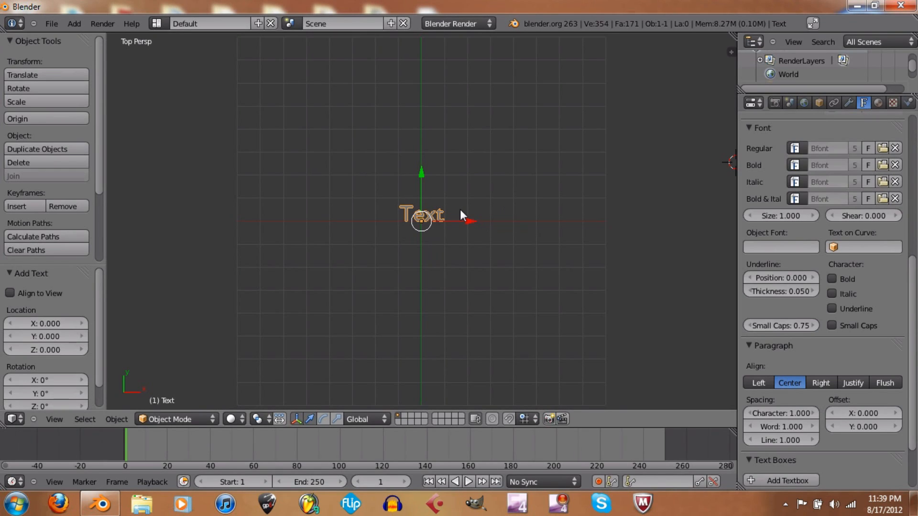
Step: Load NEW DROP ERA.ttf from C:\Windows\Fonts as the text's regular font
click(881, 148)
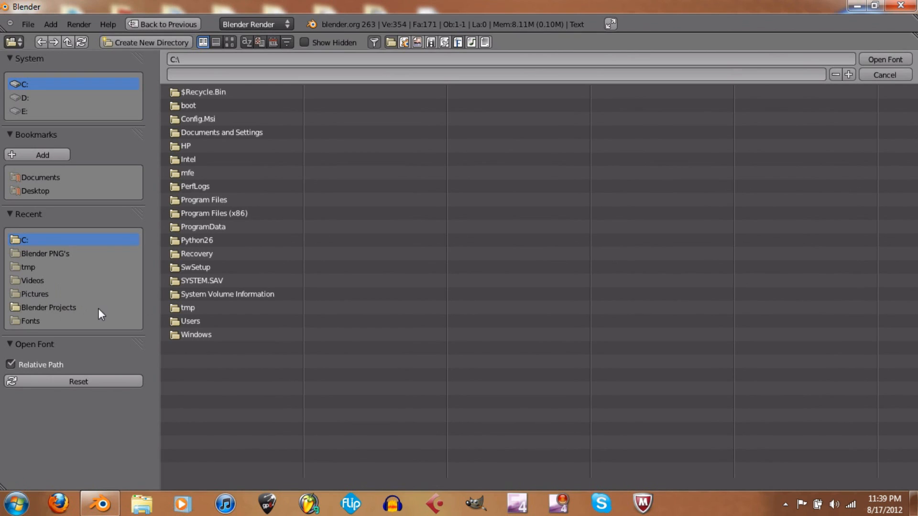
click(29, 321)
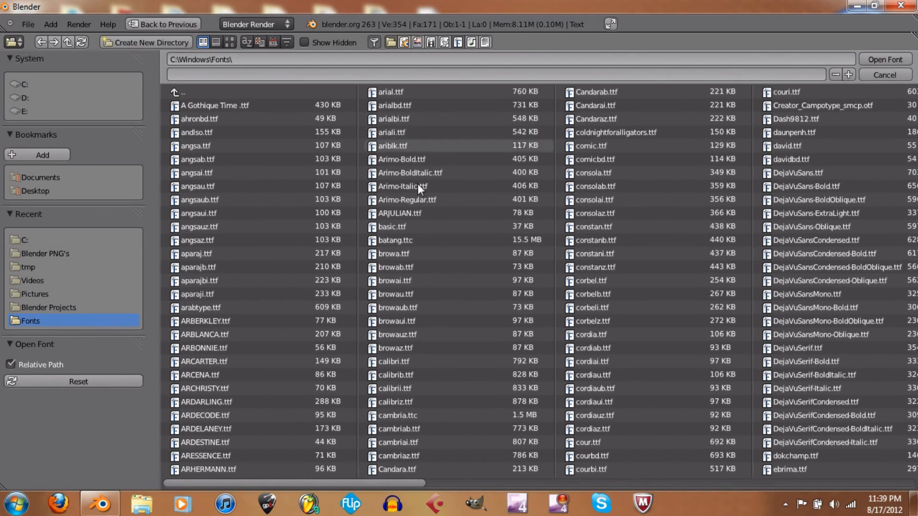
scroll(521, 213, down, 3)
scroll(520, 213, down, 5)
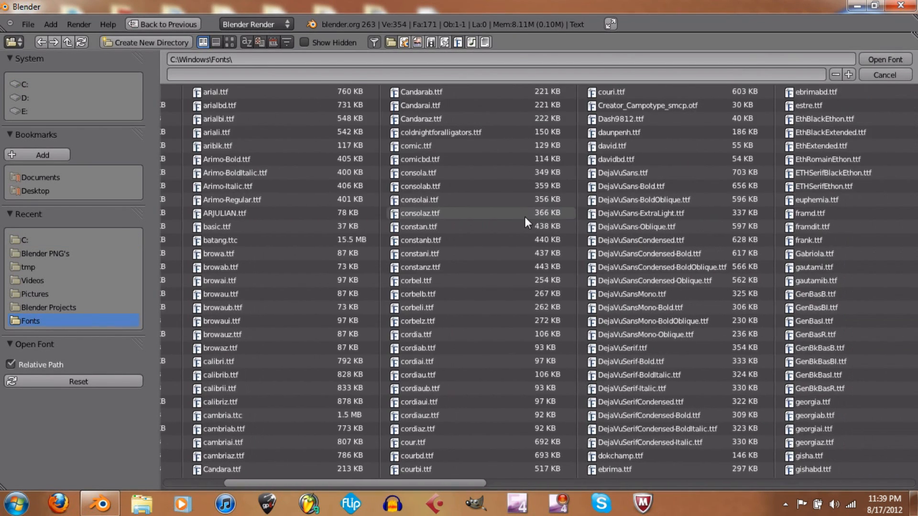
scroll(545, 236, down, 3)
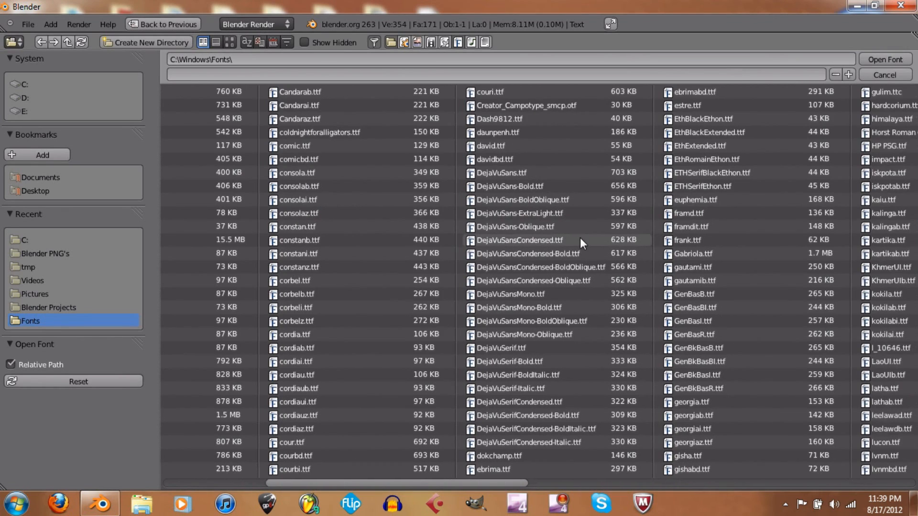
drag(460, 481, 710, 471)
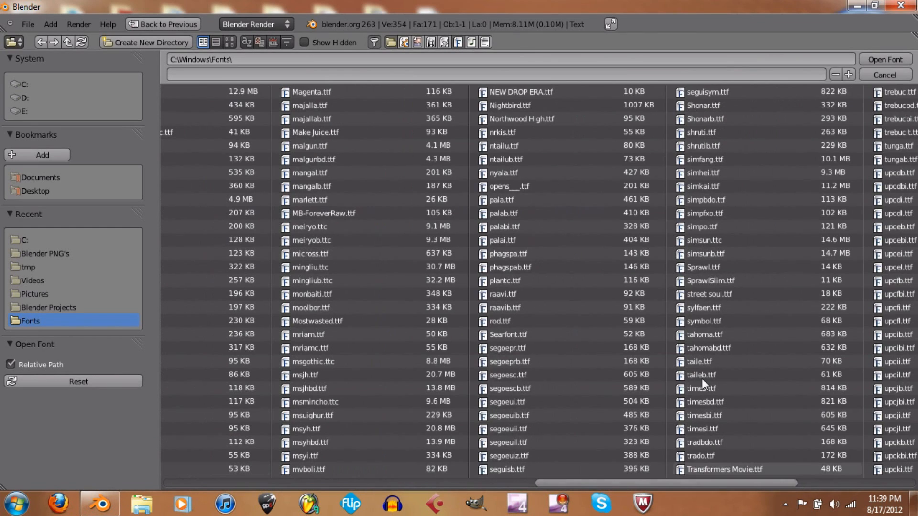
double_click(530, 92)
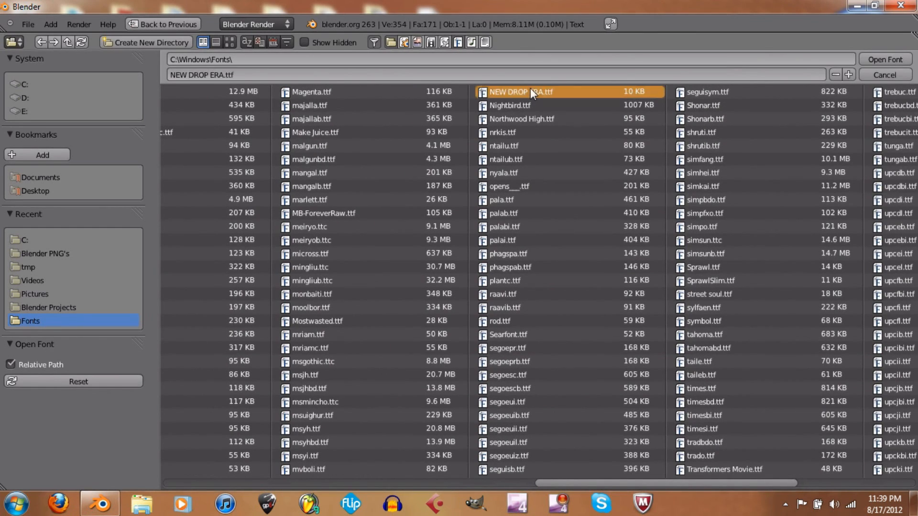
Step: Examine the restyled text in the viewport, both up close and from a distance
scroll(430, 214, up, 7)
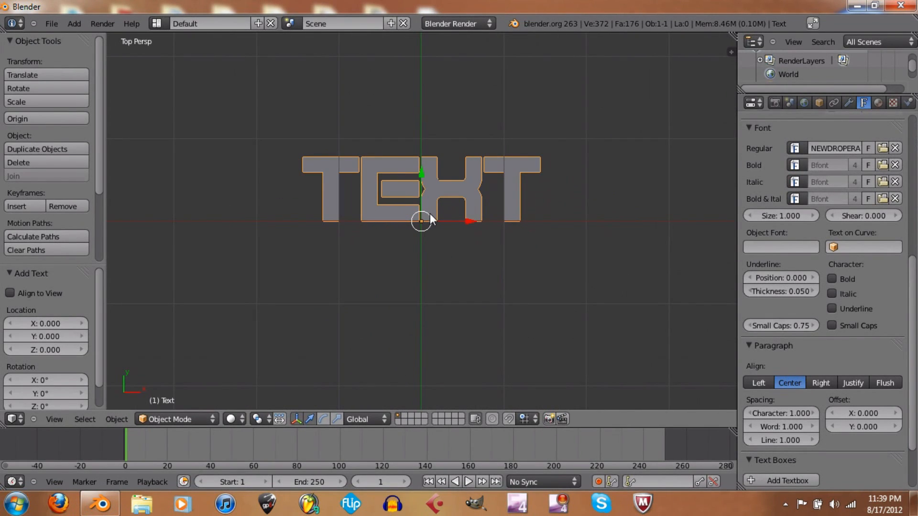
scroll(831, 188, up, 10)
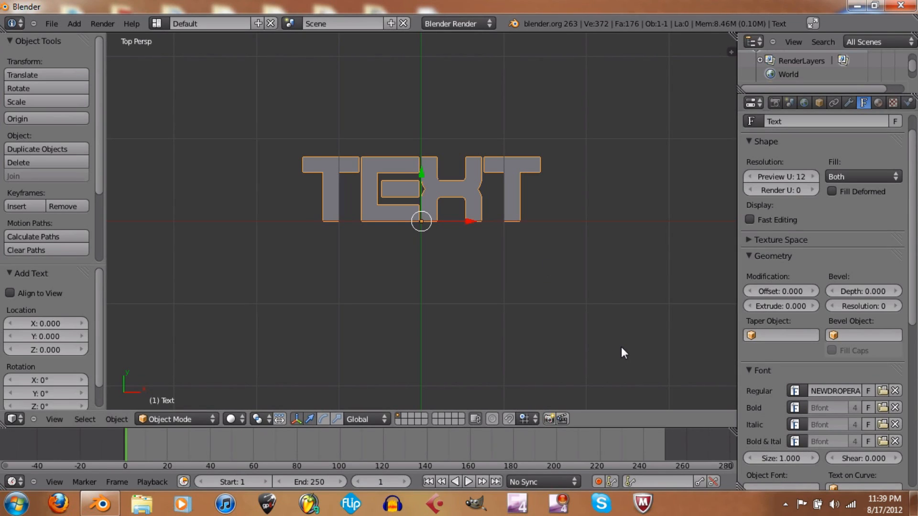
scroll(395, 197, down, 7)
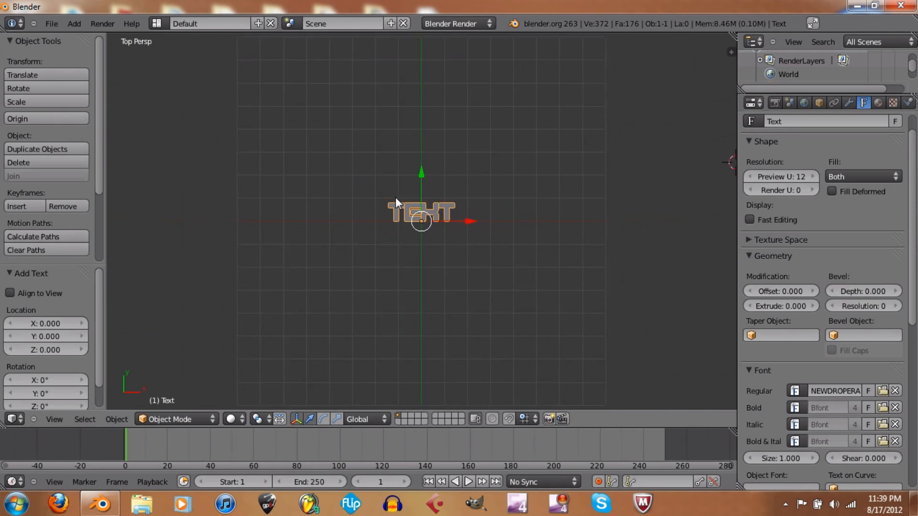
scroll(412, 197, up, 7)
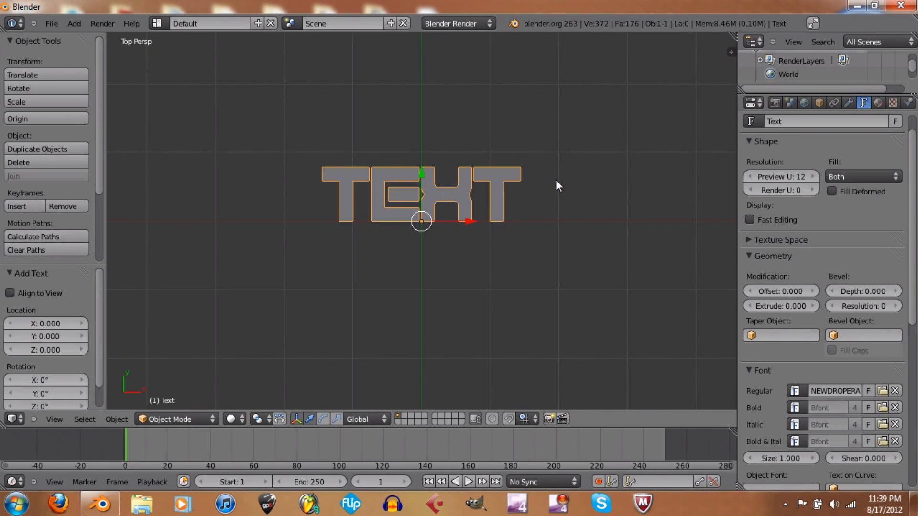
scroll(545, 187, down, 7)
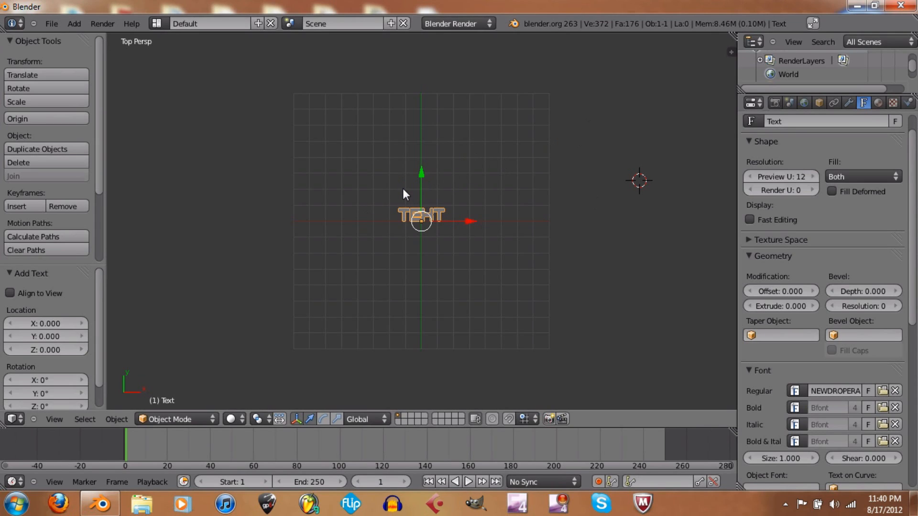
scroll(421, 225, up, 7)
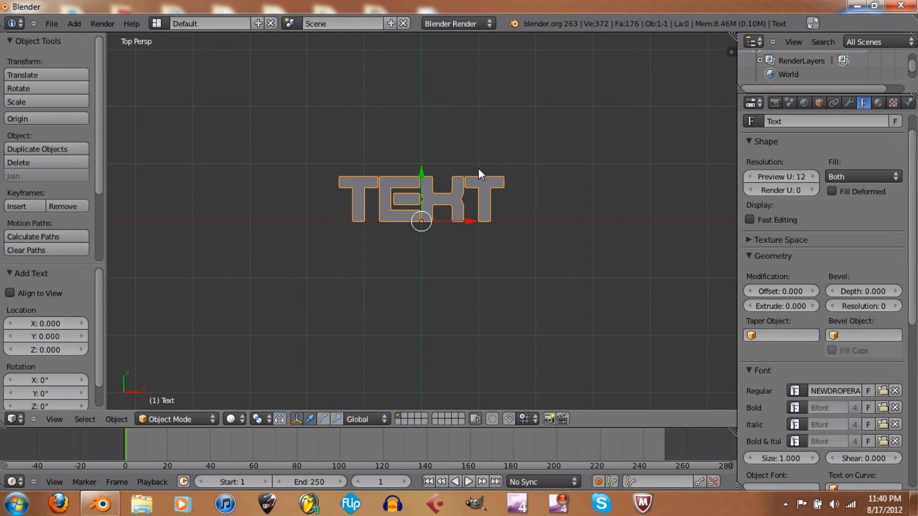
scroll(478, 168, up, 1)
scroll(456, 196, down, 1)
scroll(456, 196, up, 1)
scroll(455, 196, down, 1)
scroll(455, 196, up, 3)
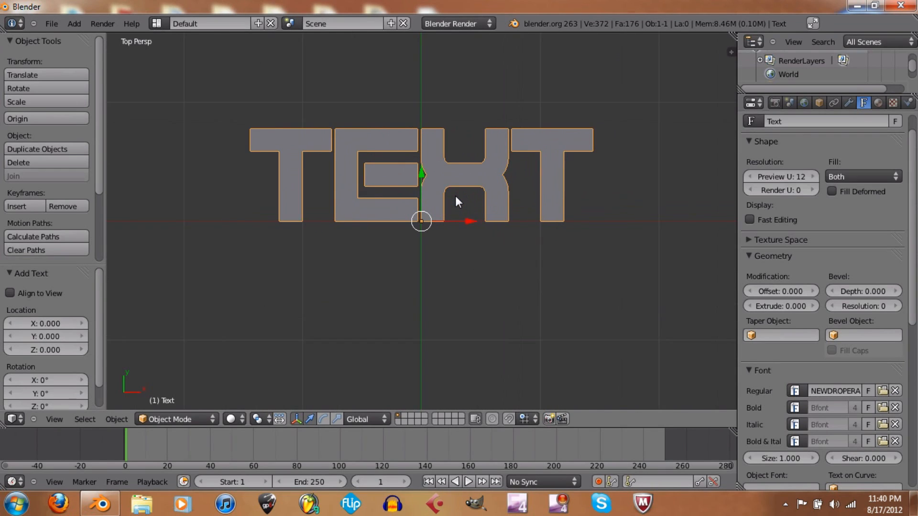
scroll(455, 196, down, 3)
scroll(455, 196, up, 2)
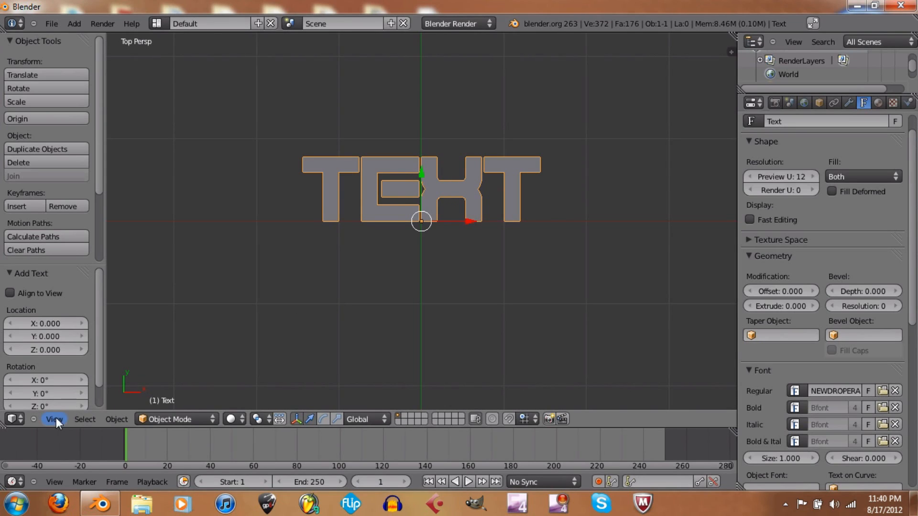
Step: Replace the default wording of the text object with "trigga2295" in Edit Mode and return to Object Mode
click(186, 422)
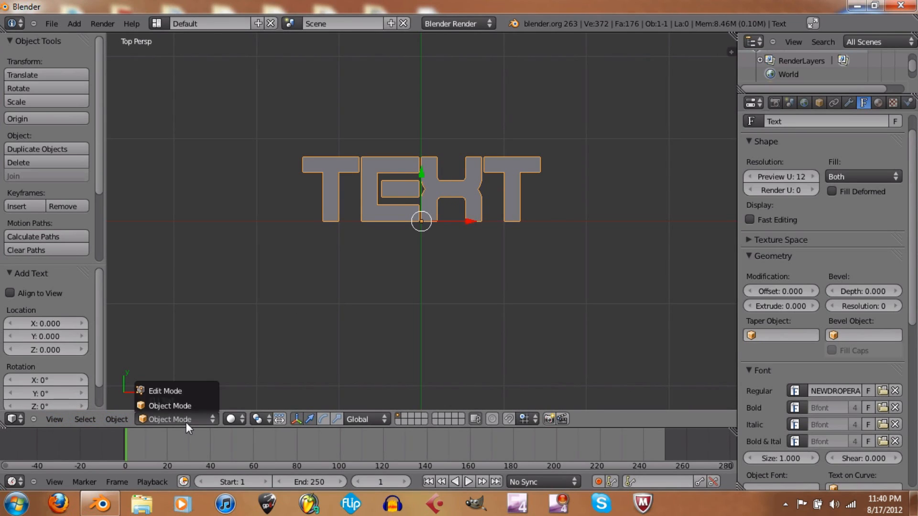
click(189, 392)
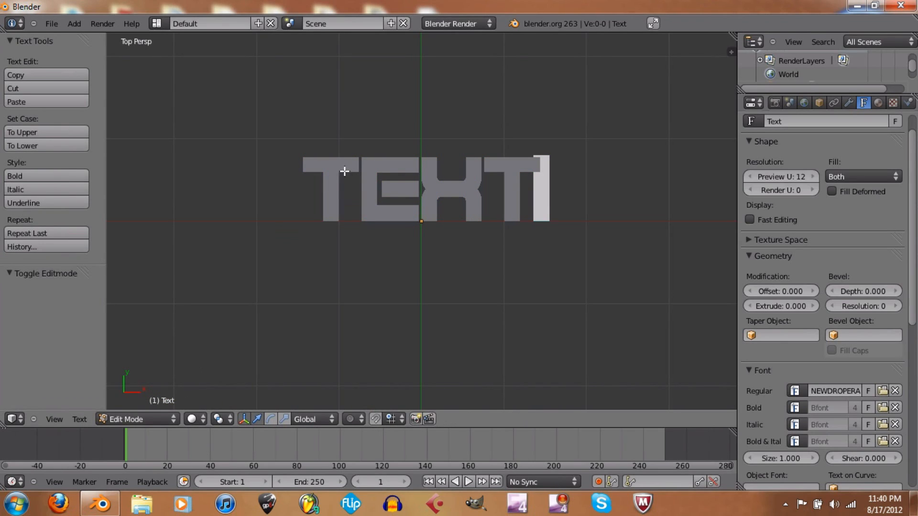
key(BackSpace)
key(BackSpace)
key(BackSpace)
key(BackSpace)
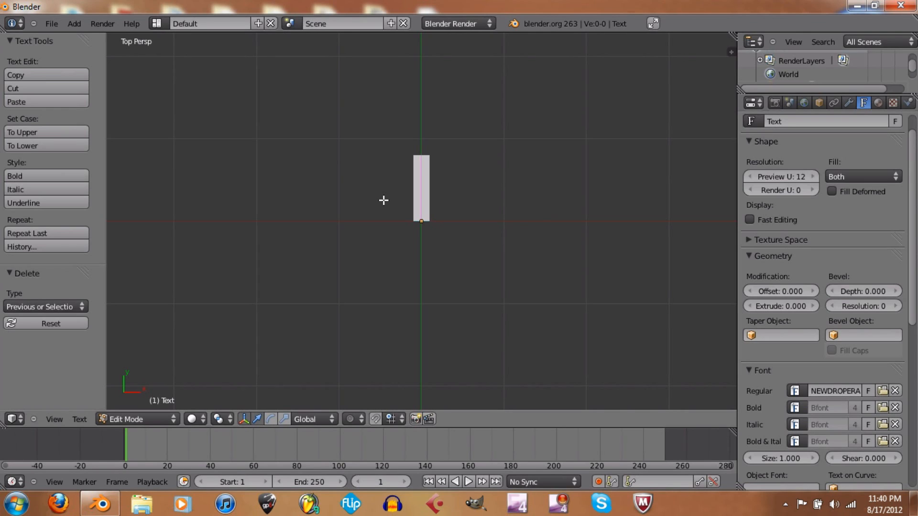
text(trigga)
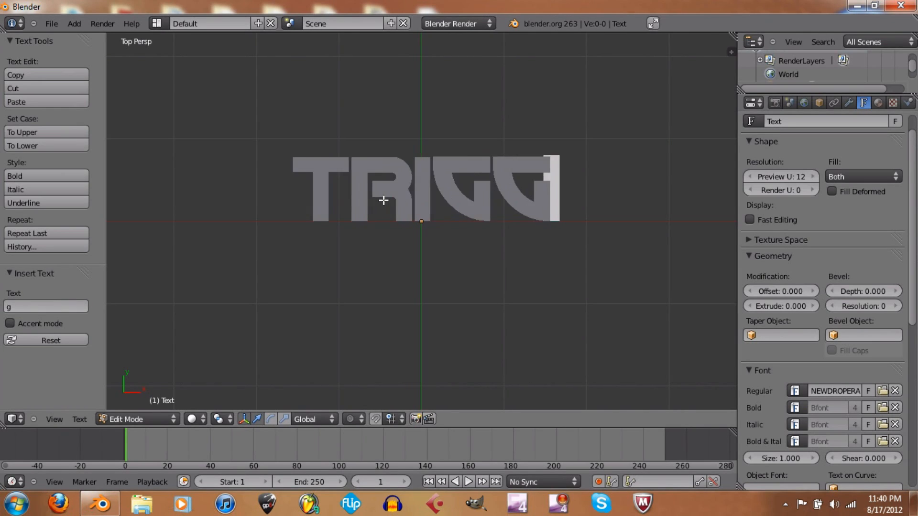
text(2295)
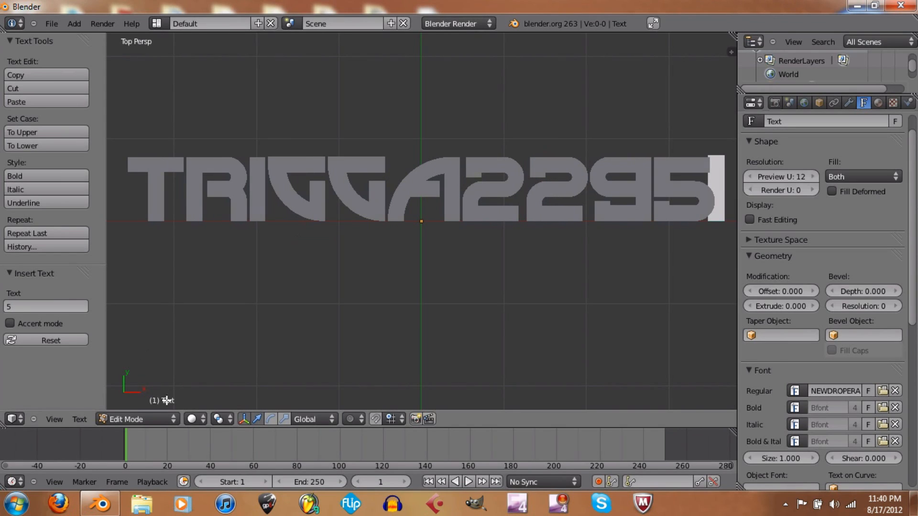
click(170, 420)
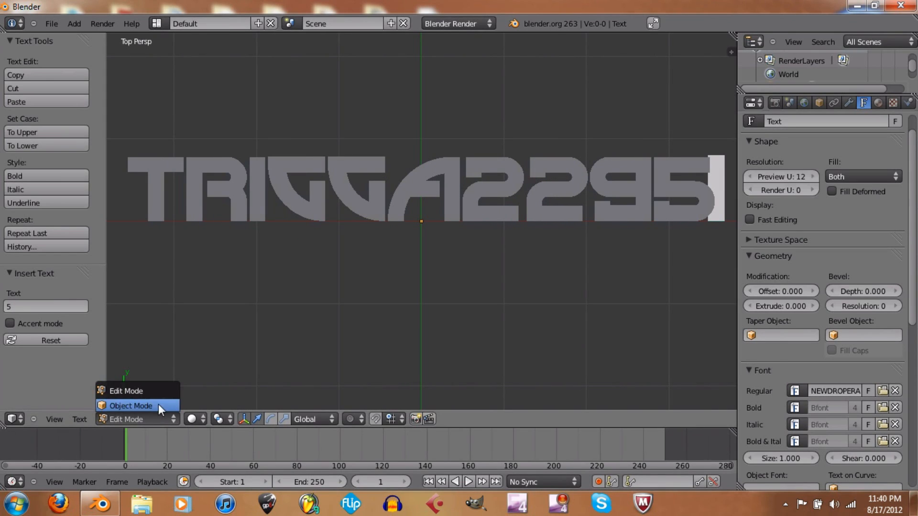
click(159, 405)
Step: Try an Extrude value of 0.3 on the text object, viewing it from a low angle
scroll(879, 170, down, 5)
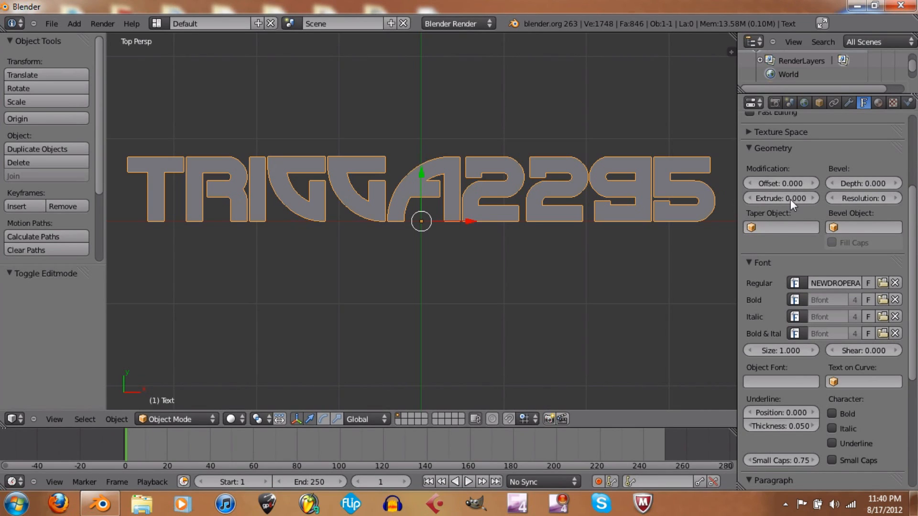
middle_drag(580, 198, 579, 57)
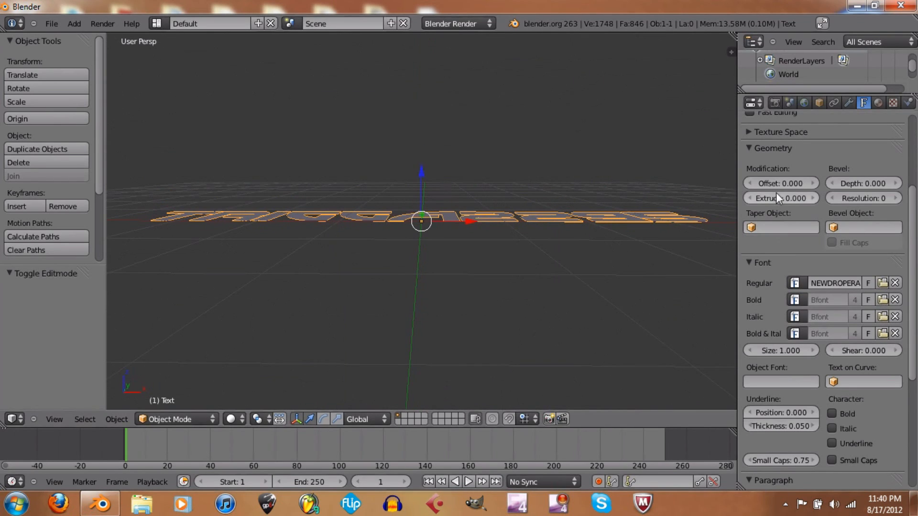
drag(790, 200, 793, 200)
click(793, 199)
key(BackSpace)
text(0.3)
key(Return)
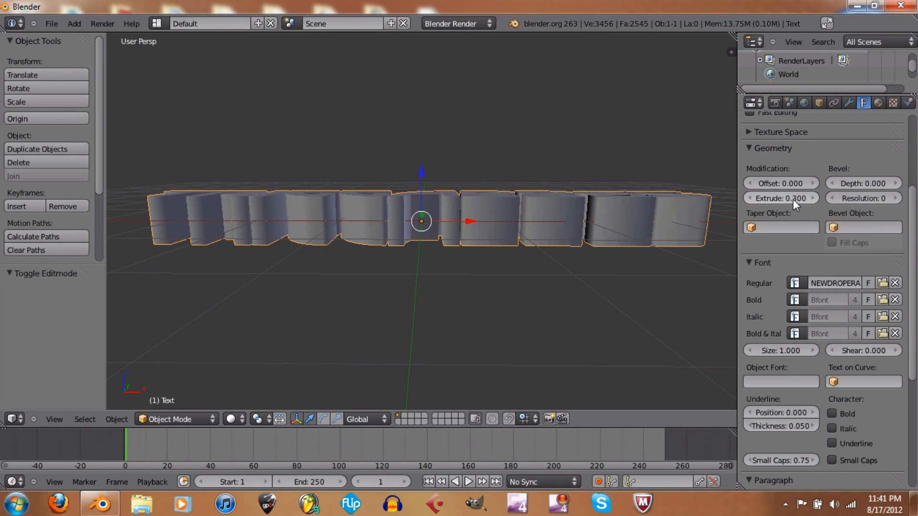
Step: Set the text object's Extrude value to 0.2 and check its thickness from several angles
middle_drag(523, 227, 515, 286)
click(788, 196)
text(.2)
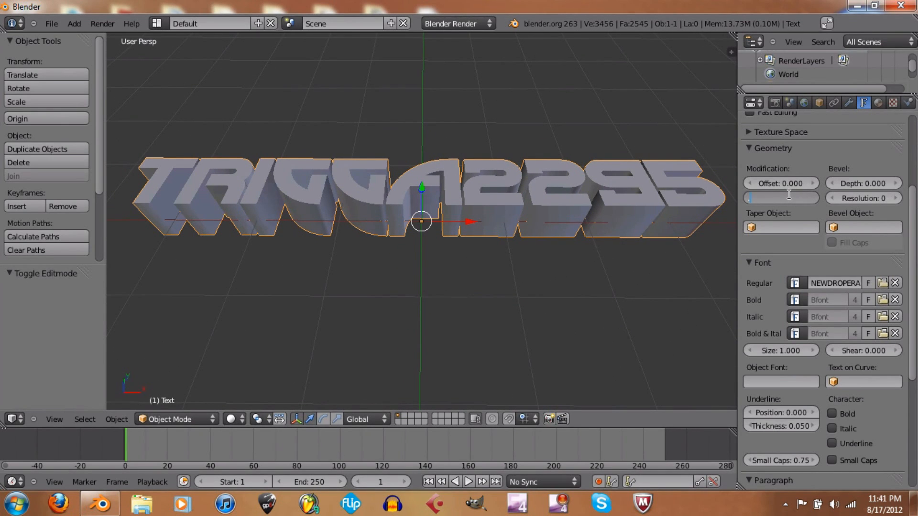
key(Return)
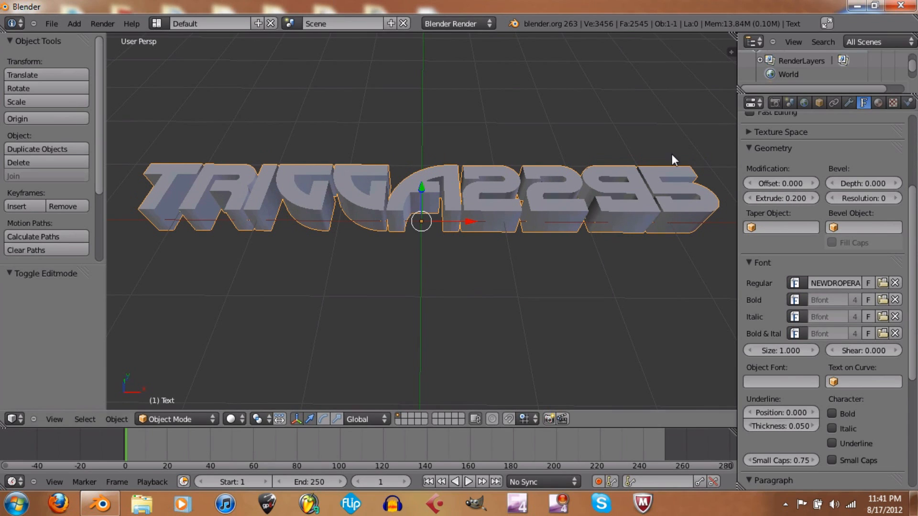
middle_drag(524, 168, 526, 240)
mouse_move(513, 183)
middle_down()
mouse_move(514, 203)
mouse_move(529, 182)
mouse_move(492, 180)
mouse_move(500, 180)
middle_up()
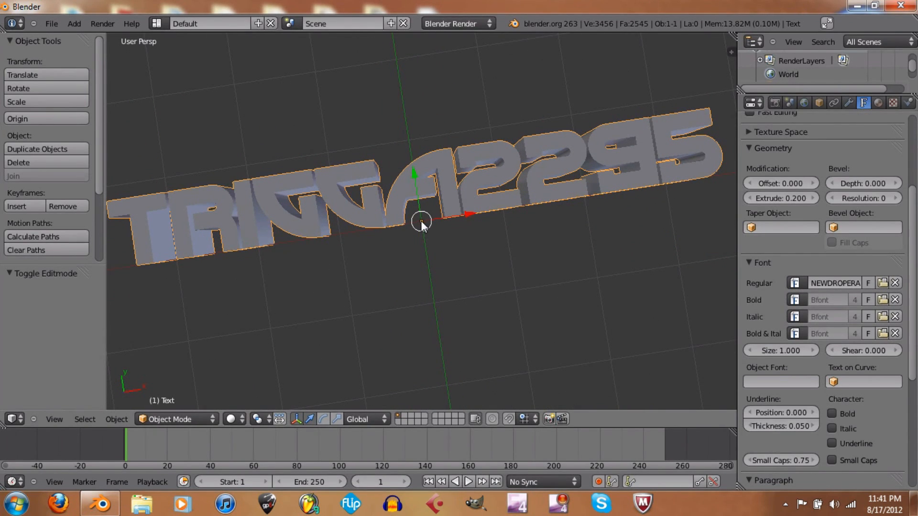
mouse_move(479, 241)
middle_down()
mouse_move(466, 239)
mouse_move(472, 233)
middle_up()
scroll(469, 232, up, 1)
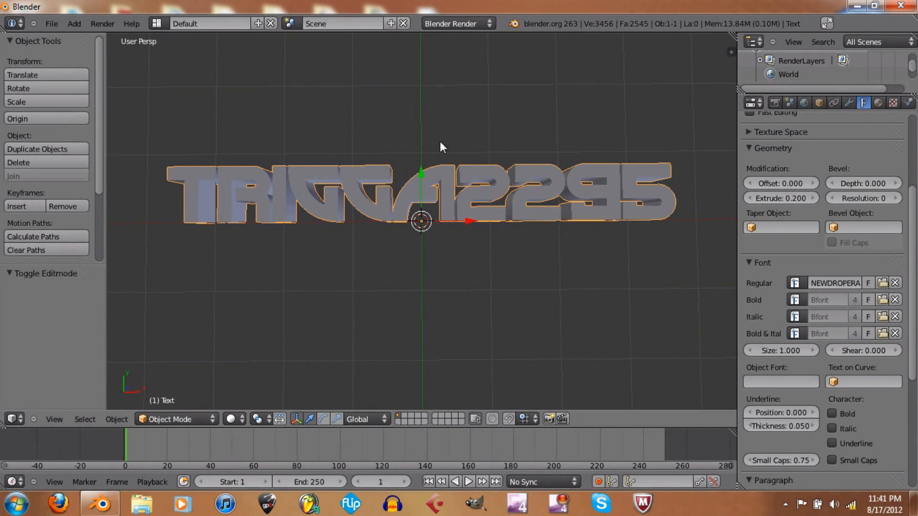
Step: Give the text's edges a bevel with a Depth of 0.03
middle_drag(456, 167, 464, 58)
scroll(475, 193, up, 4)
middle_drag(475, 193, 717, 206)
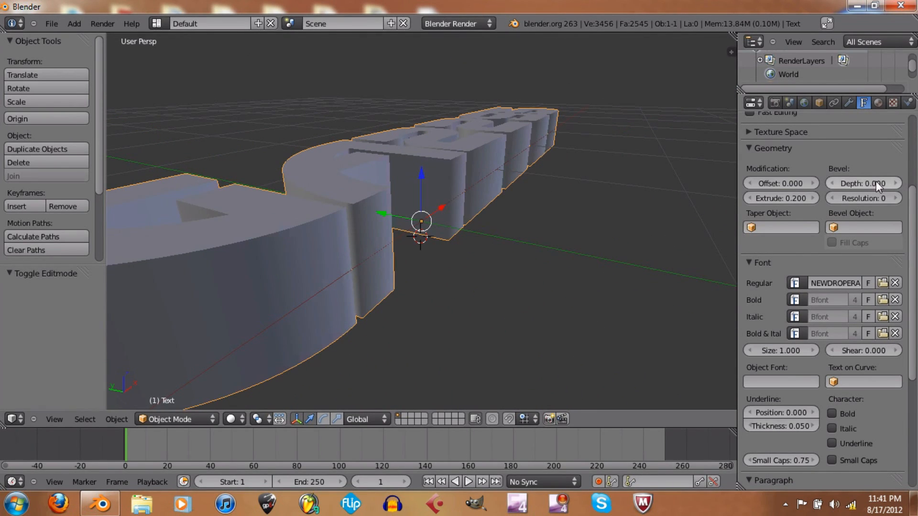
click(865, 183)
key(BackSpace)
text(.03)
key(Return)
middle_drag(475, 202, 432, 186)
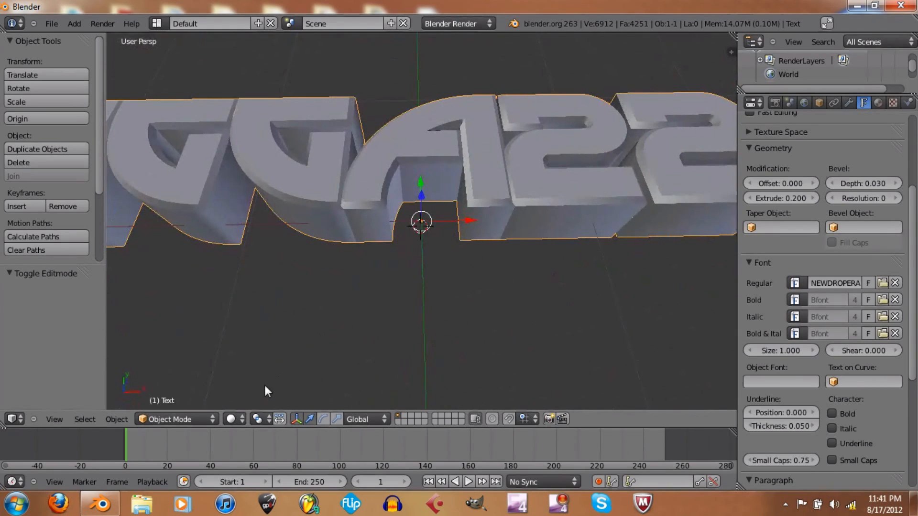
Step: Switch the viewport to the Top view and add a new material to the text object
click(54, 420)
click(102, 362)
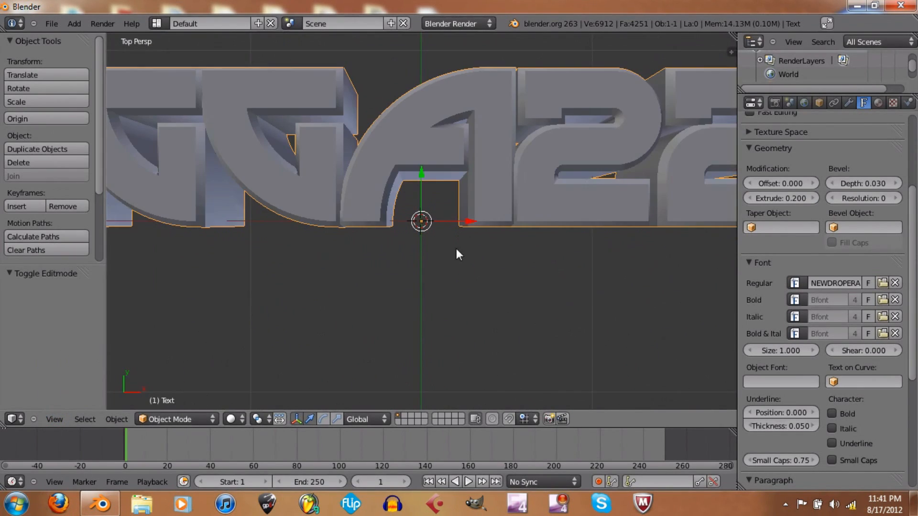
scroll(474, 235, down, 3)
scroll(478, 230, up, 3)
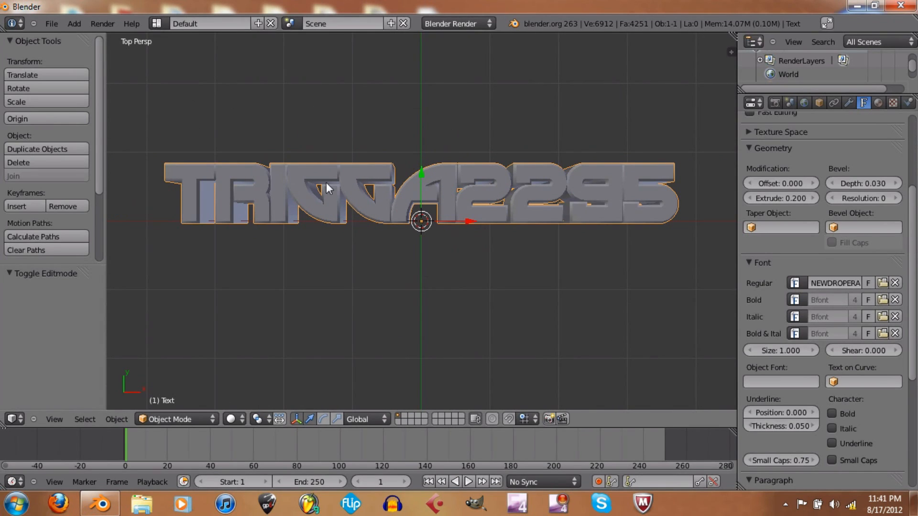
click(879, 102)
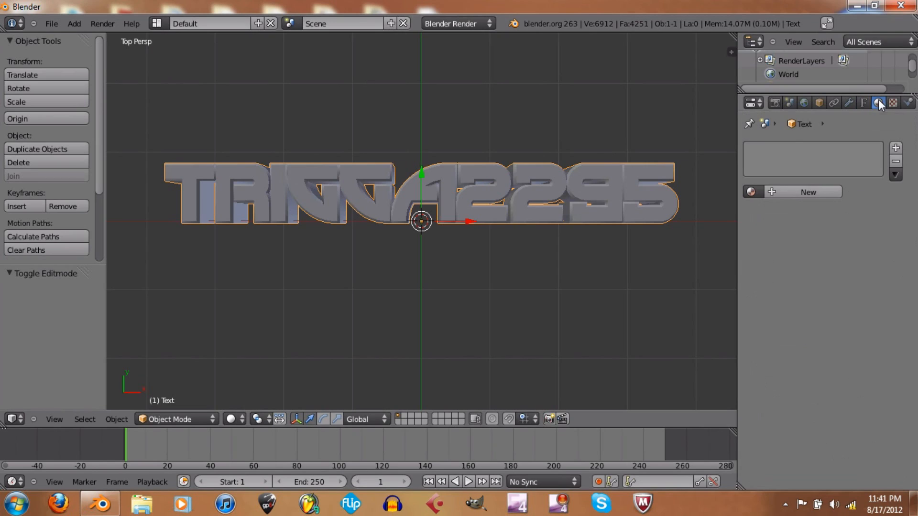
click(787, 191)
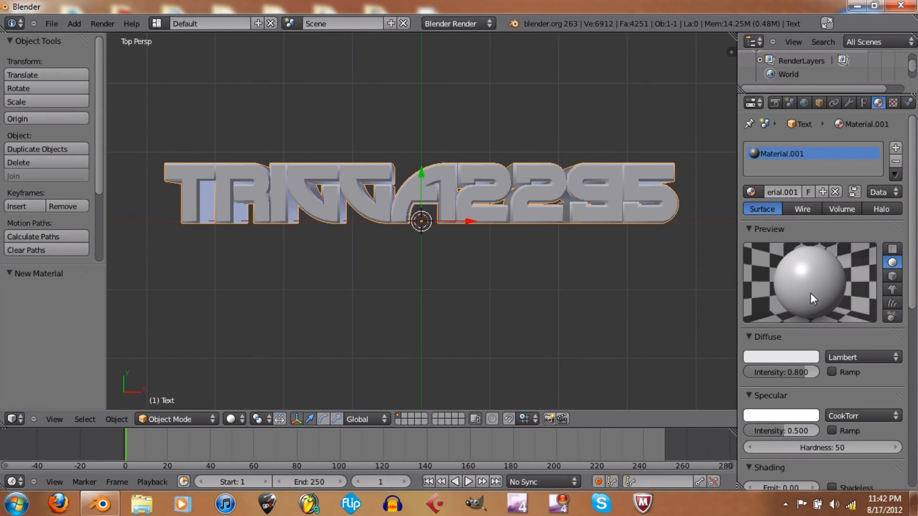
Step: Set the material's diffuse color to pure blue with R 0, G 0 and B 1
scroll(807, 306, down, 4)
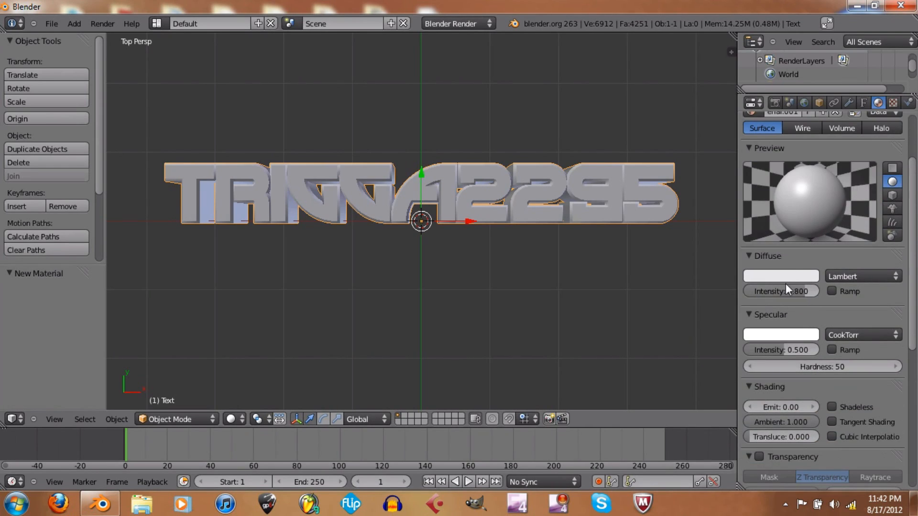
click(784, 276)
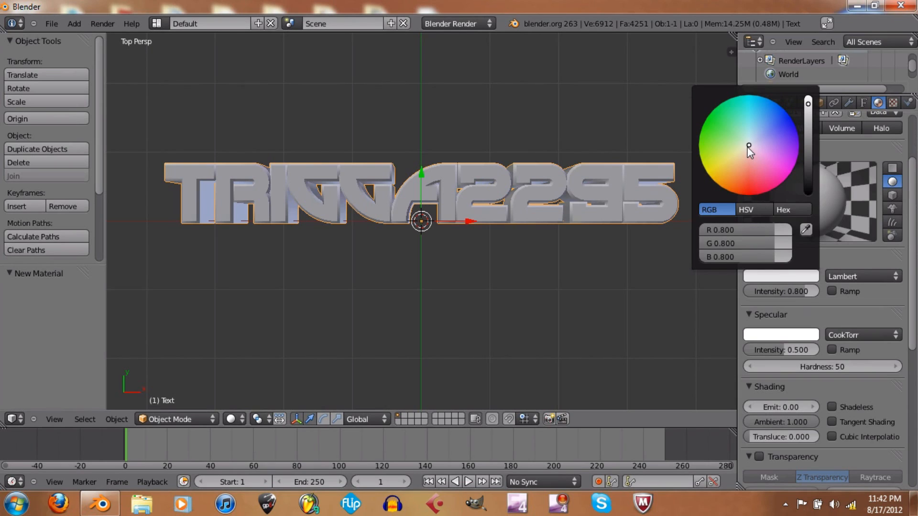
drag(747, 145, 791, 120)
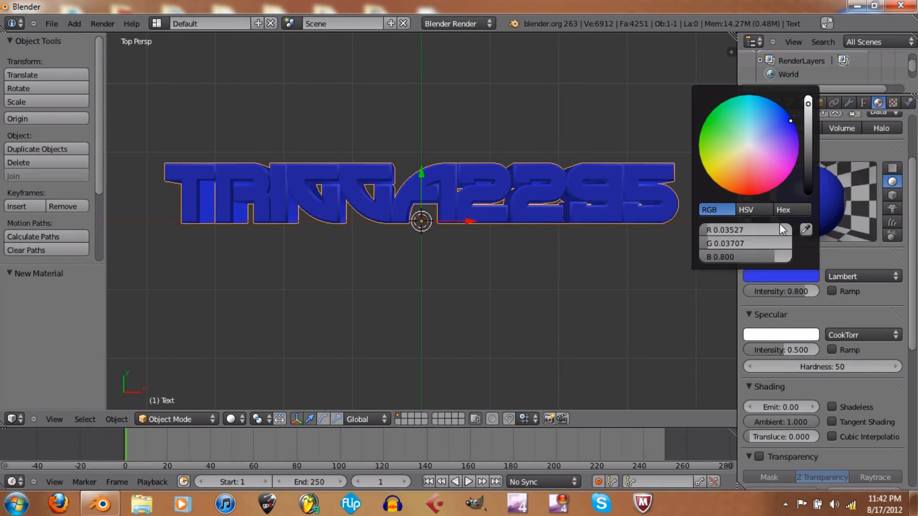
drag(722, 242, 686, 226)
drag(735, 254, 848, 253)
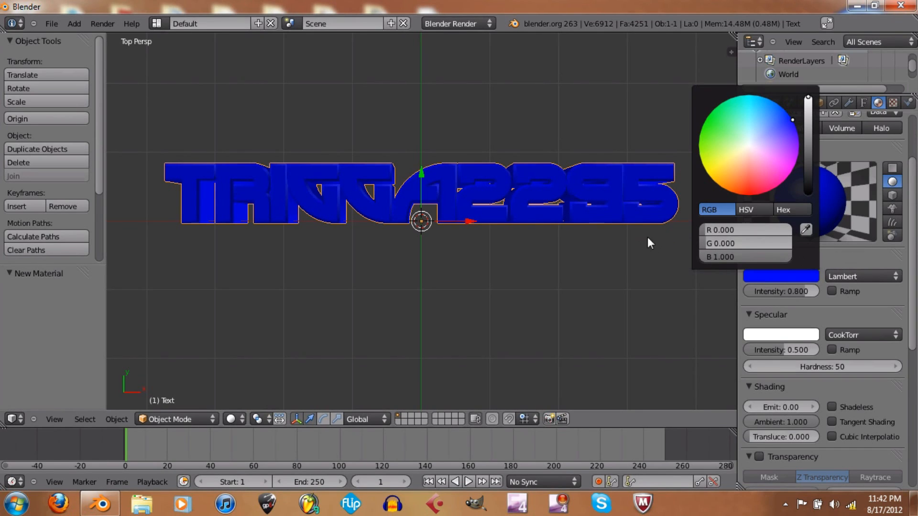
Step: Set the blue material's specular Hardness to 120
scroll(815, 299, down, 6)
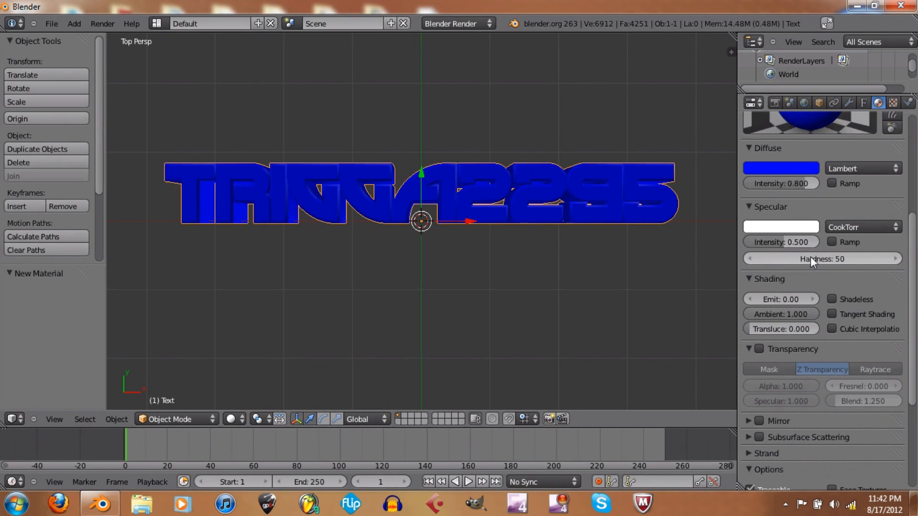
click(813, 258)
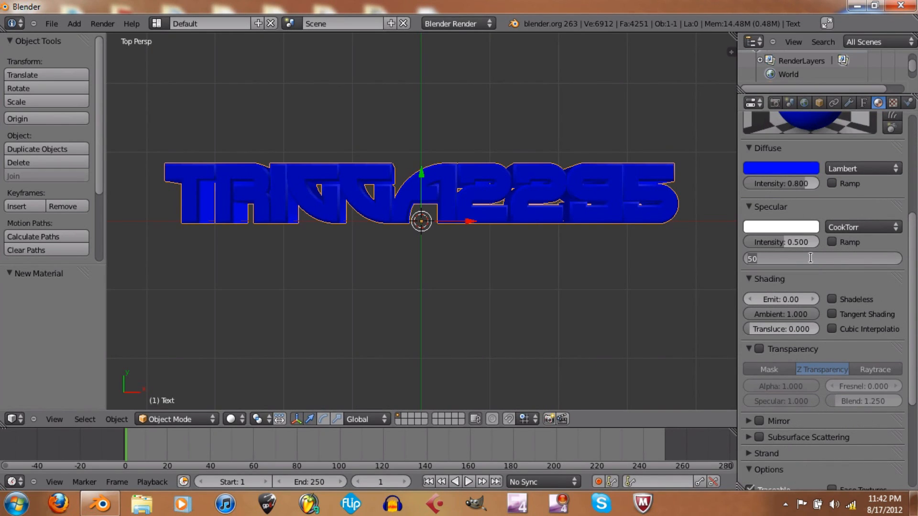
text(120)
key(Return)
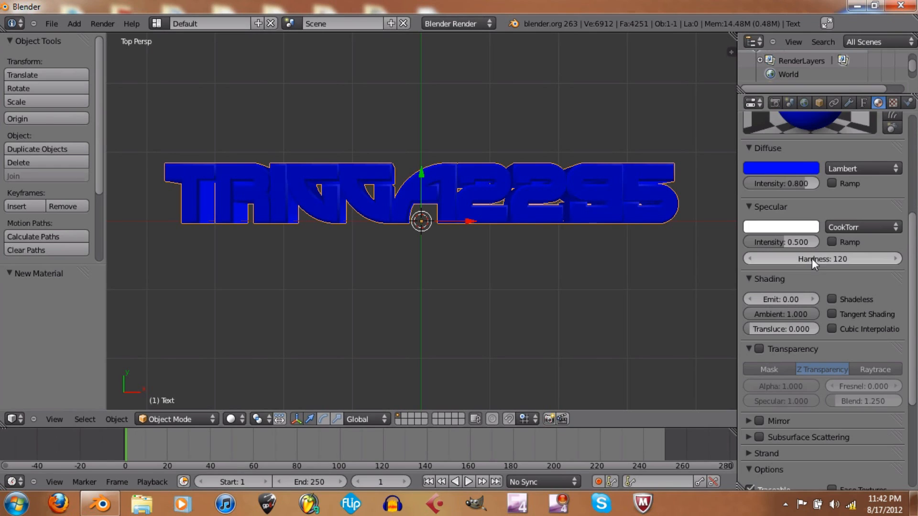
Step: Enable Mirror on the text's material with a Reflectivity of 0.05 and review the resulting preview
scroll(832, 239, up, 4)
scroll(827, 240, down, 10)
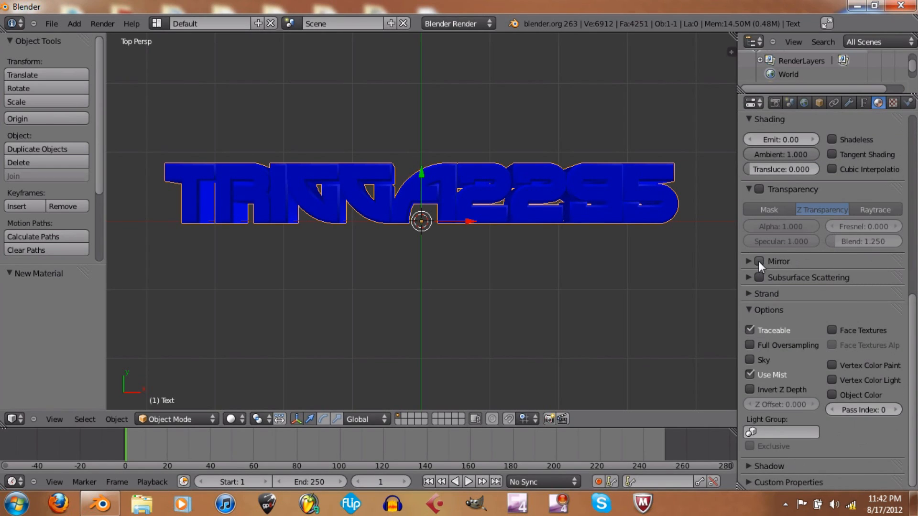
click(751, 262)
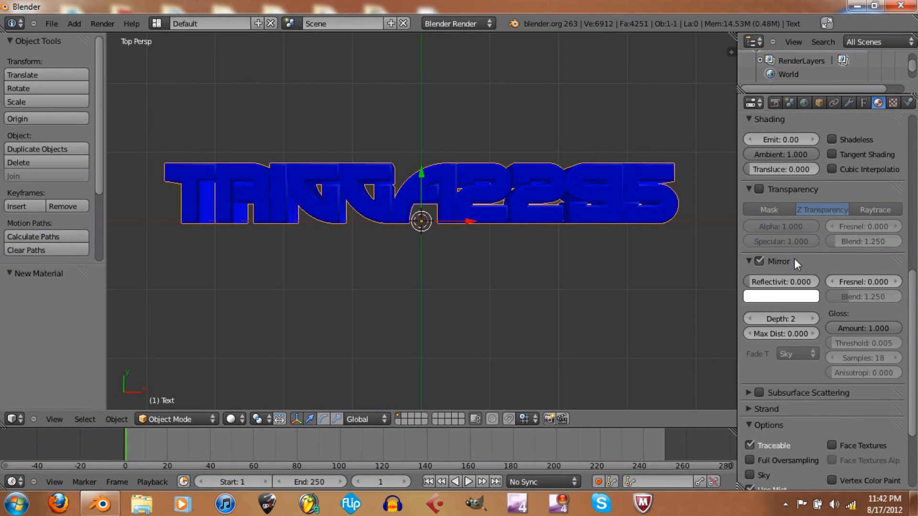
scroll(794, 261, up, 4)
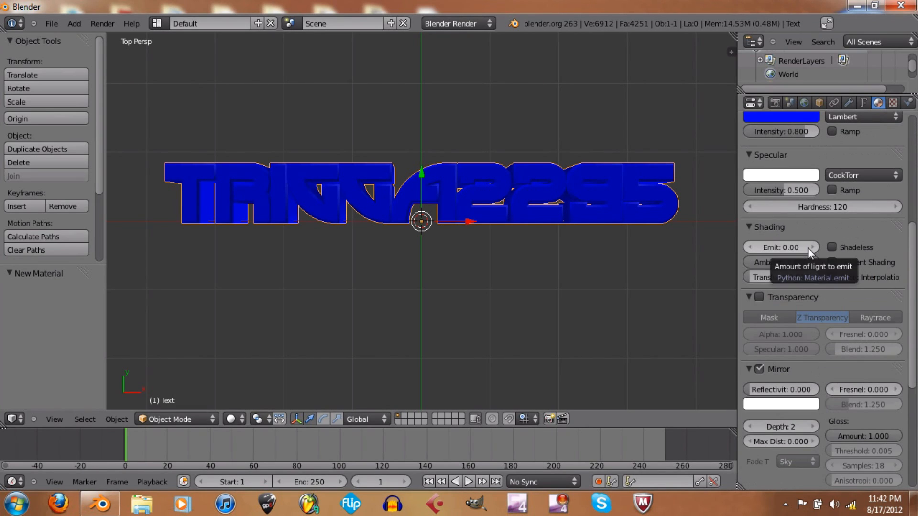
scroll(808, 249, down, 7)
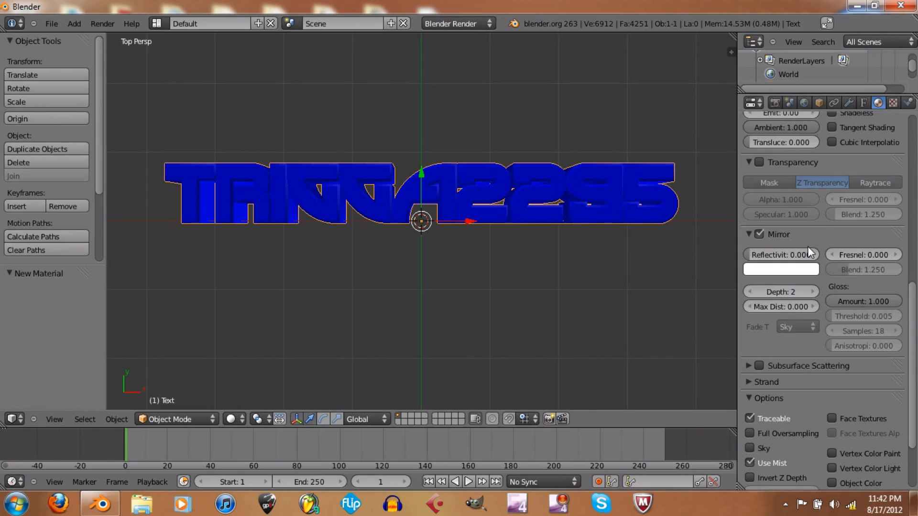
click(784, 255)
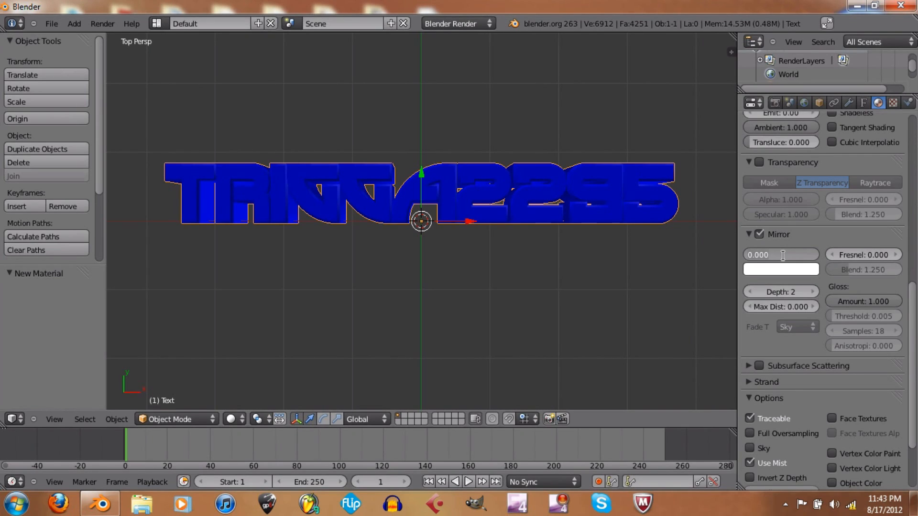
key(BackSpace)
text(.05)
key(Return)
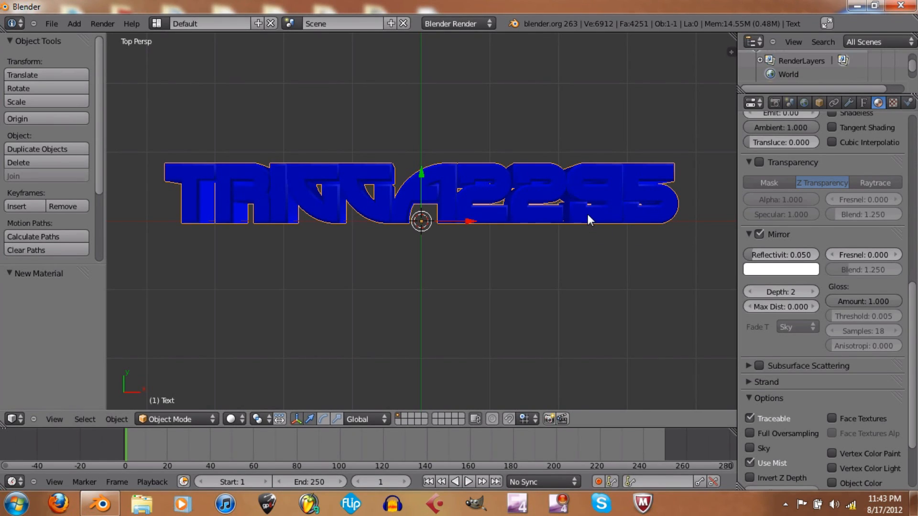
scroll(813, 217, up, 12)
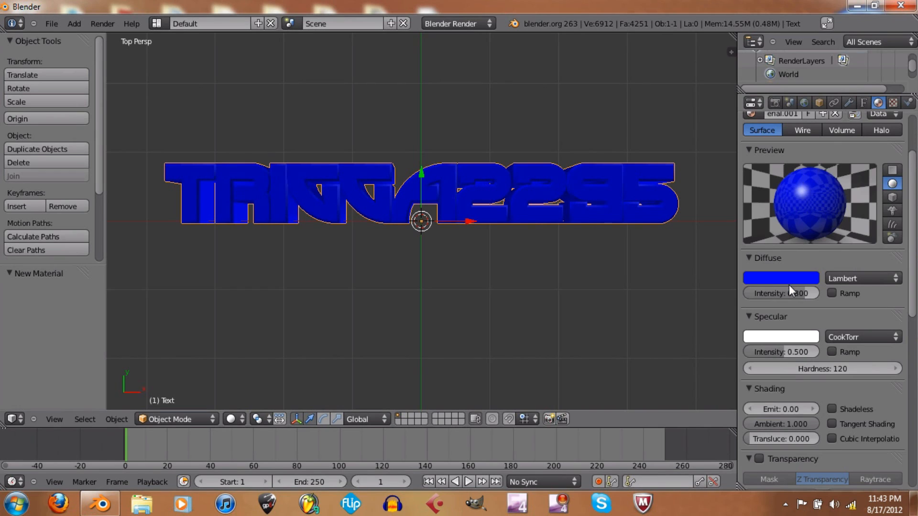
scroll(793, 287, down, 15)
scroll(798, 318, up, 18)
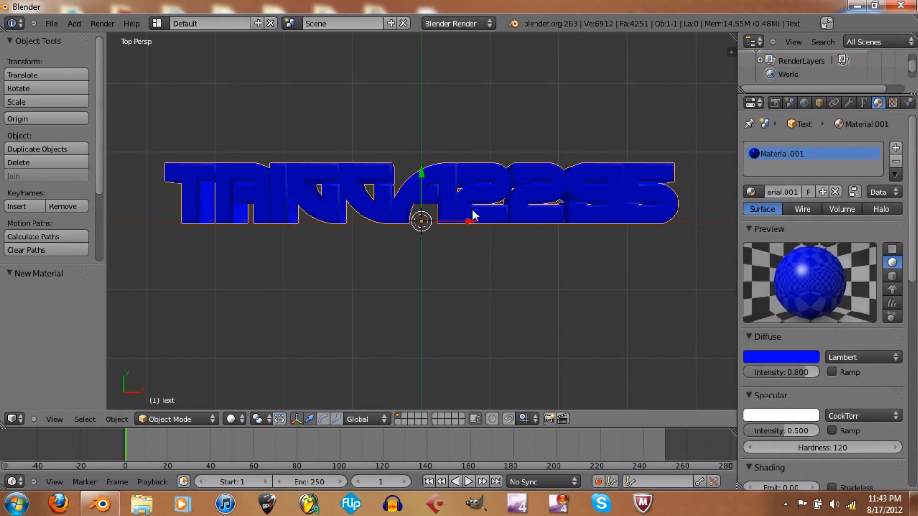
Step: Add a new camera to the scene at the 3D cursor using the operator search for "camera"
scroll(473, 216, down, 3)
scroll(472, 218, up, 6)
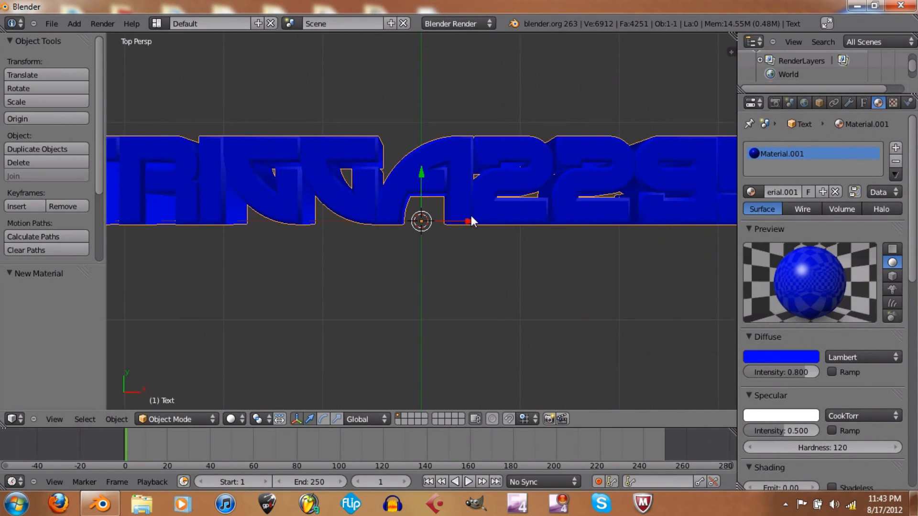
scroll(471, 218, down, 3)
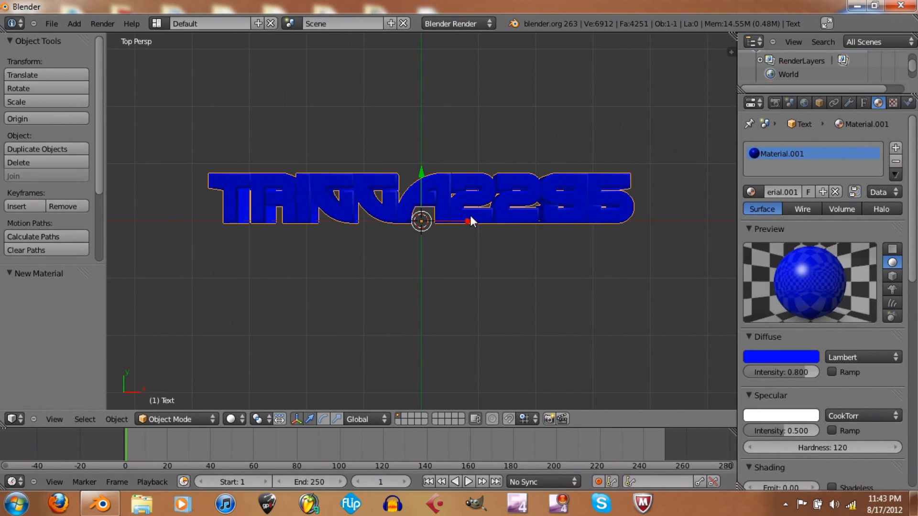
key(space)
key(space)
text(camera)
key(Down)
key(Down)
key(Return)
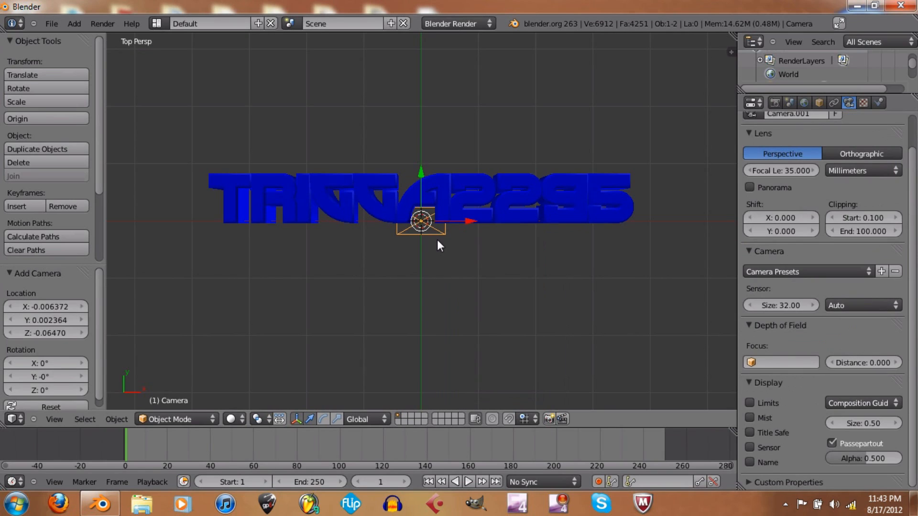
Step: Raise the camera along the Z axis in two moves, about 9 units in all, above the text
middle_drag(437, 240, 431, 138)
scroll(444, 225, down, 4)
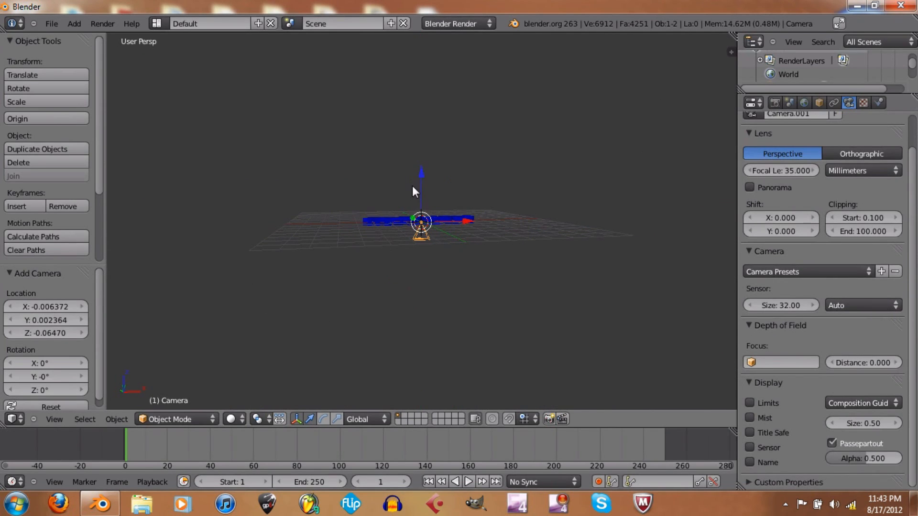
drag(423, 168, 433, 101)
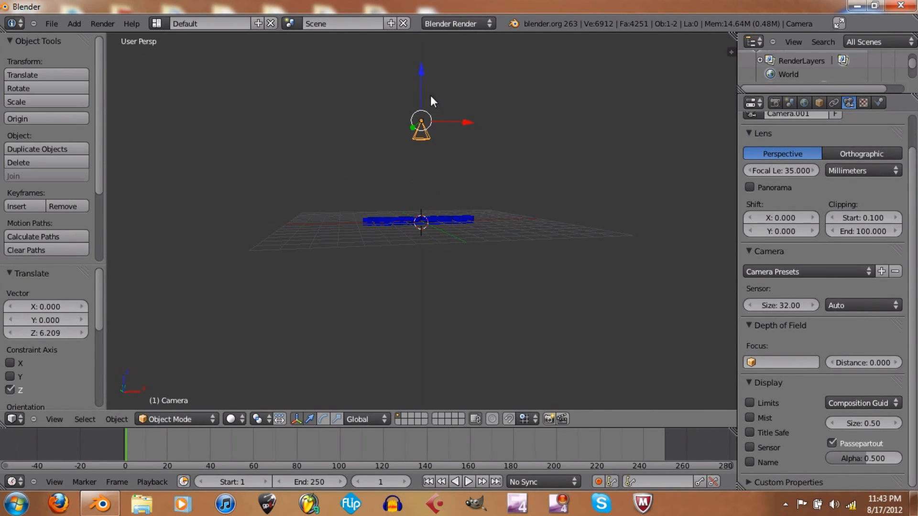
mouse_move(422, 70)
mouse_down()
mouse_move(431, 28)
mouse_move(422, 88)
mouse_up()
Step: Switch the viewport to the camera's view to check how the text is framed
middle_drag(422, 88, 424, 232)
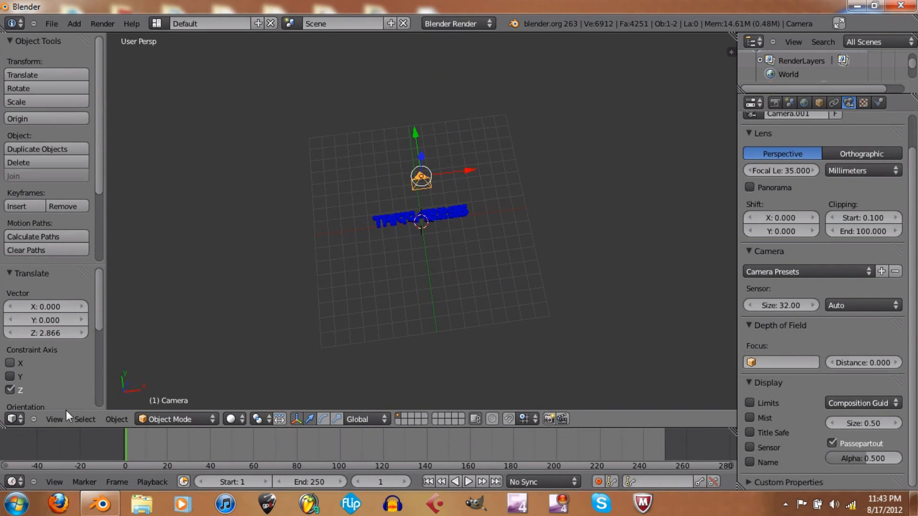
click(63, 422)
click(109, 375)
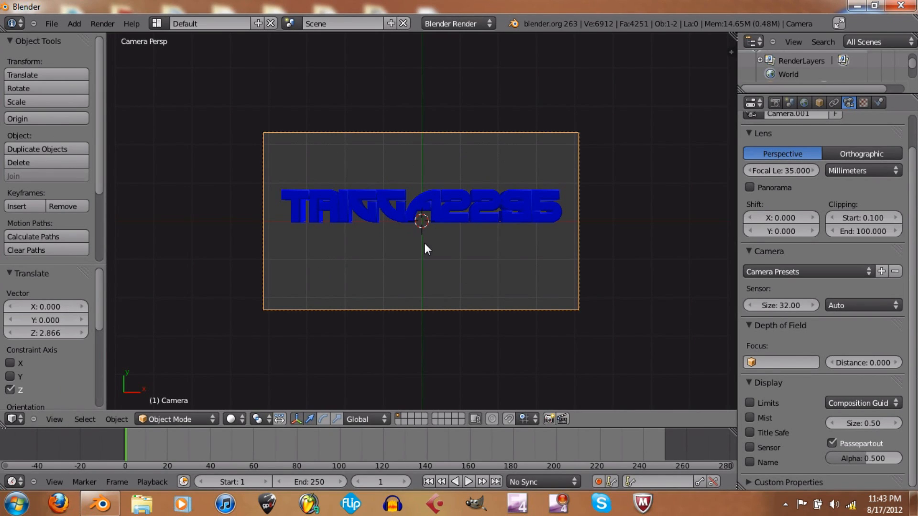
Step: Switch the viewport from the camera's view to a close top view of the text
click(51, 418)
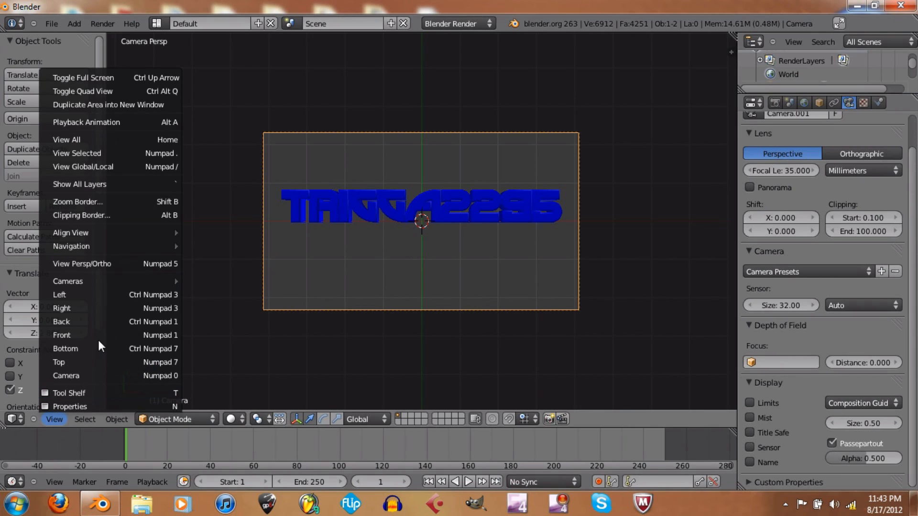
click(94, 362)
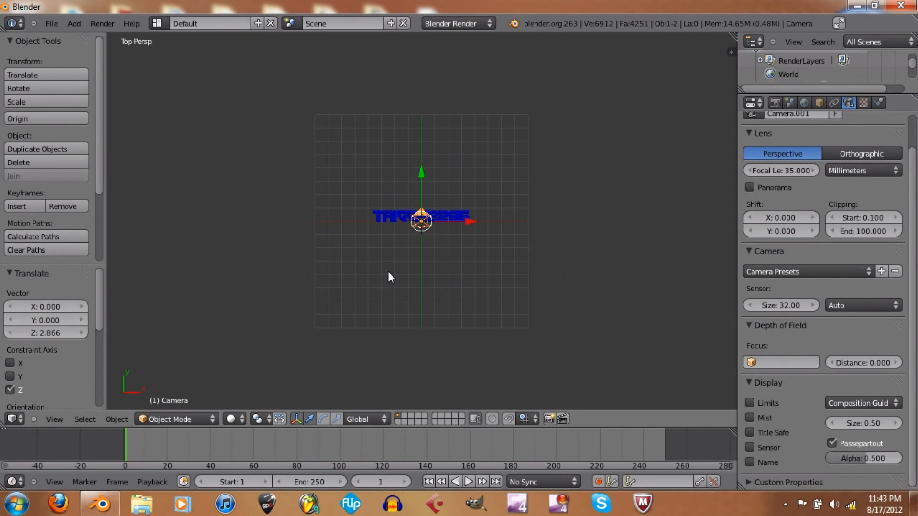
scroll(406, 258, up, 4)
scroll(426, 243, up, 3)
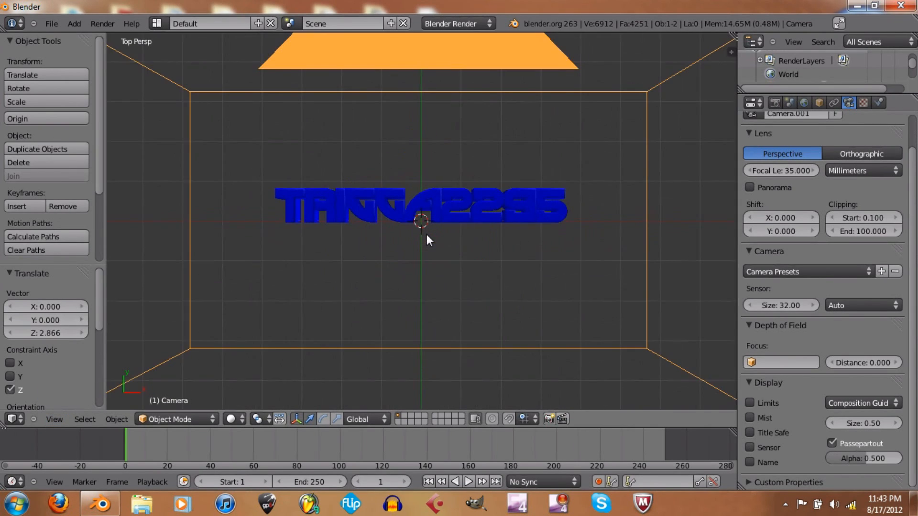
scroll(427, 234, up, 2)
scroll(426, 234, up, 1)
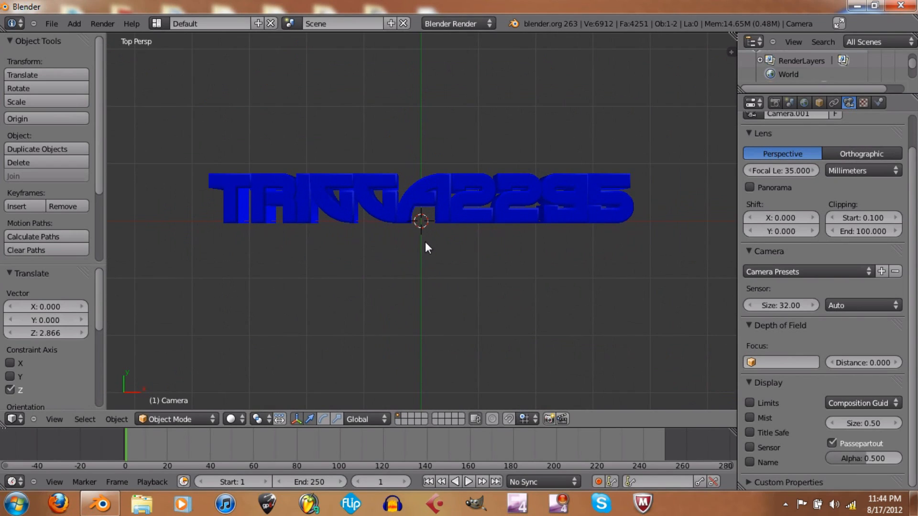
scroll(447, 211, up, 4)
scroll(447, 212, down, 3)
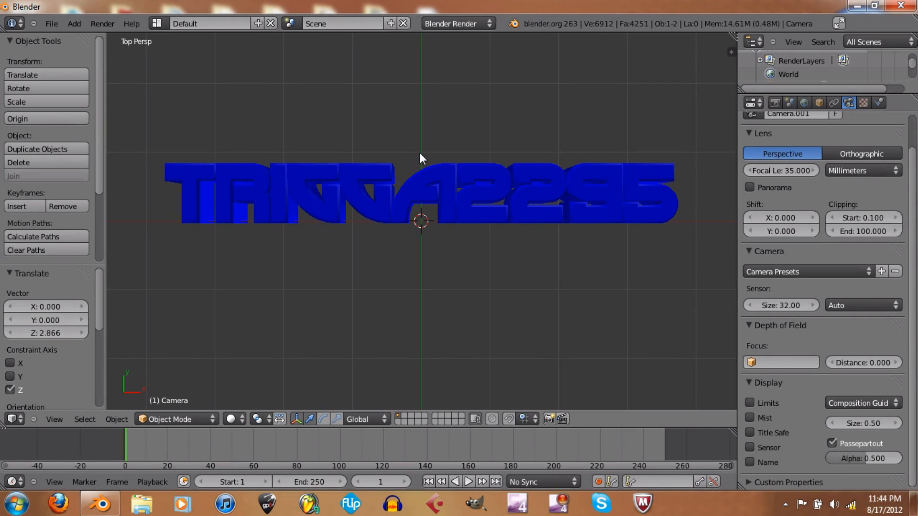
Step: Add a Point lamp using the operator search for "lam" and move it about 1 unit along Y
key(space)
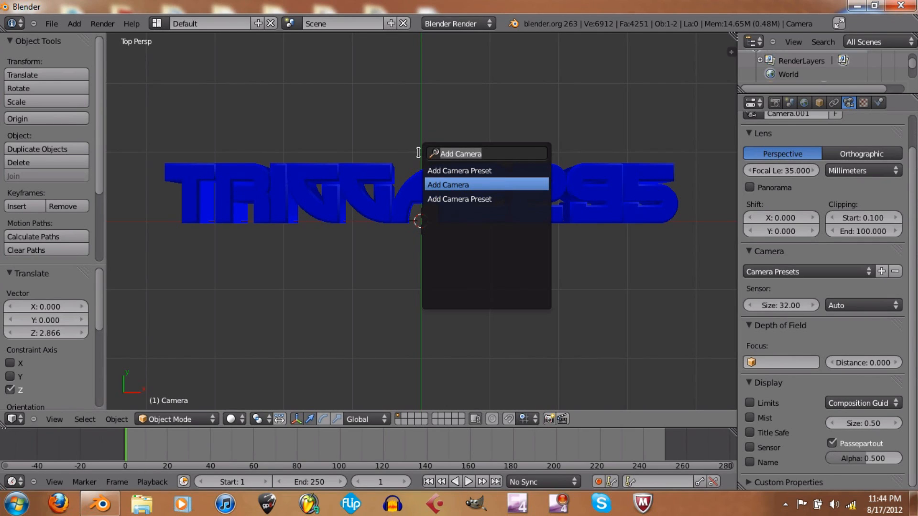
text(lam)
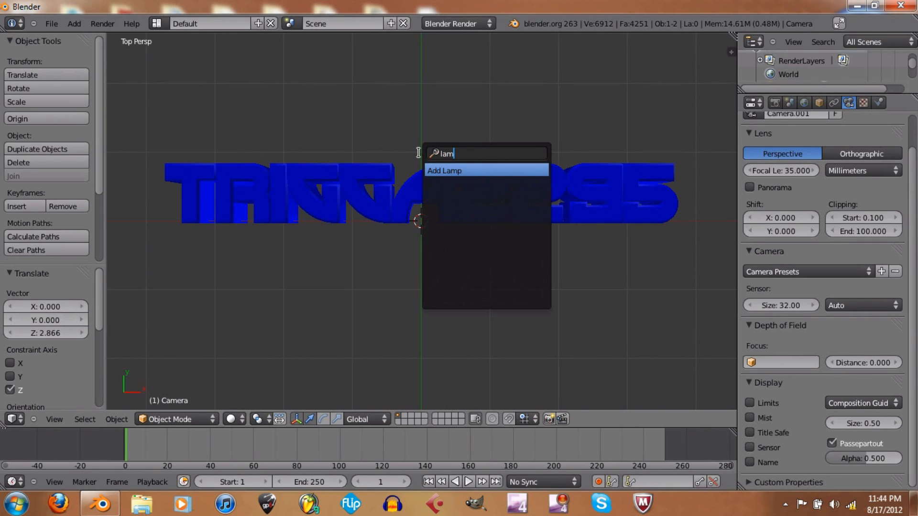
key(Return)
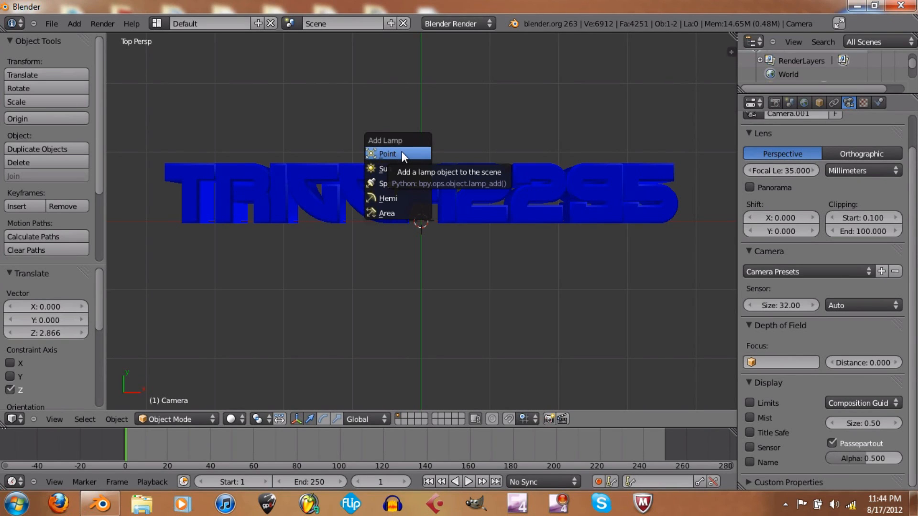
click(402, 153)
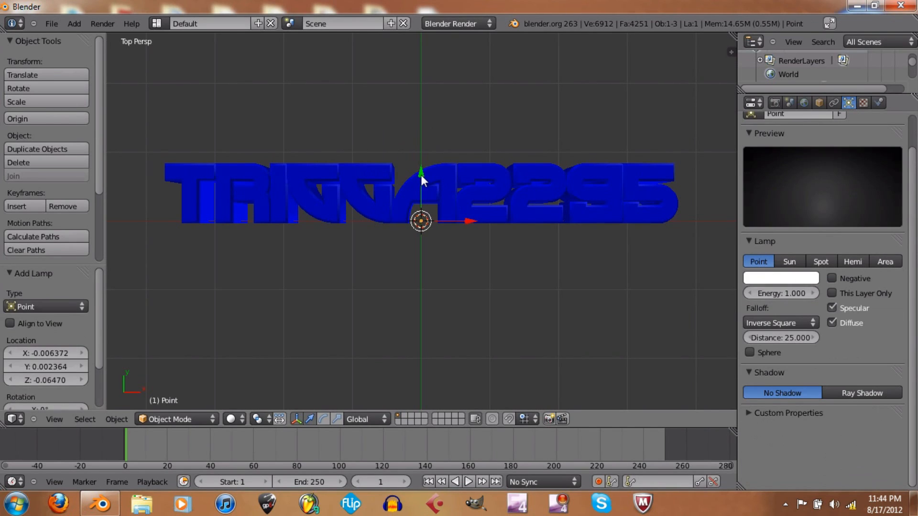
key(g)
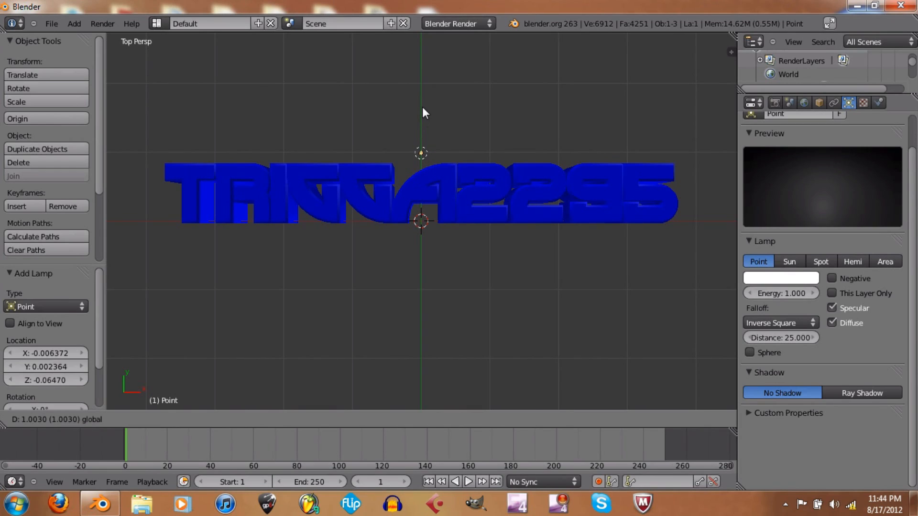
click(423, 107)
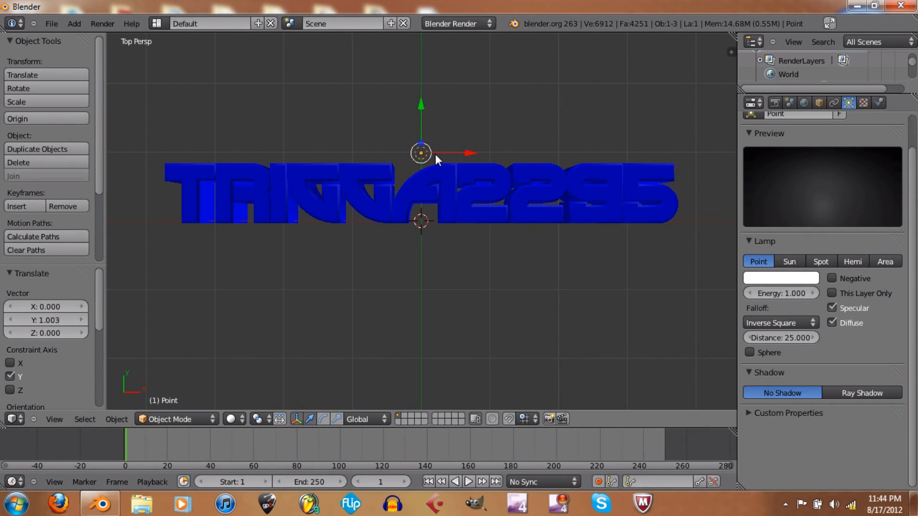
Step: Make a linked duplicate of the lamp and move it about 3.5 units along X to the end of the text
key(shift+d)
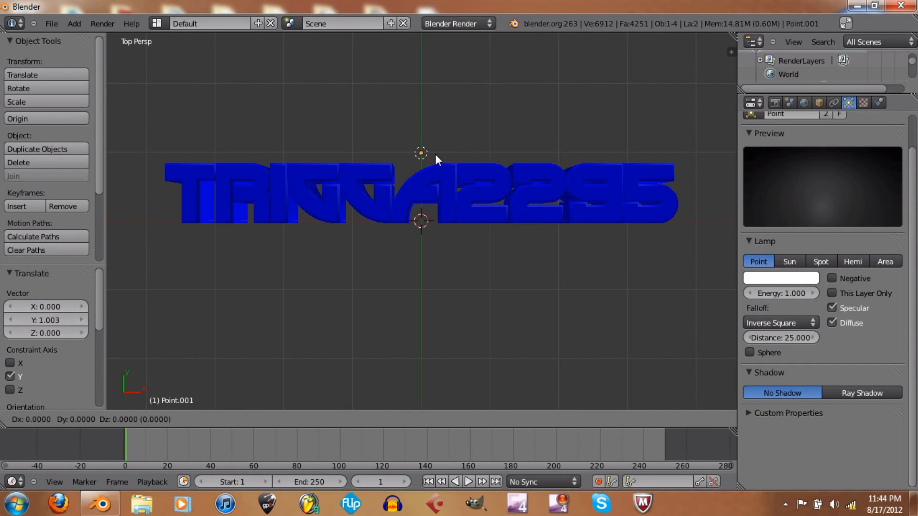
right_click(436, 154)
drag(466, 152, 707, 146)
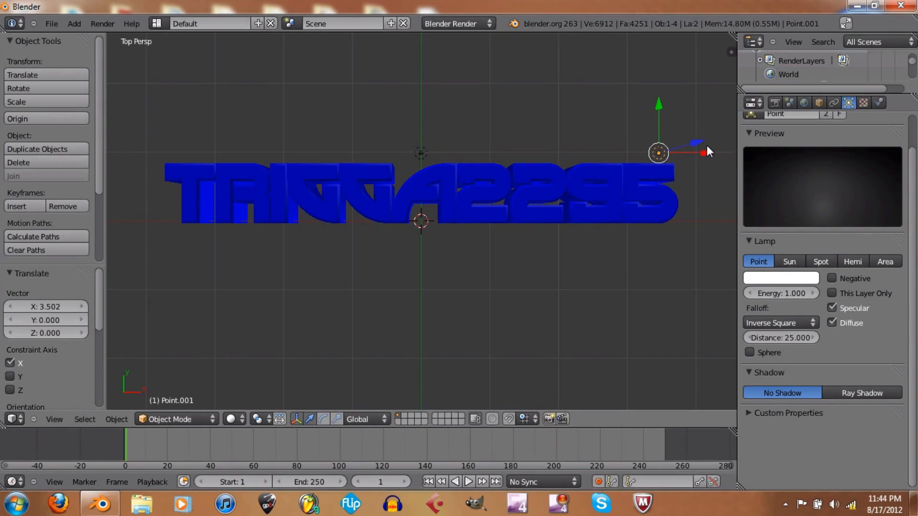
Step: Make another linked duplicate of the middle lamp and move it about -3.37 units along X to the start of the text
right_click(421, 153)
key(alt+d)
right_click(426, 153)
drag(469, 152, 234, 162)
click(242, 162)
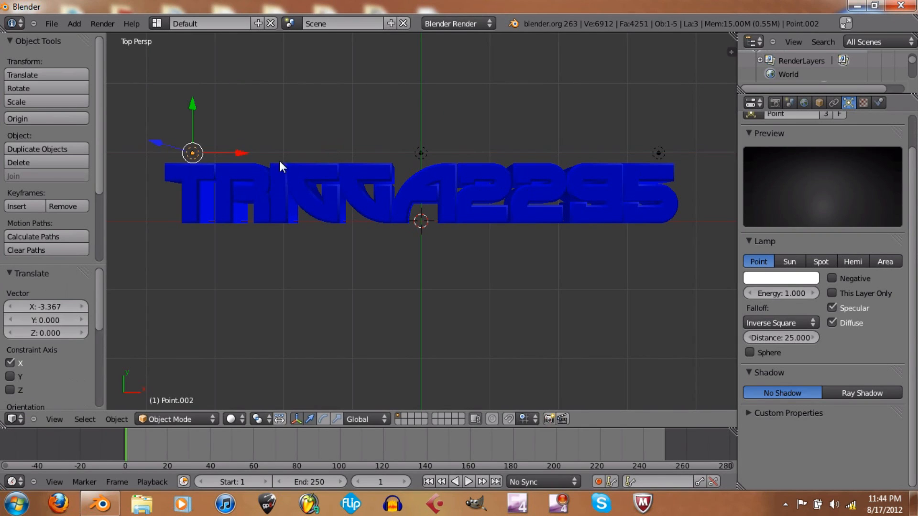
Step: Raise the middle lamp about 0.74 units along the Z axis, above the text
middle_drag(410, 165, 413, 85)
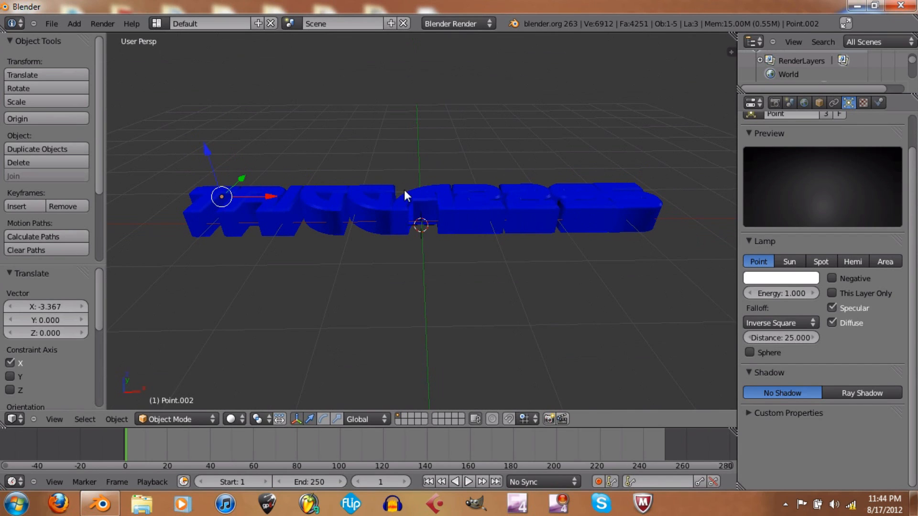
scroll(408, 187, up, 2)
scroll(413, 222, up, 1)
scroll(414, 222, down, 1)
middle_drag(413, 221, 437, 237)
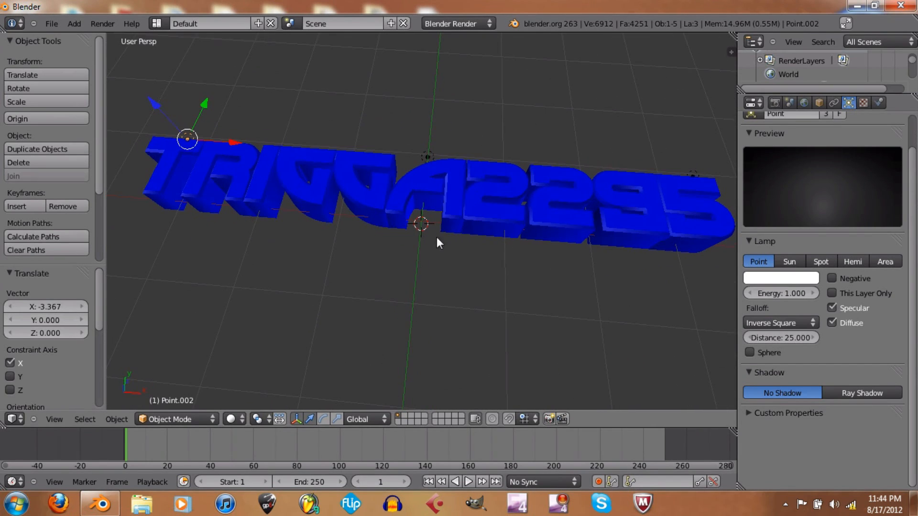
right_click(427, 158)
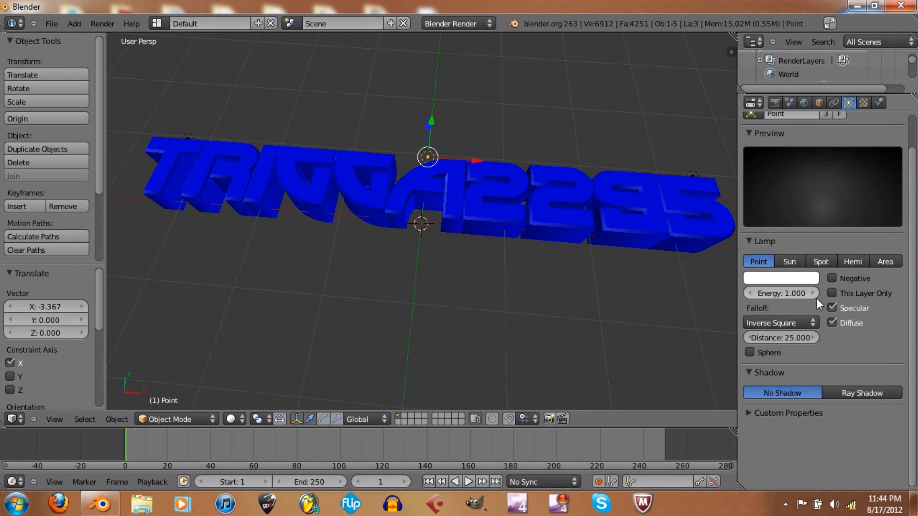
middle_drag(458, 124, 424, 142)
key(g)
key(z)
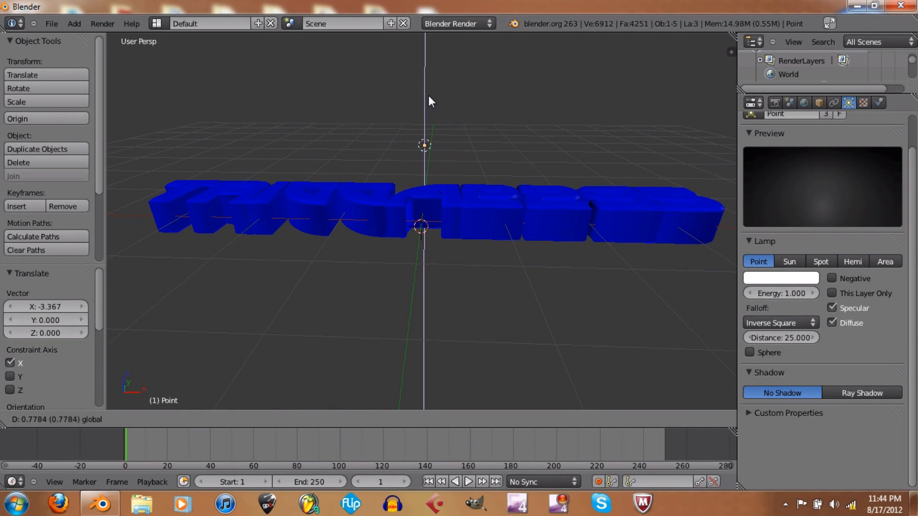
click(428, 95)
Step: Raise the lamp at the text's end about 0.63 units along Z and shift it about -0.14 units along X
middle_drag(580, 168, 593, 255)
right_click(689, 150)
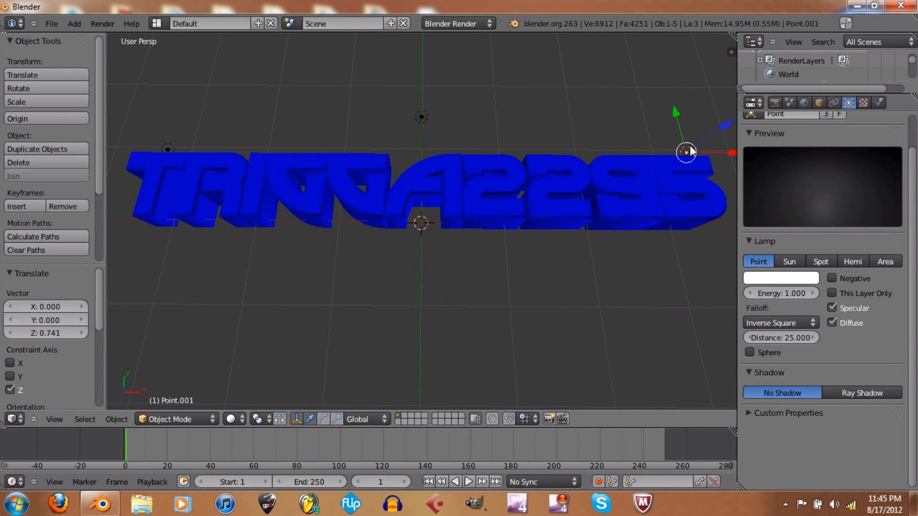
scroll(697, 115, up, 1)
middle_drag(698, 102, 705, 146)
mouse_move(716, 132)
mouse_down()
mouse_move(720, 88)
mouse_move(716, 120)
mouse_up()
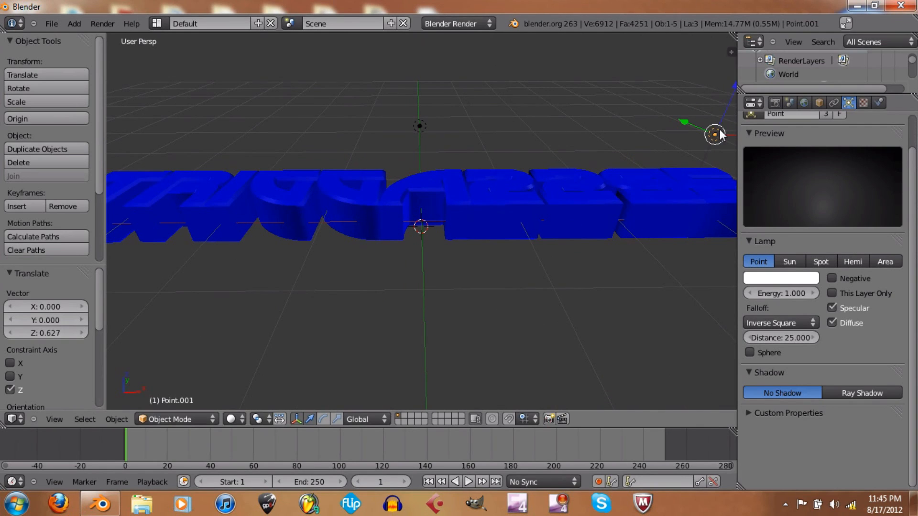
scroll(713, 143, down, 2)
drag(681, 158, 673, 158)
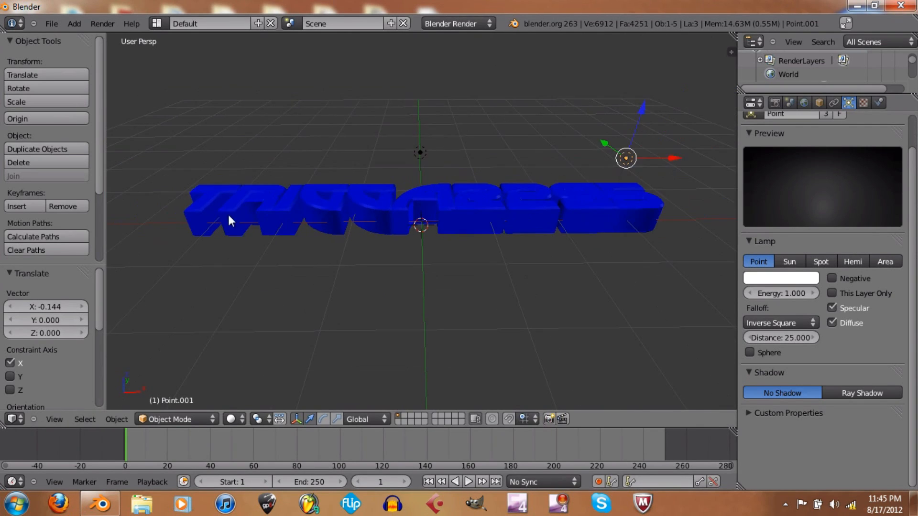
Step: Raise the lamp at the text's start about 0.63 units along the Z axis
middle_drag(227, 213, 180, 237)
right_click(188, 195)
middle_drag(188, 196, 246, 151)
drag(213, 163, 218, 127)
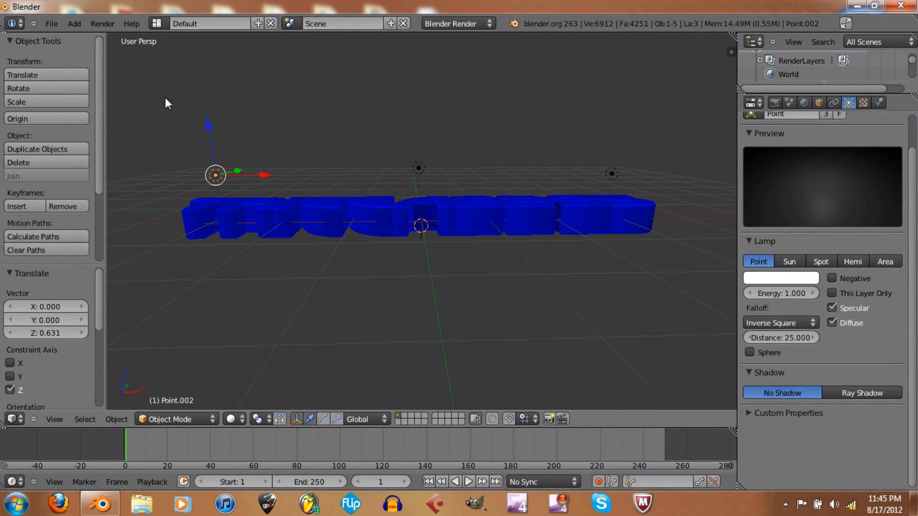
Step: Render the scene as an image, review the lighting on the text and return to the 3D view
click(98, 23)
click(106, 36)
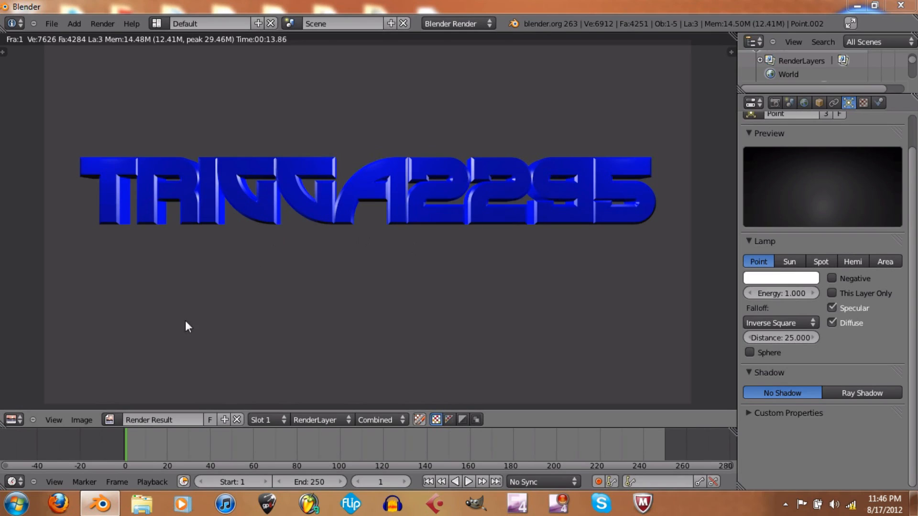
click(82, 420)
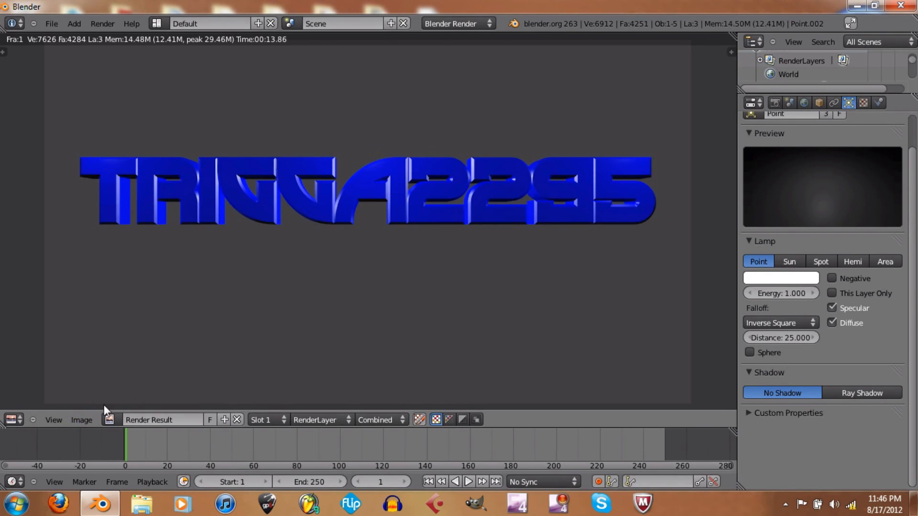
click(81, 419)
key(Escape)
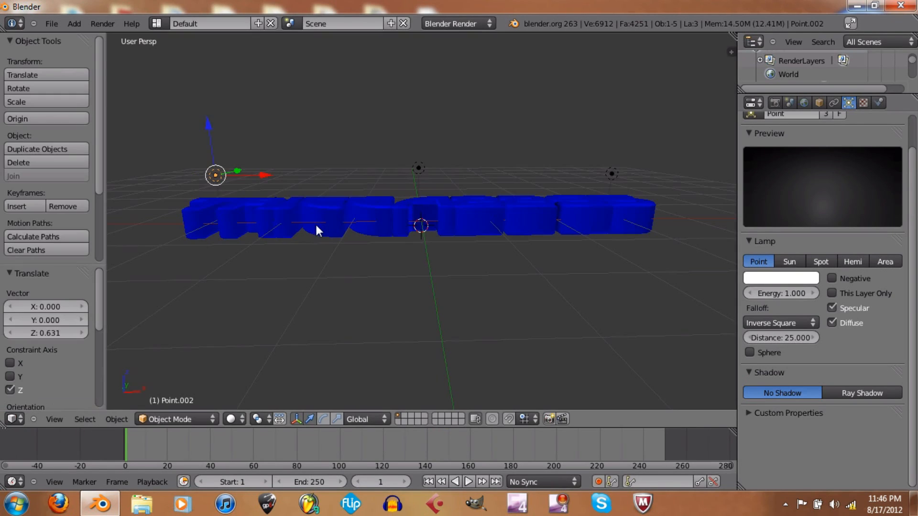
Step: Set the middle lamp's Energy to 0.6 and check the value on the two end lamps
right_click(419, 172)
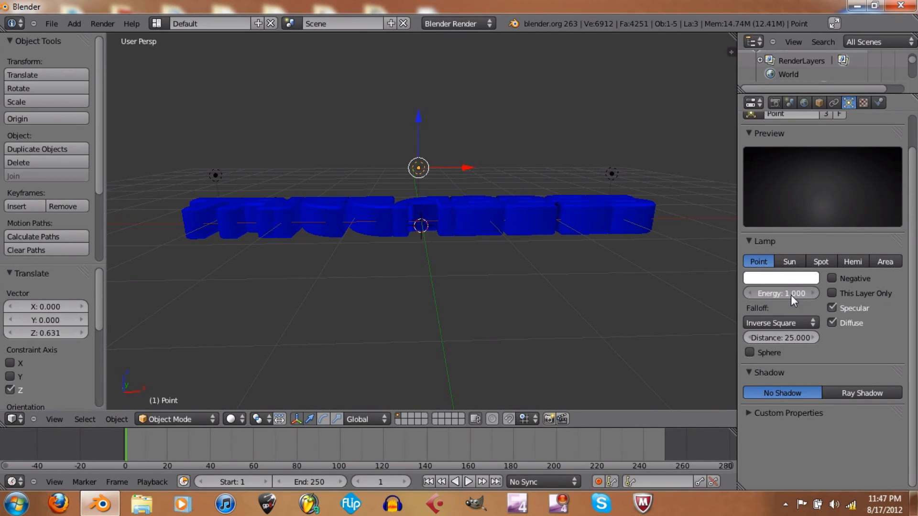
drag(785, 294, 778, 295)
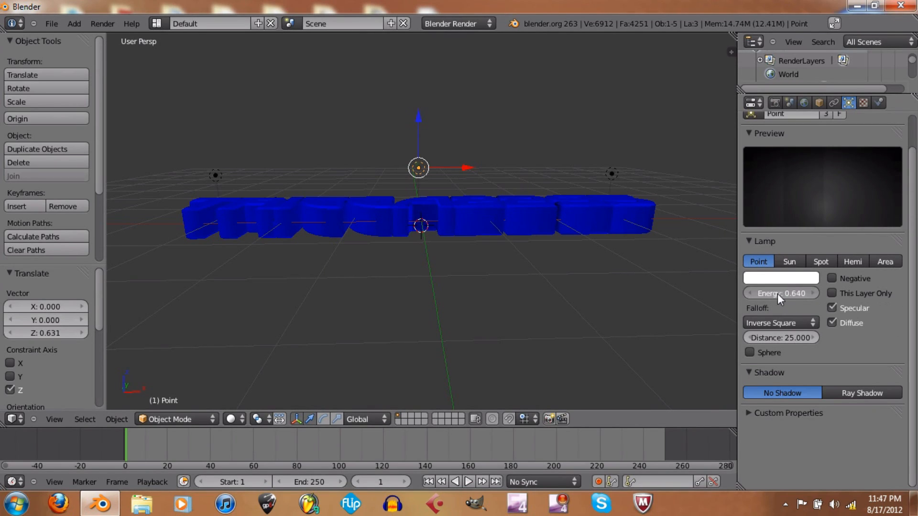
right_click(613, 171)
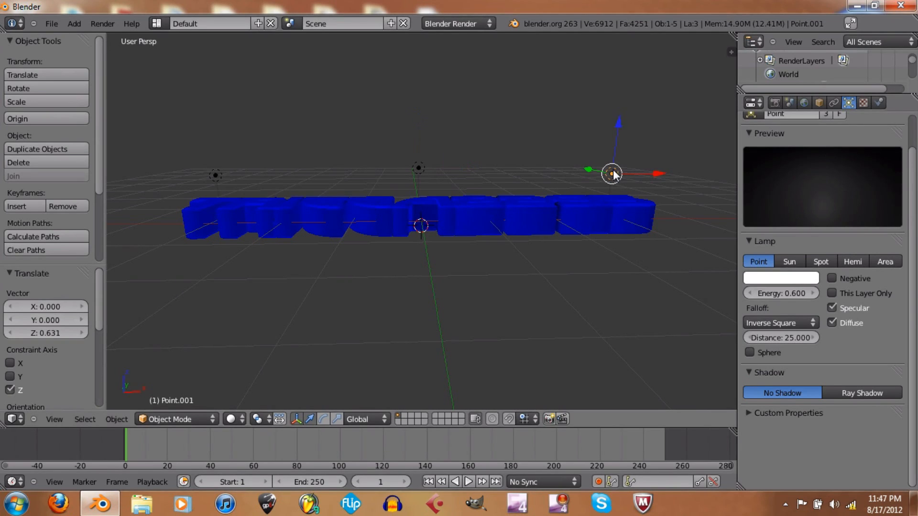
right_click(216, 176)
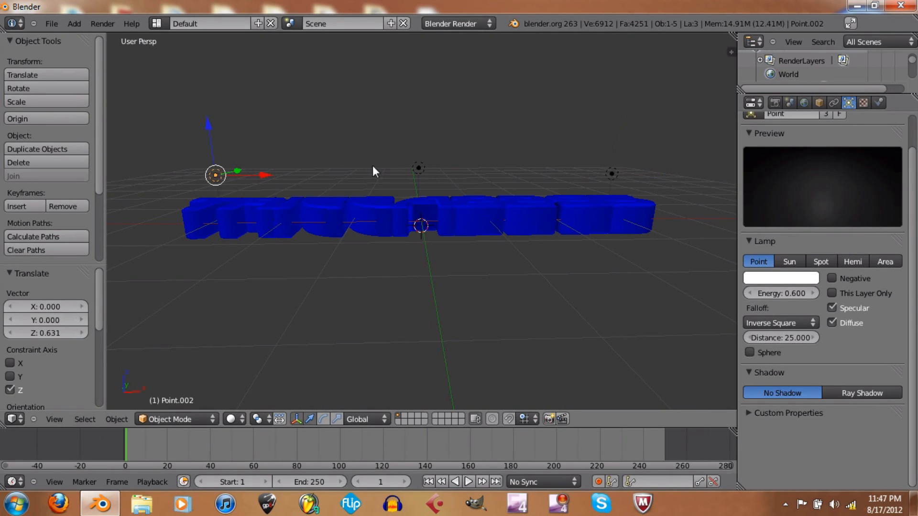
Step: Duplicate the middle lamp as an independent copy and move the copy about 0.86 units along X
right_click(416, 172)
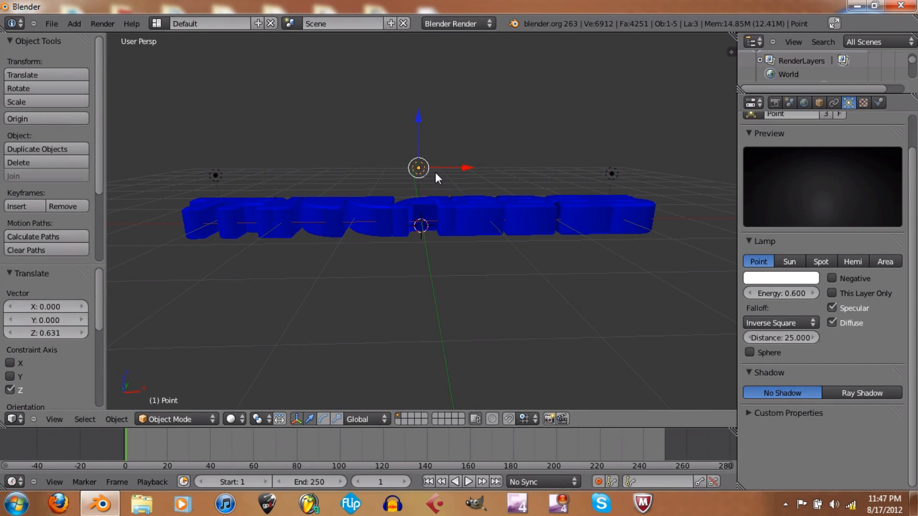
key(shift+d)
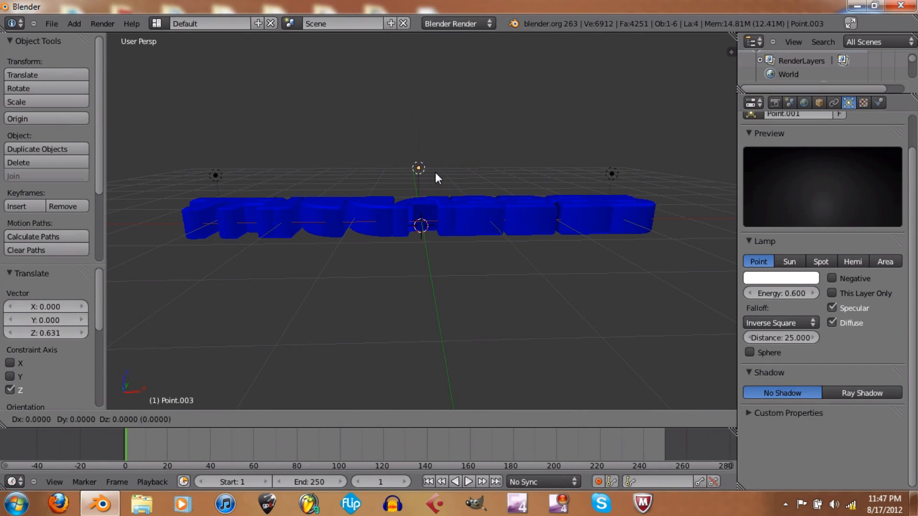
right_click(435, 172)
drag(462, 169, 497, 165)
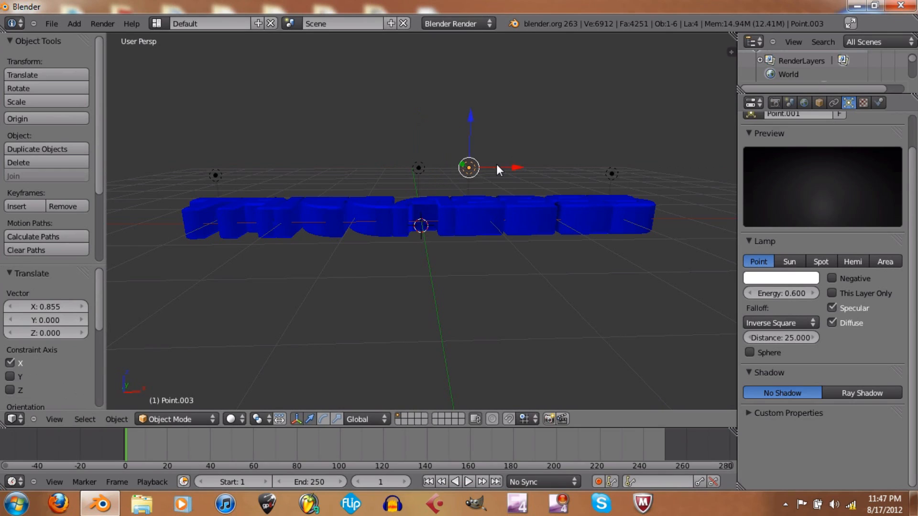
Step: Set the original middle lamp's Energy to 1
right_click(417, 169)
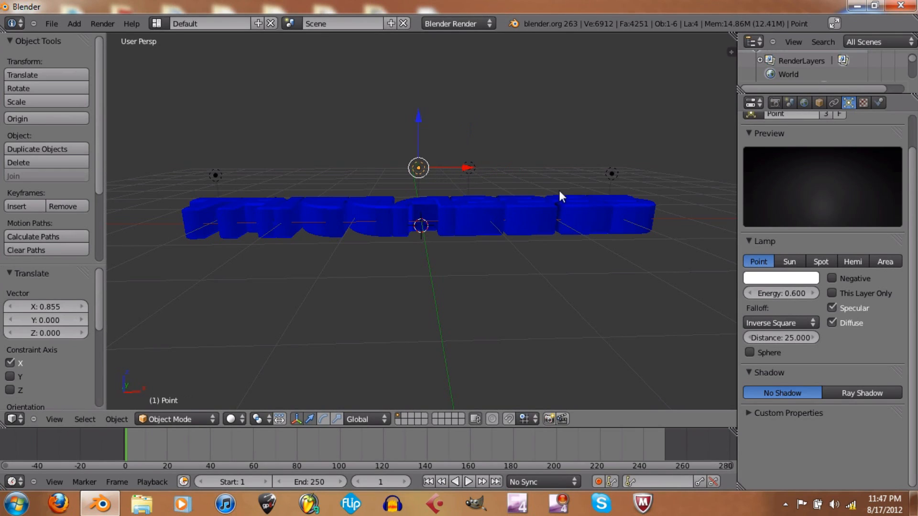
click(784, 291)
key(BackSpace)
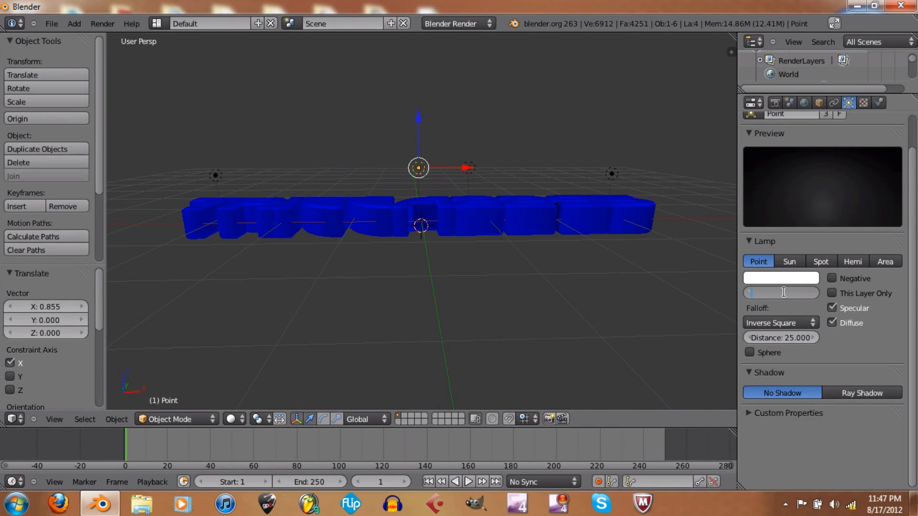
text(1)
key(Return)
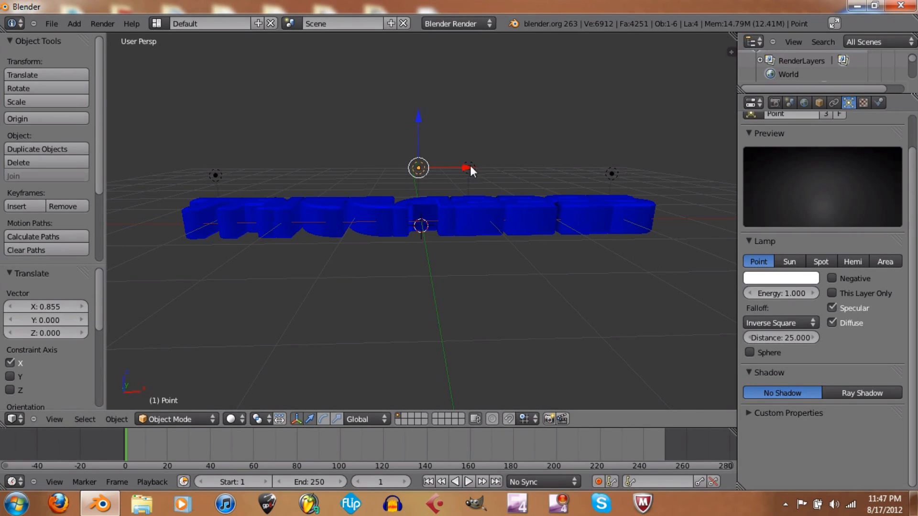
Step: Check the Energy of the two end lamps and delete the duplicate lamp just beside the middle one
right_click(613, 174)
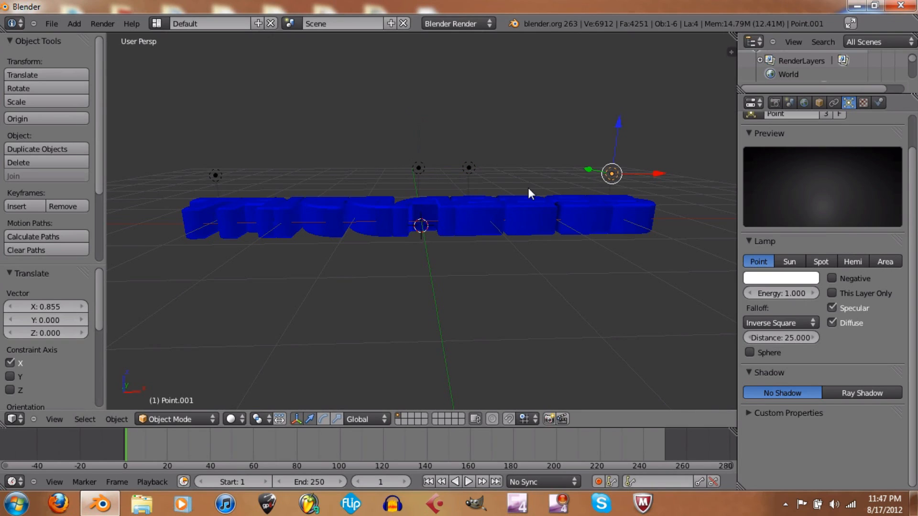
right_click(216, 176)
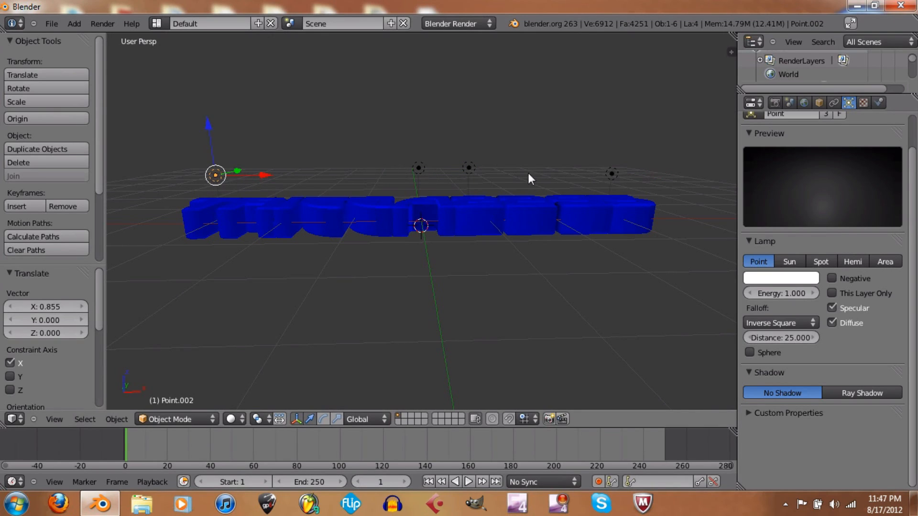
right_click(468, 170)
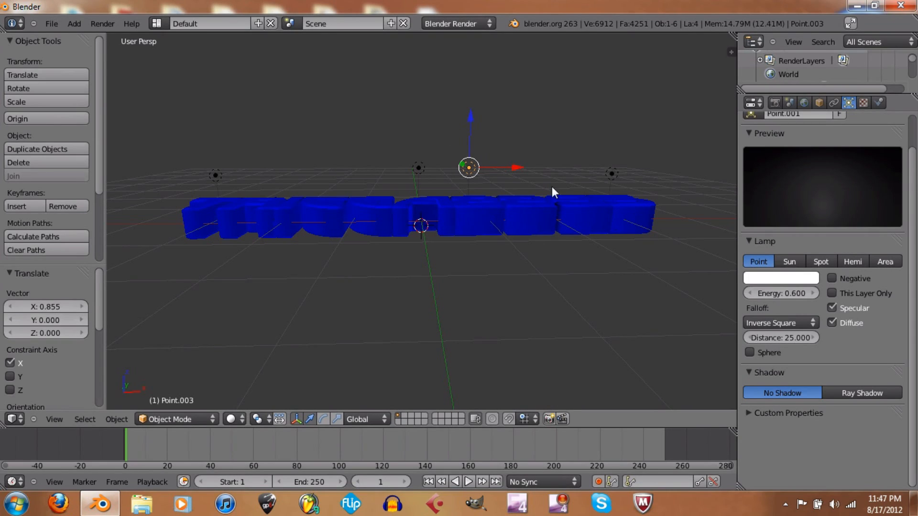
key(x)
click(501, 145)
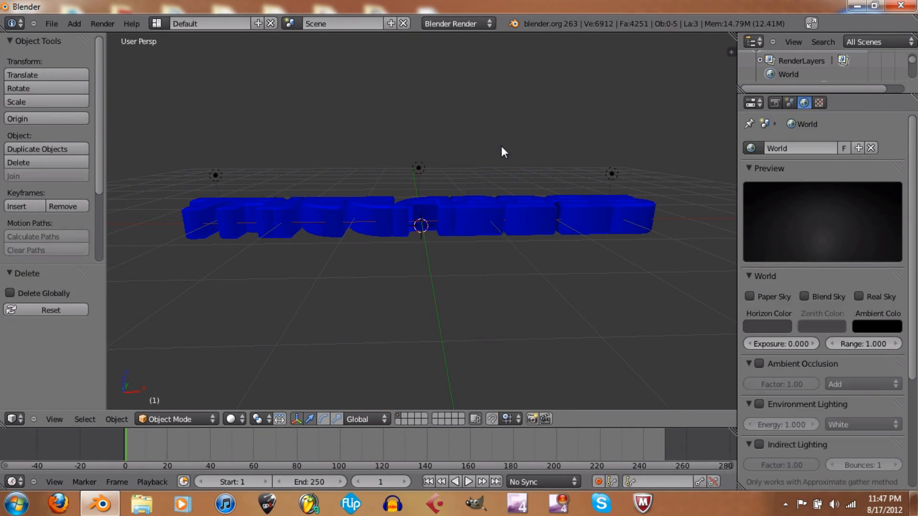
Step: Render the scene as an image and start saving the render result as an image file
click(94, 22)
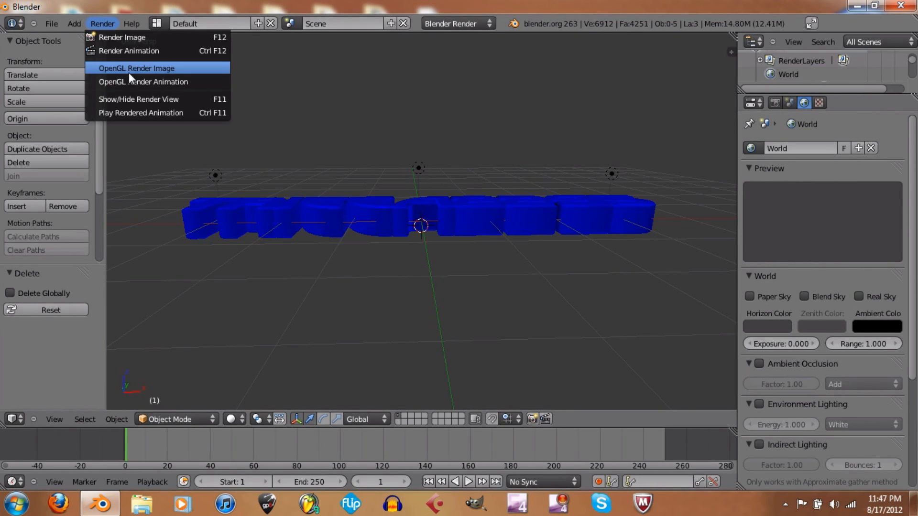
click(146, 36)
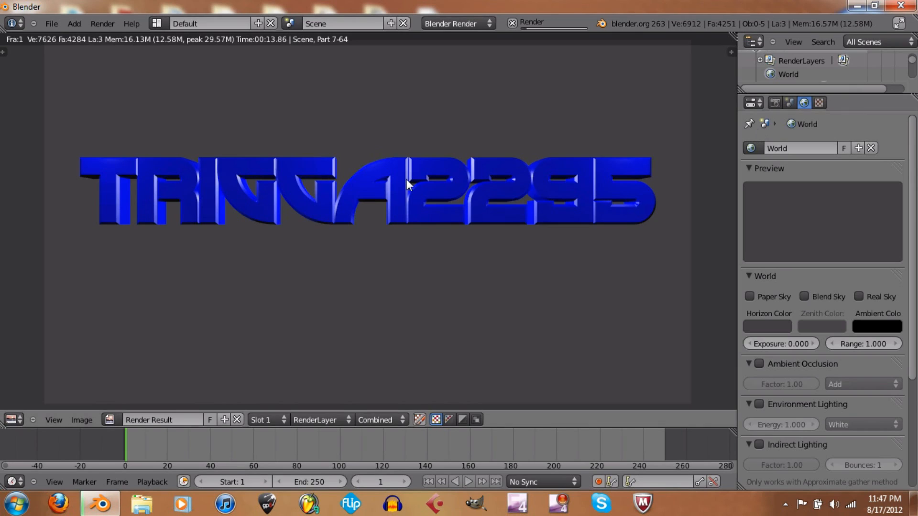
click(85, 419)
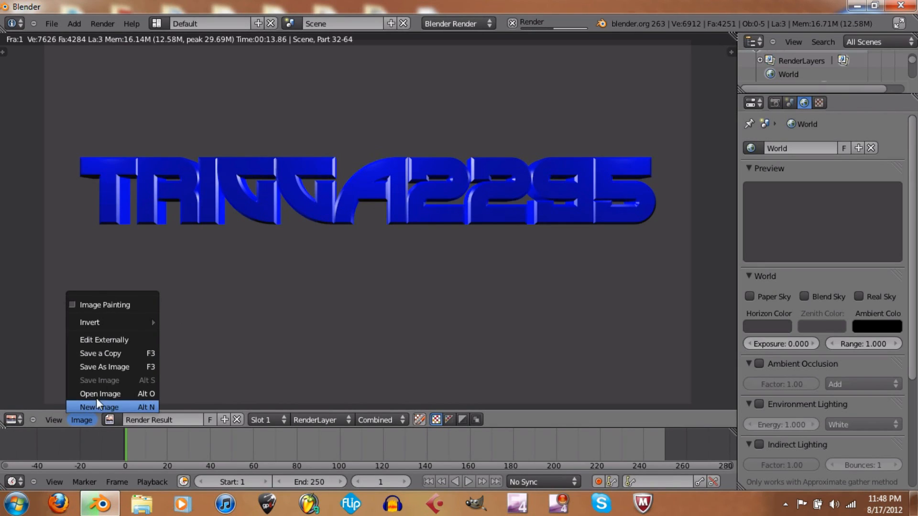
click(122, 367)
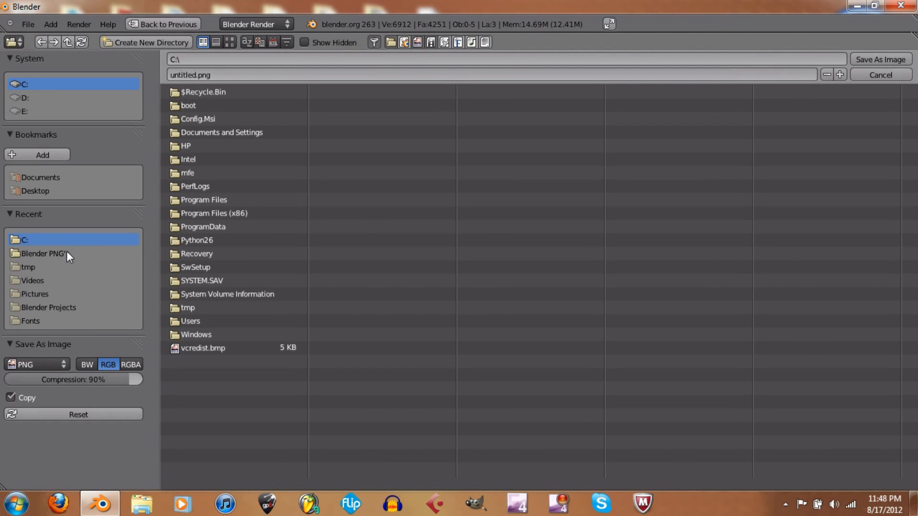
Step: Choose the Blender PNG's folder as the save location and set the PNG color mode to RGBA
mouse_move(915, 509)
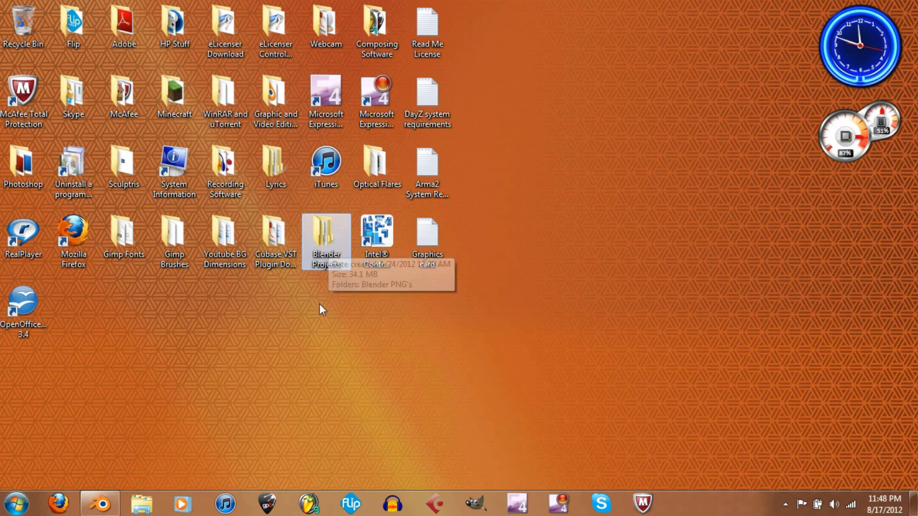
mouse_move(102, 502)
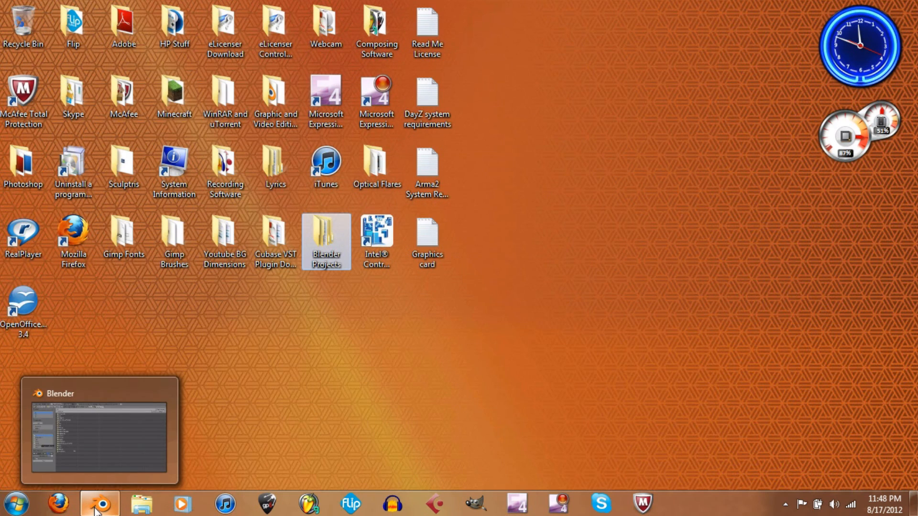
click(137, 420)
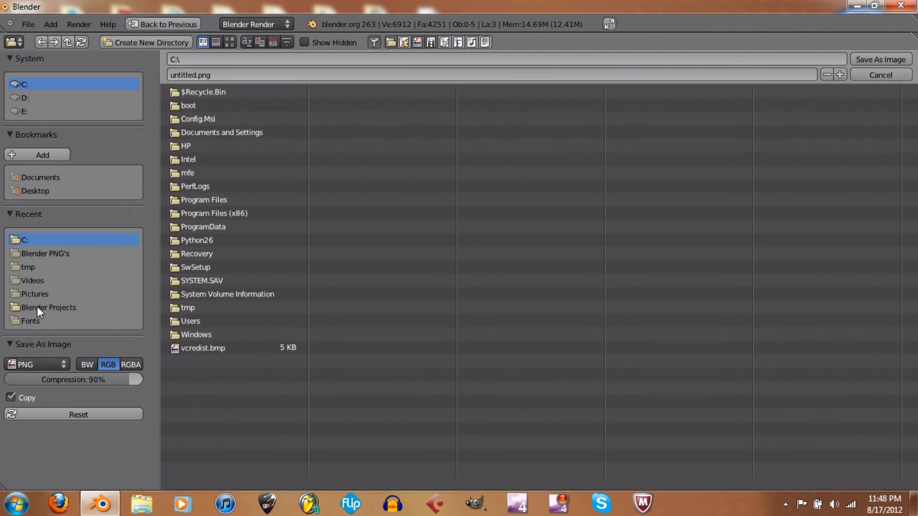
click(53, 255)
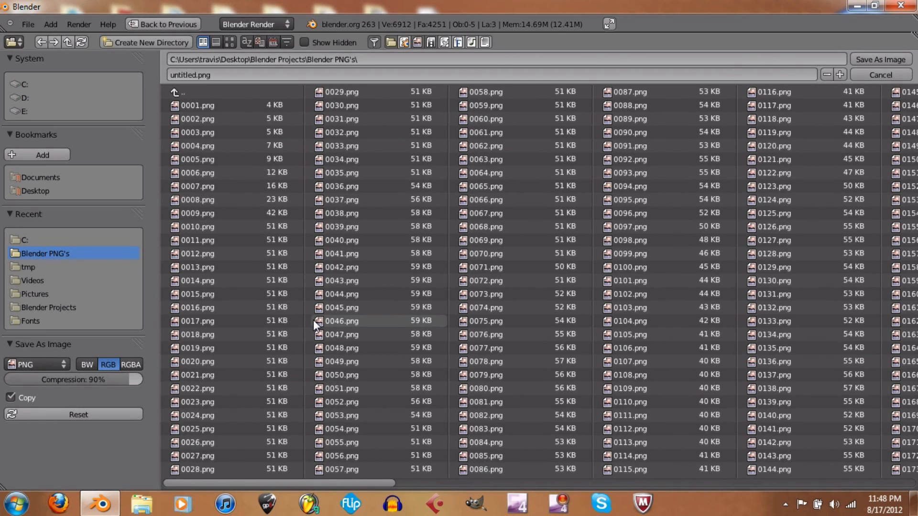
click(129, 365)
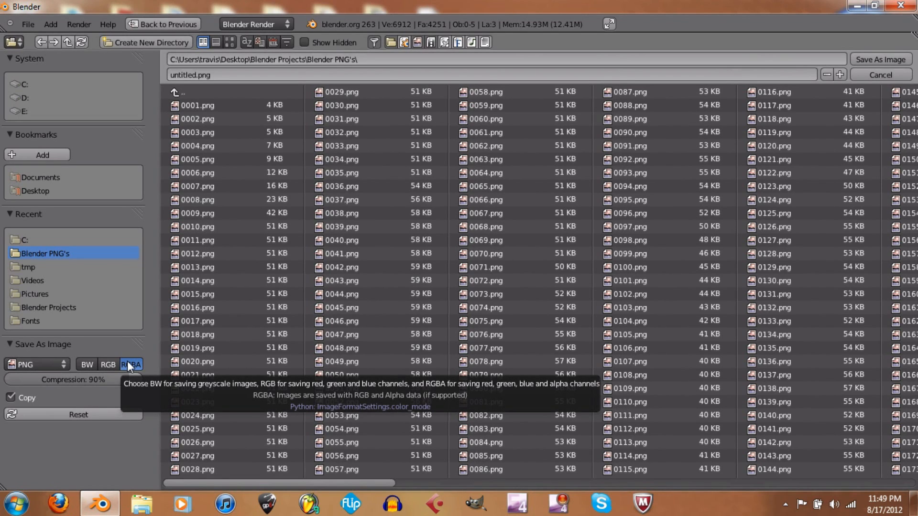
Step: Name the image "Test trigga2295.png", save it and return to the 3D view
click(240, 74)
key(Home)
key(Right)
key(Right)
key(Right)
key(Right)
key(BackSpace)
key(BackSpace)
key(BackSpace)
key(BackSpace)
key(BackSpace)
key(BackSpace)
key(BackSpace)
key(BackSpace)
text(Test trig)
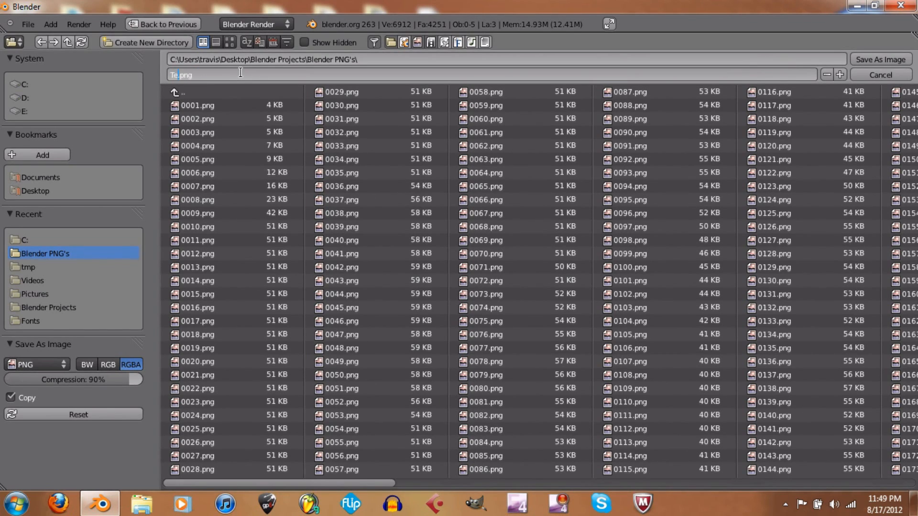
text(ga2295)
key(Return)
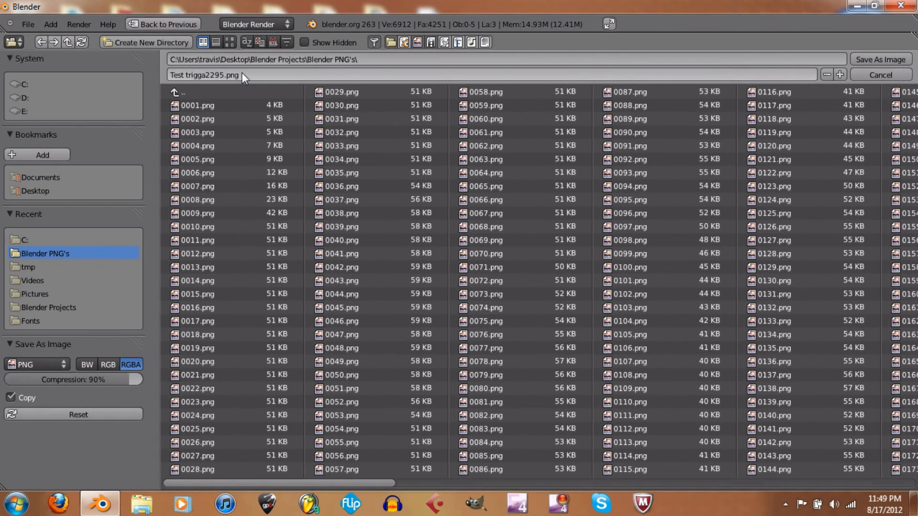
click(881, 59)
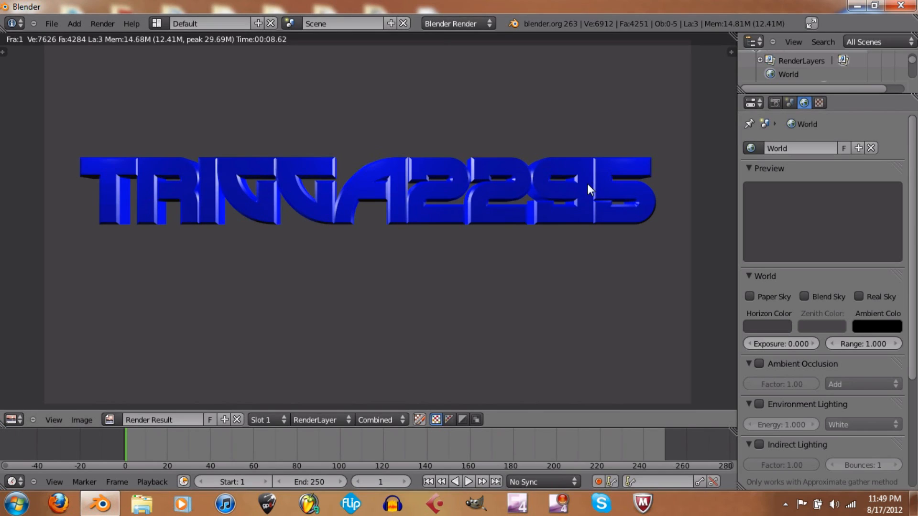
key(Escape)
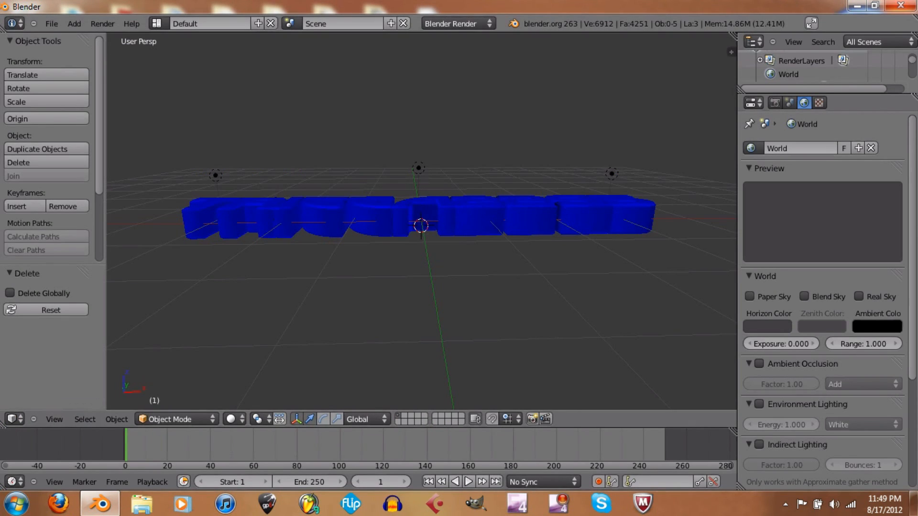
Step: Close Blender, open GIMP and place its Toolbox window beside the image window without overlap
click(910, 9)
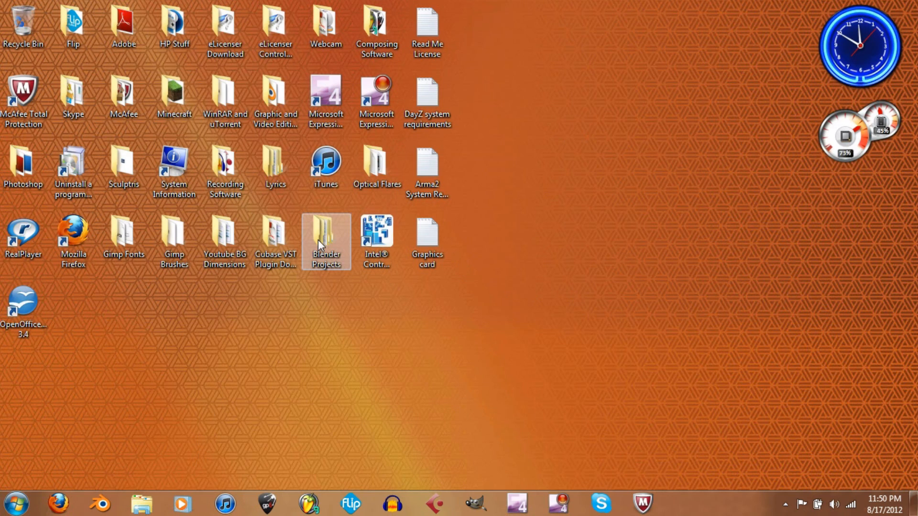
click(470, 503)
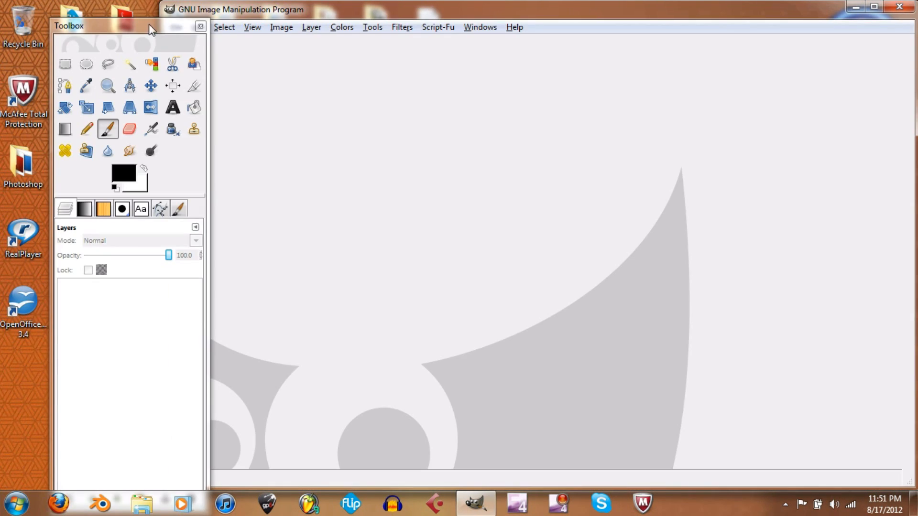
drag(148, 24, 97, 4)
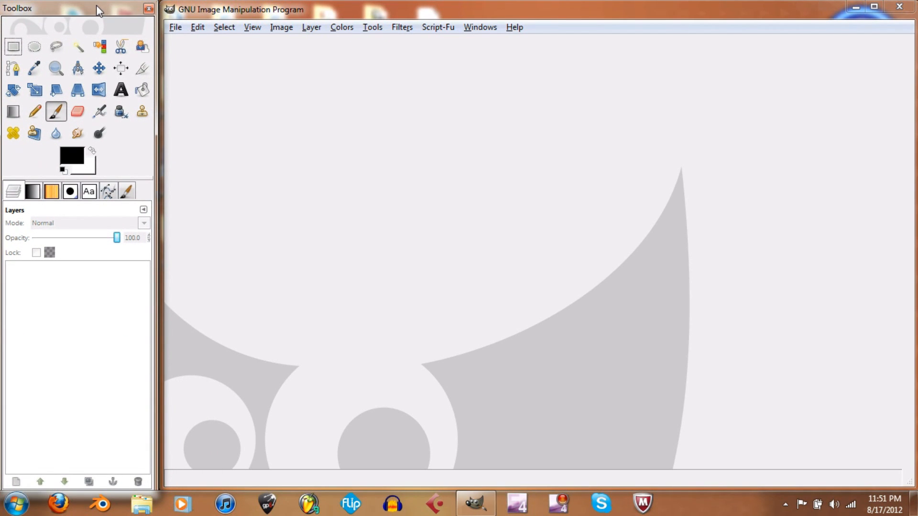
drag(102, 4, 99, 5)
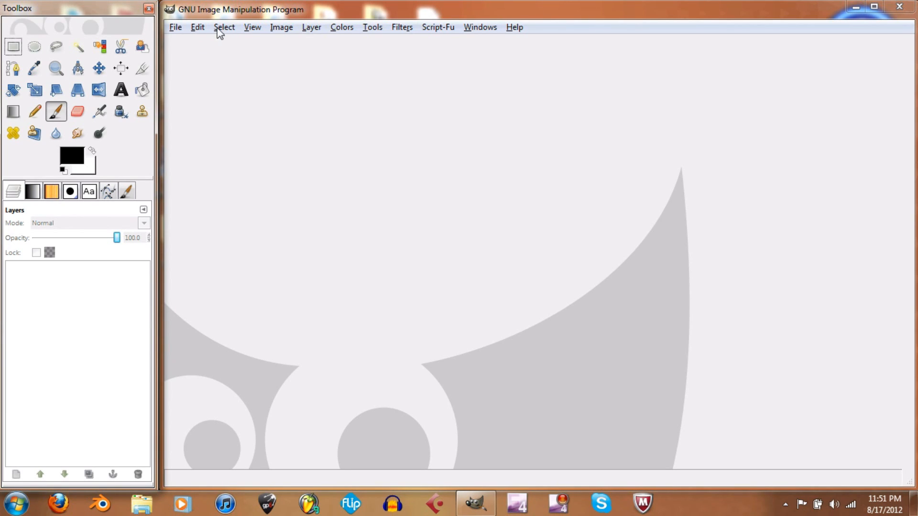
Step: Create a new 2000 × 2070 pixel image from the Youtube BG Template
click(180, 27)
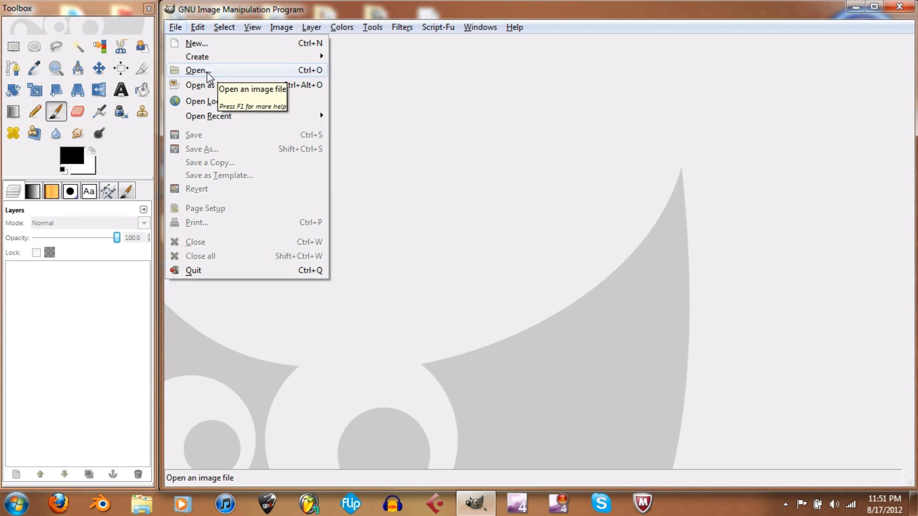
click(210, 46)
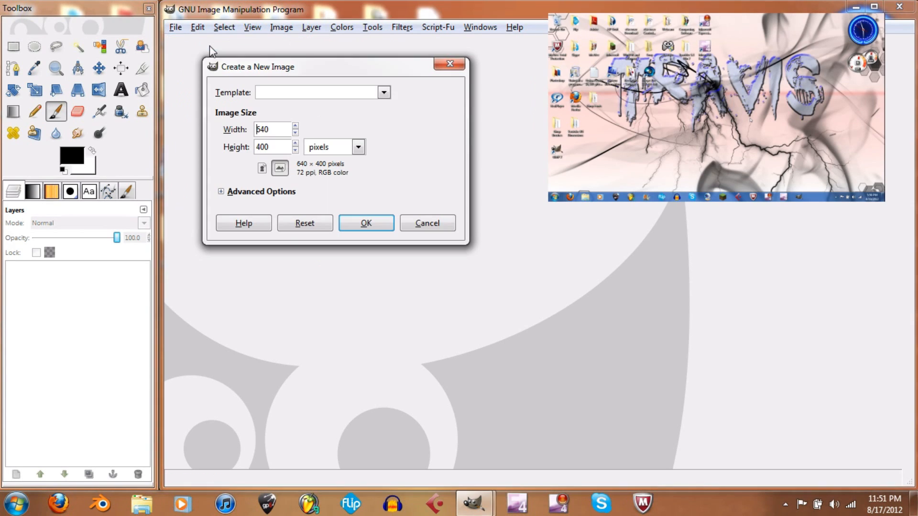
click(384, 93)
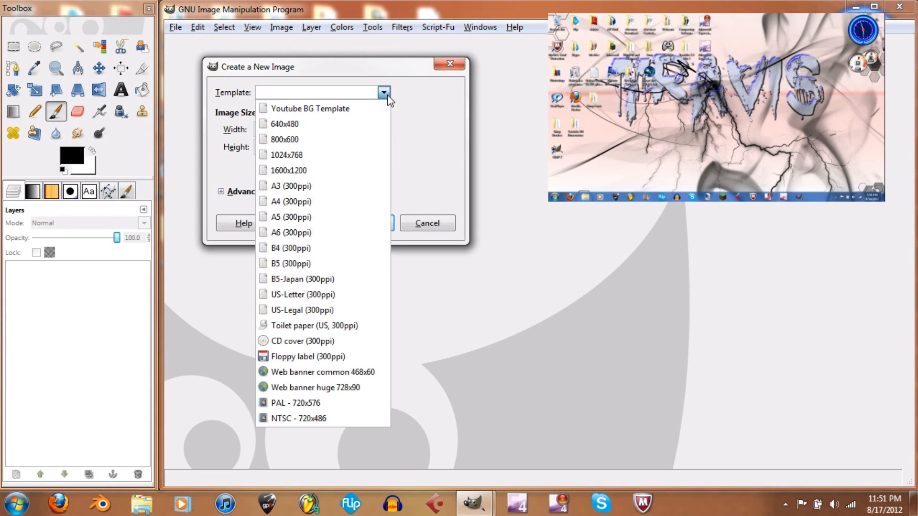
click(326, 109)
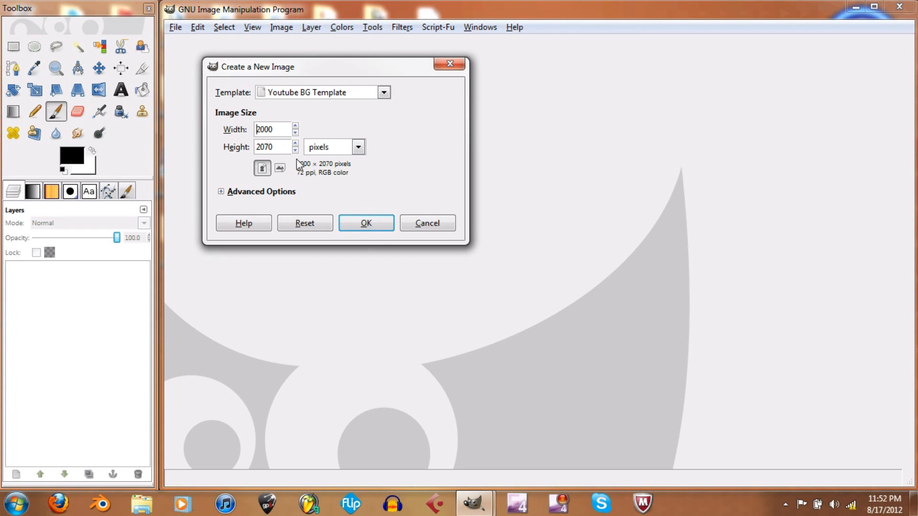
click(374, 228)
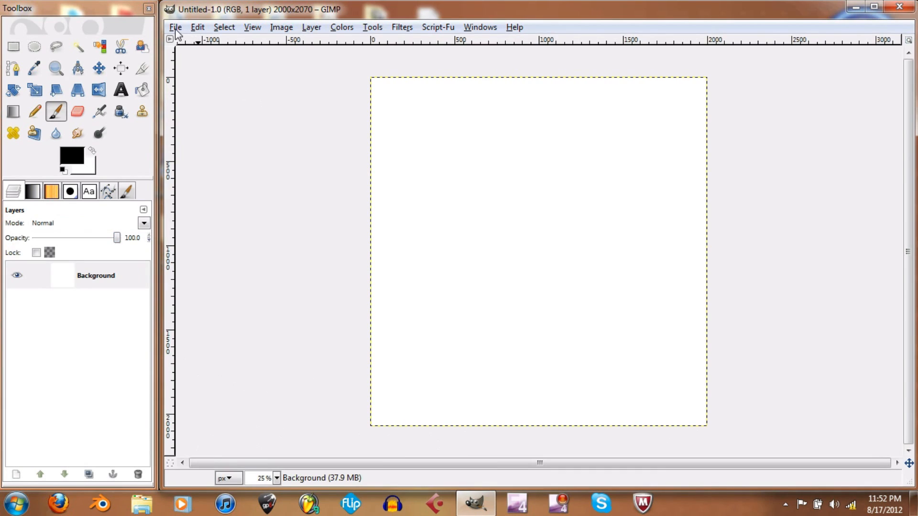
click(176, 28)
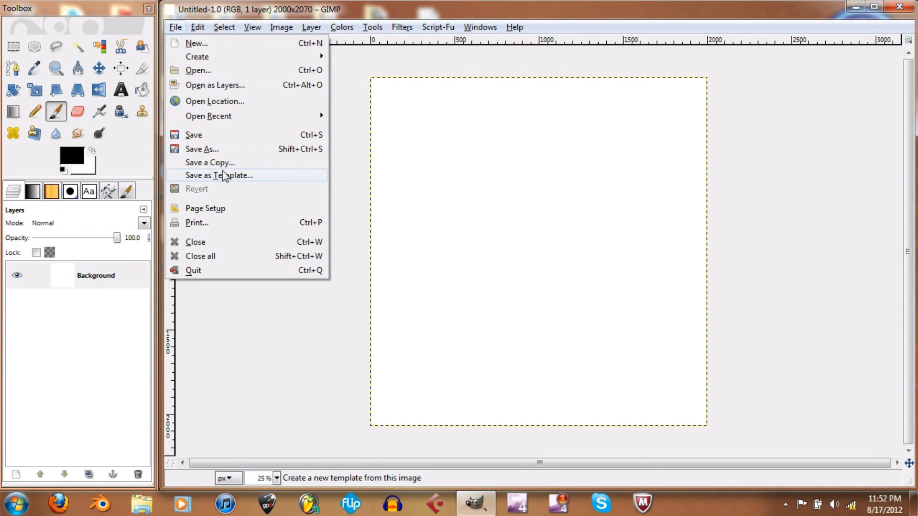
click(632, 19)
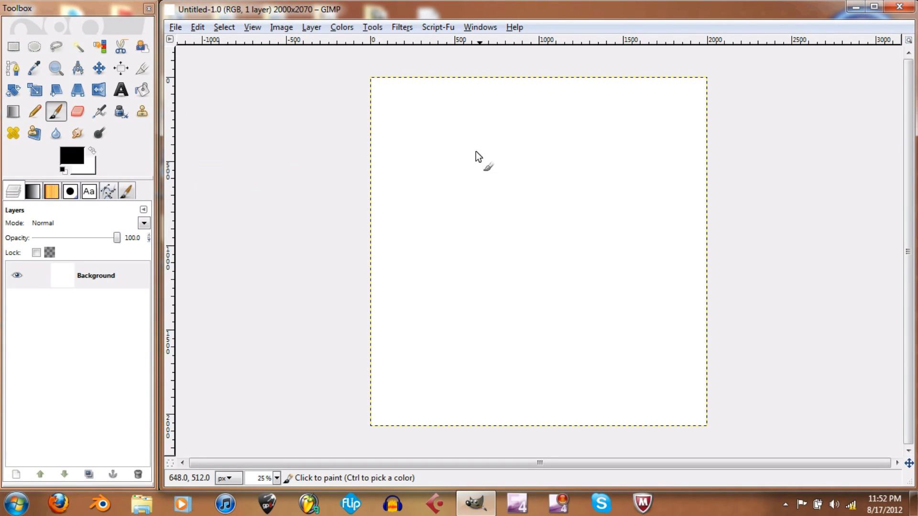
key(ctrl)
ctrl+scroll(450, 122, up, 1)
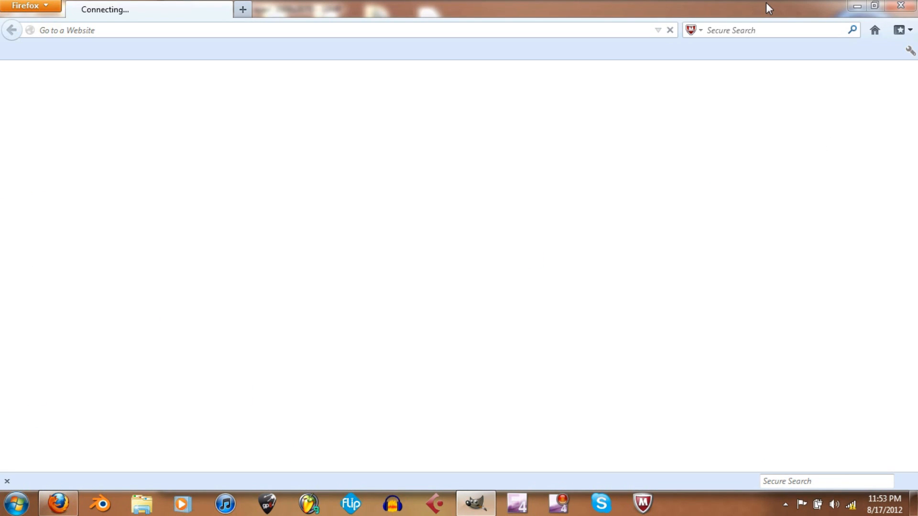
click(902, 6)
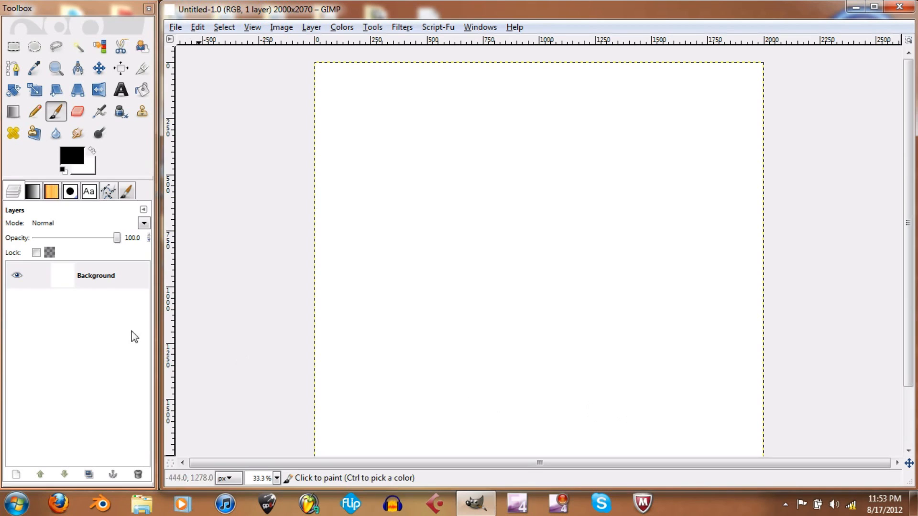
Step: Add a transparent new layer and fill the Background layer with black using the Bucket Fill tool
click(21, 475)
click(216, 334)
click(68, 312)
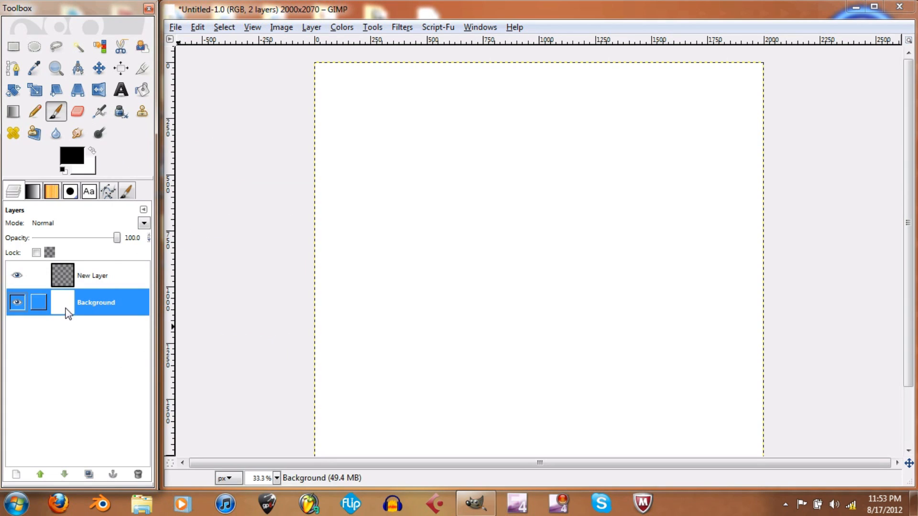
click(147, 92)
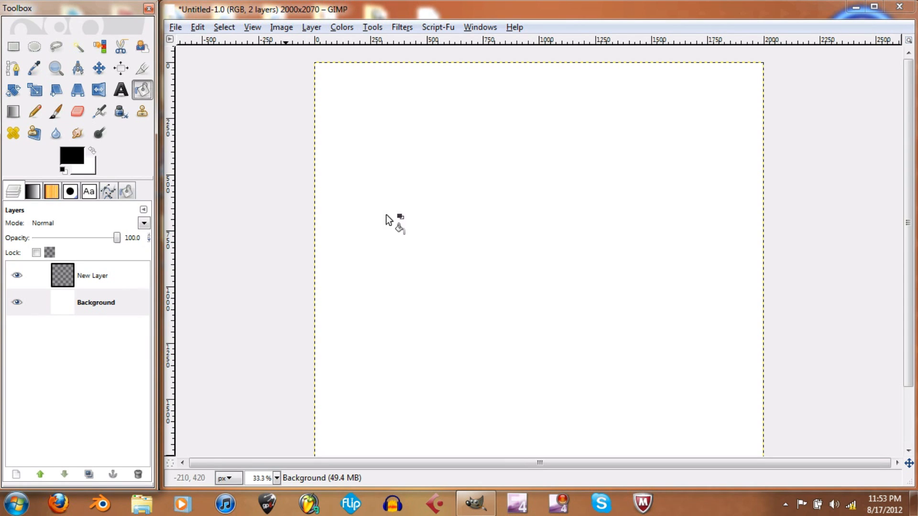
click(458, 245)
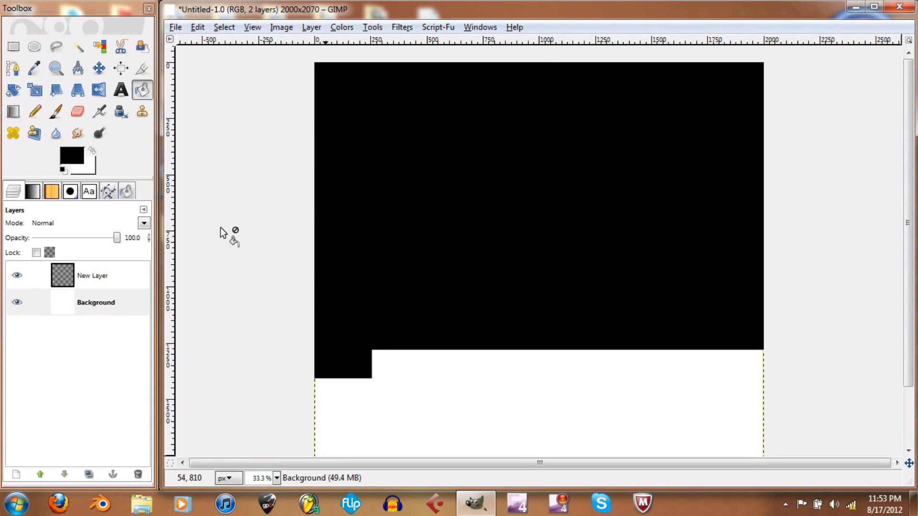
Step: On New Layer, draw a tall rectangular selection of about 966 × 2056 pixels, starting near x 512, y 12
click(88, 276)
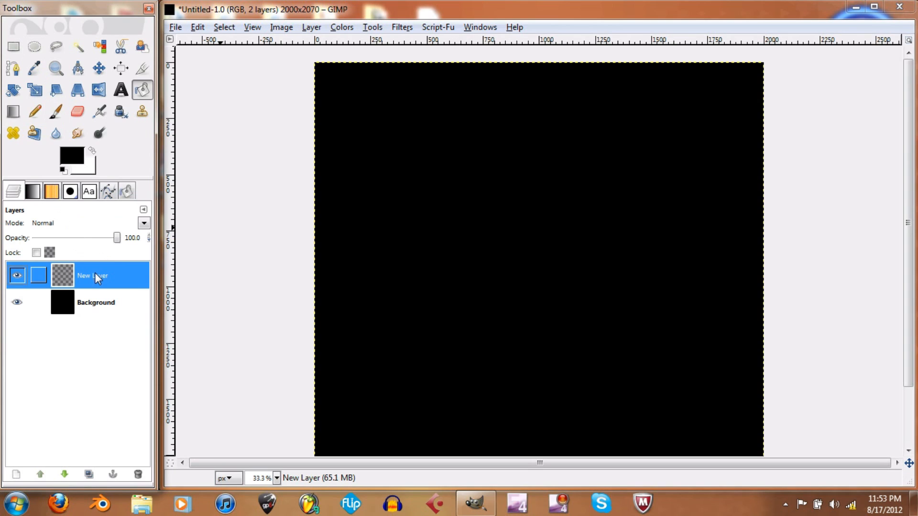
click(17, 44)
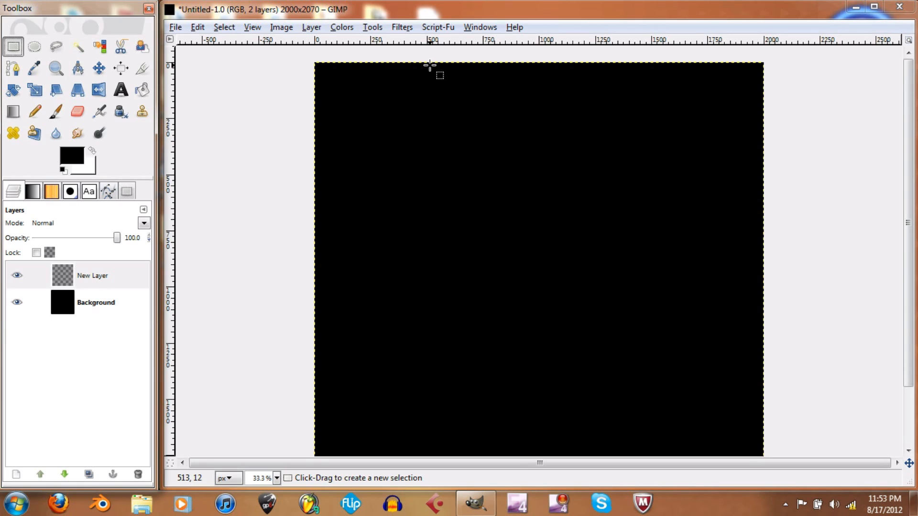
ctrl+scroll(430, 82, up, 1)
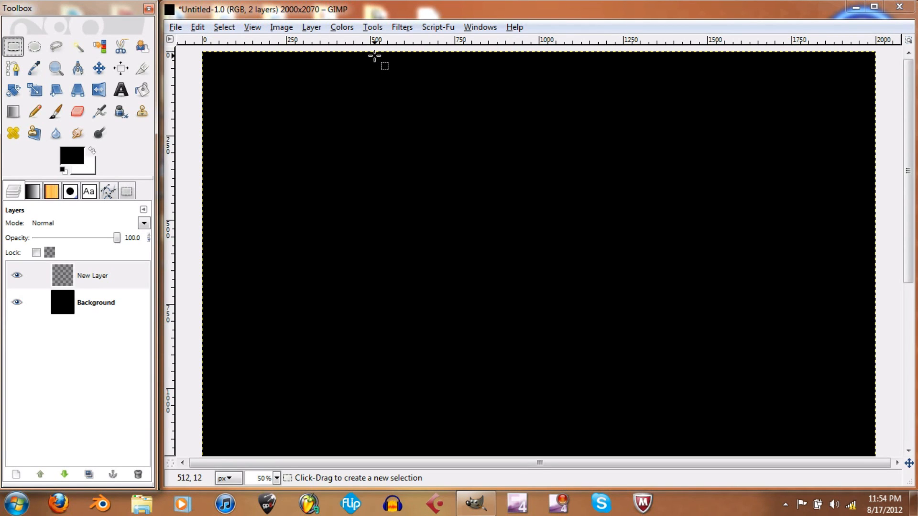
drag(374, 56, 700, 455)
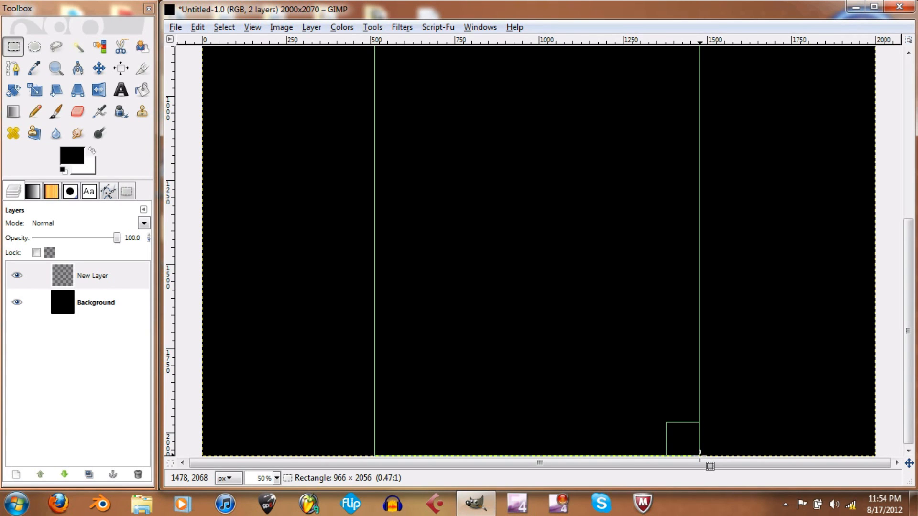
drag(700, 453, 700, 454)
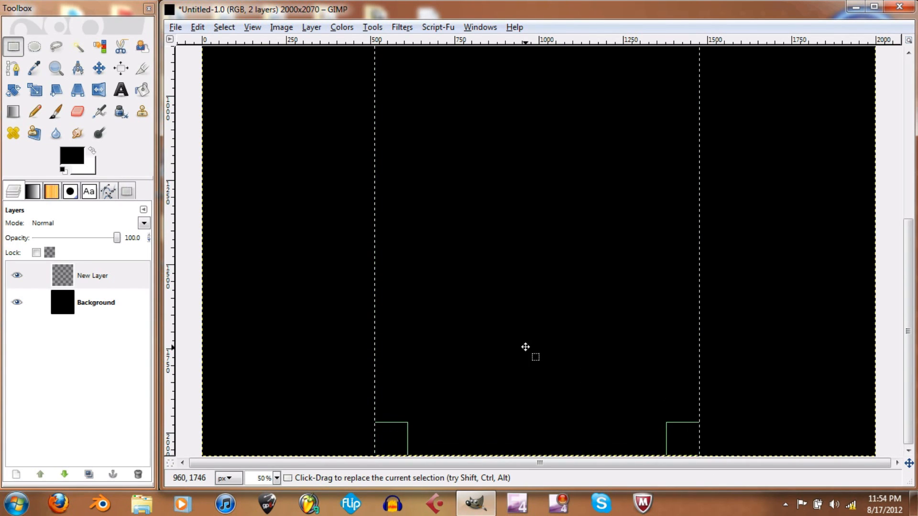
Step: Convert the rectangular selection into a border selection of 5 pixels
scroll(502, 311, up, 8)
click(224, 27)
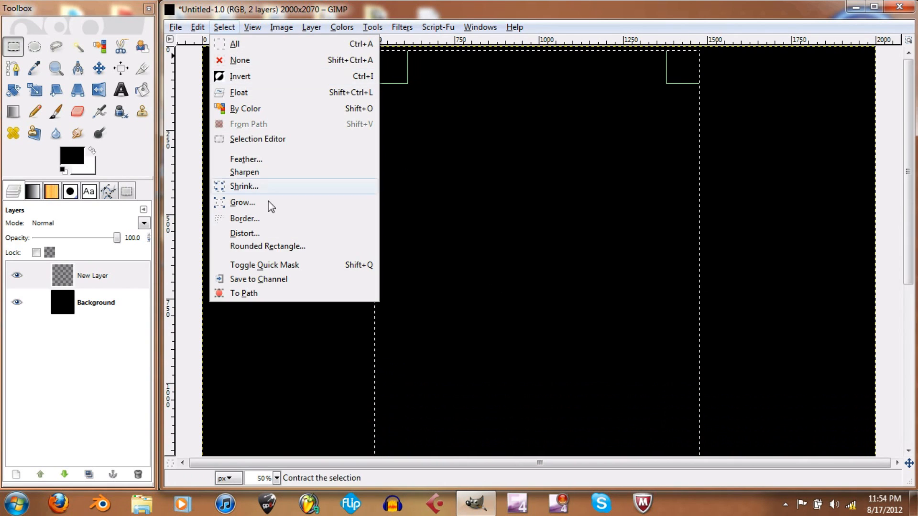
click(283, 220)
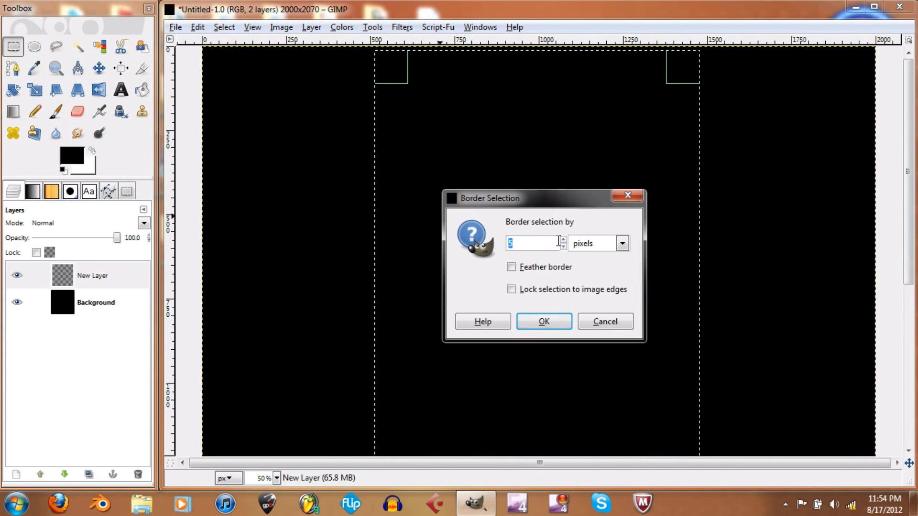
click(550, 323)
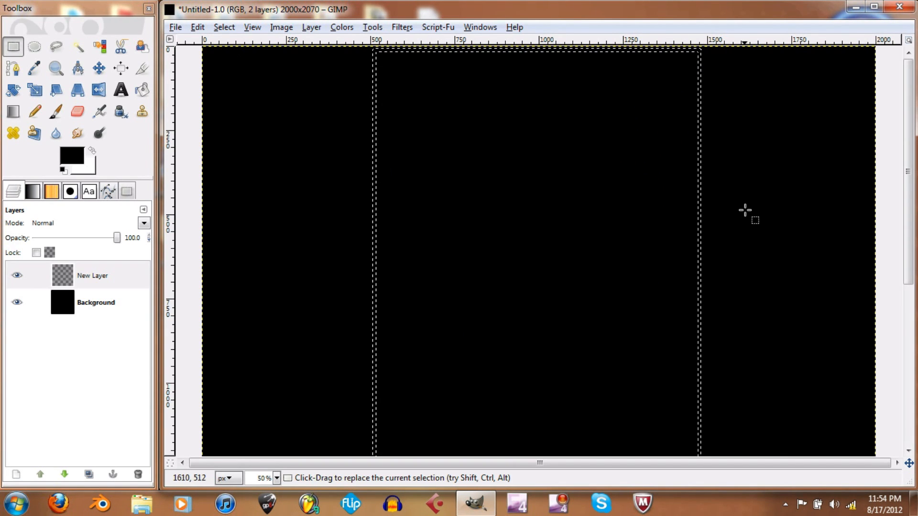
Step: Set the foreground color to blue 000cff and fill the border selection with the Bucket Fill tool
click(142, 89)
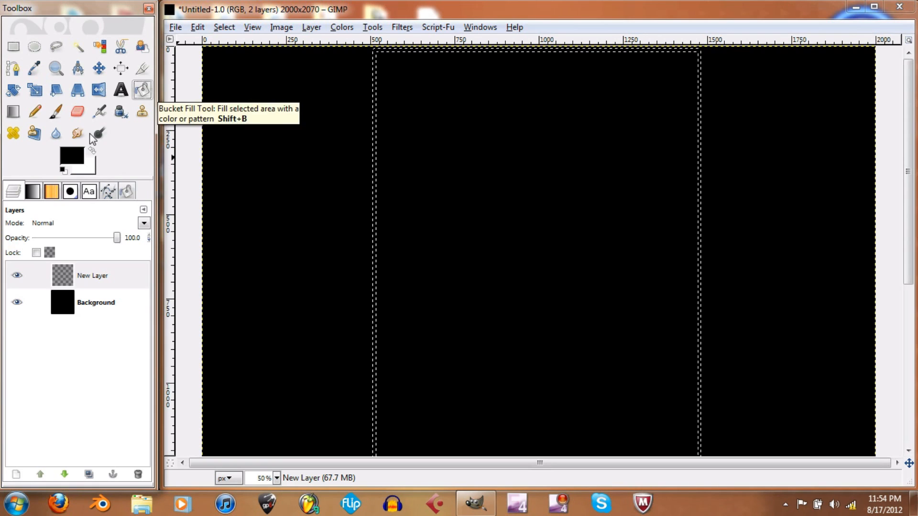
click(75, 160)
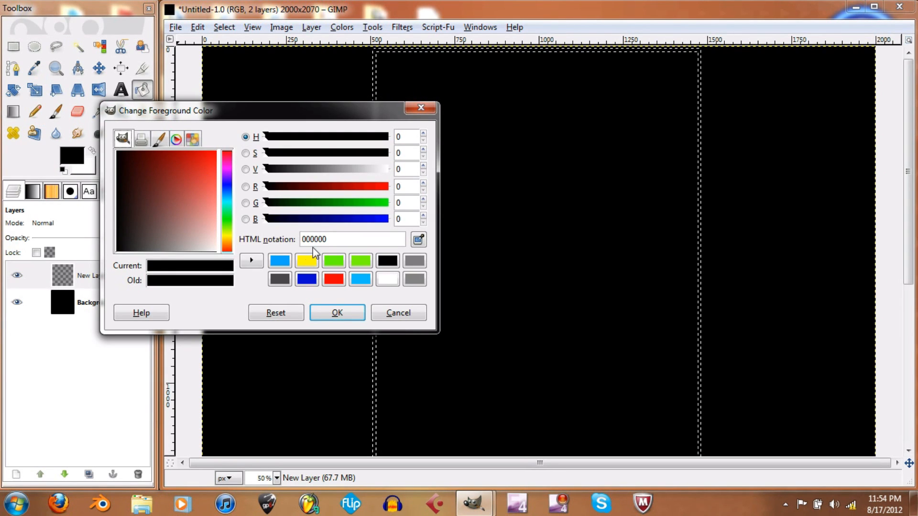
click(308, 280)
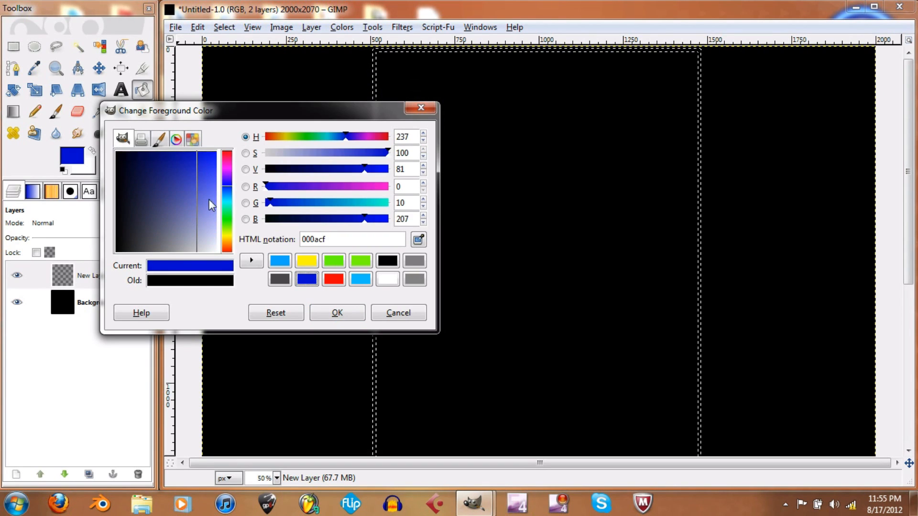
drag(237, 139, 239, 136)
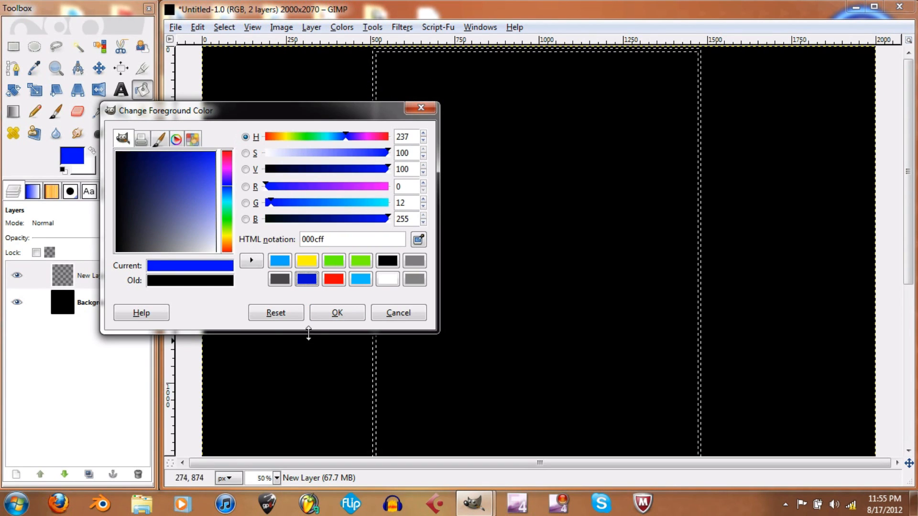
click(334, 314)
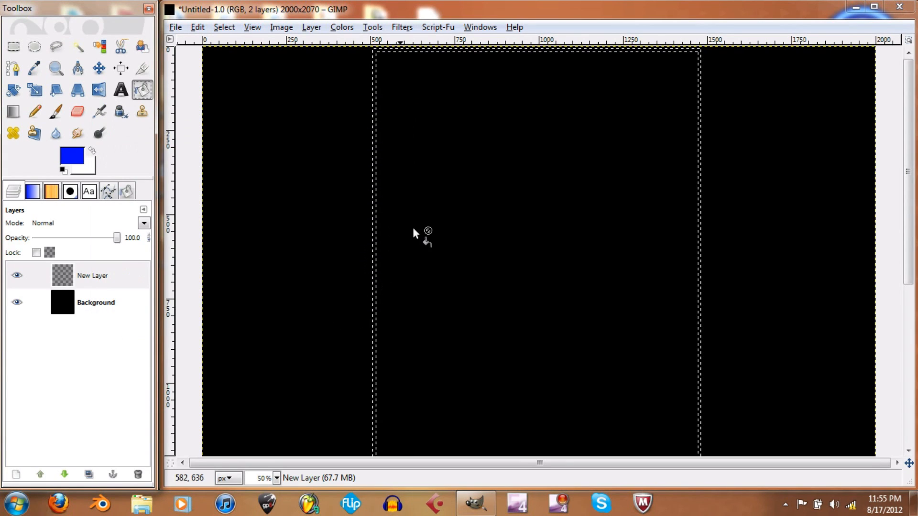
click(374, 110)
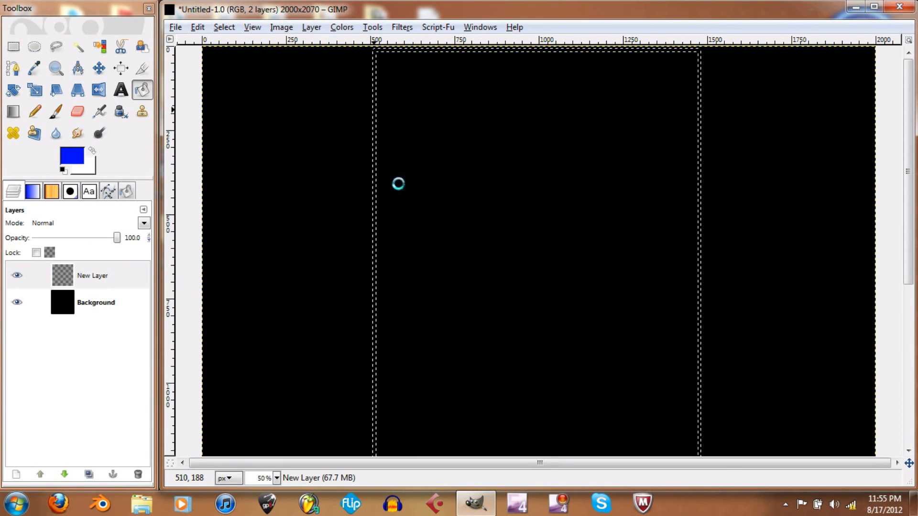
scroll(440, 173, down, 5)
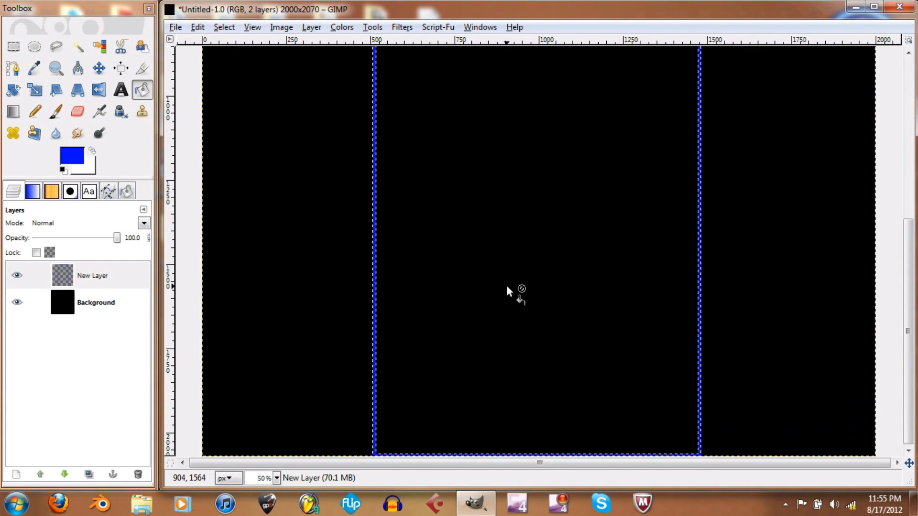
scroll(508, 286, up, 5)
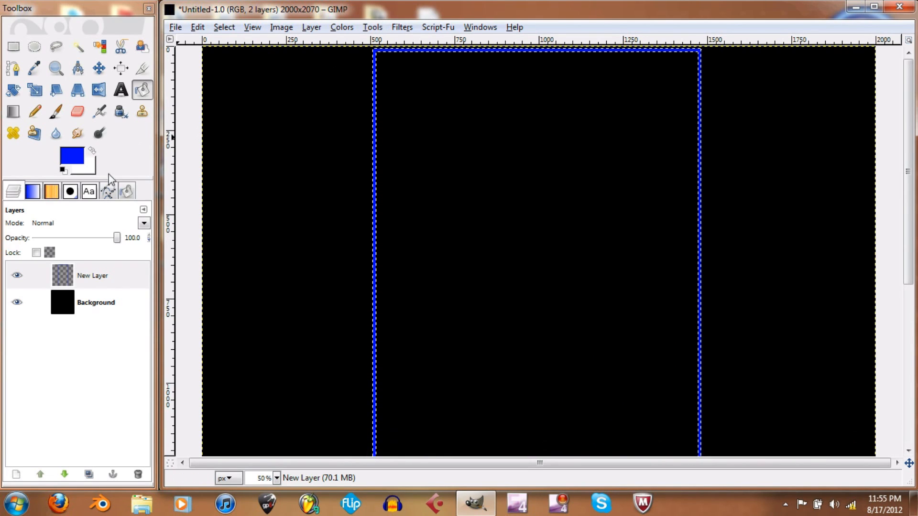
Step: Clear the selection and select the blue frame again from New Layer's alpha
click(224, 28)
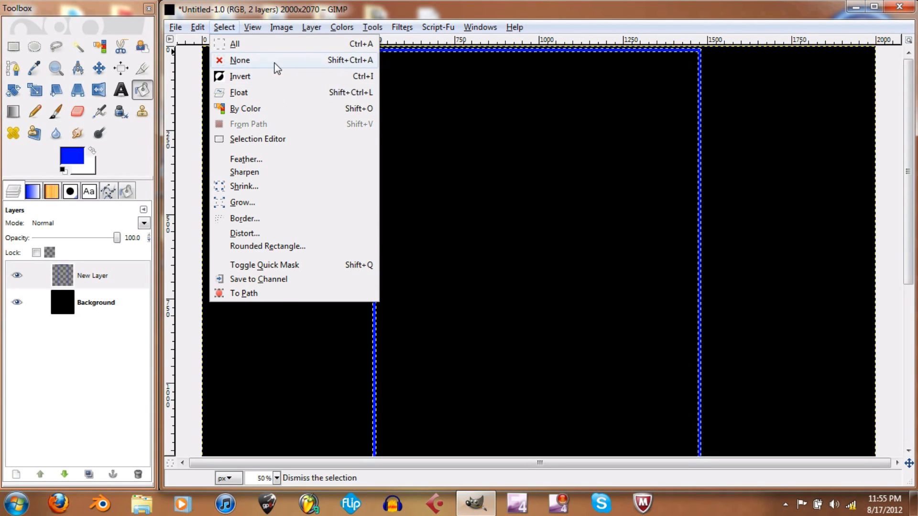
click(310, 60)
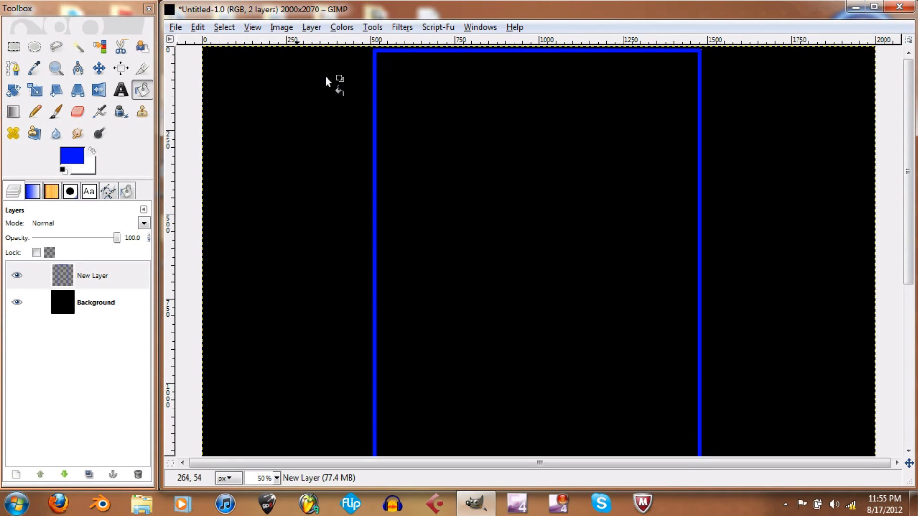
right_click(84, 279)
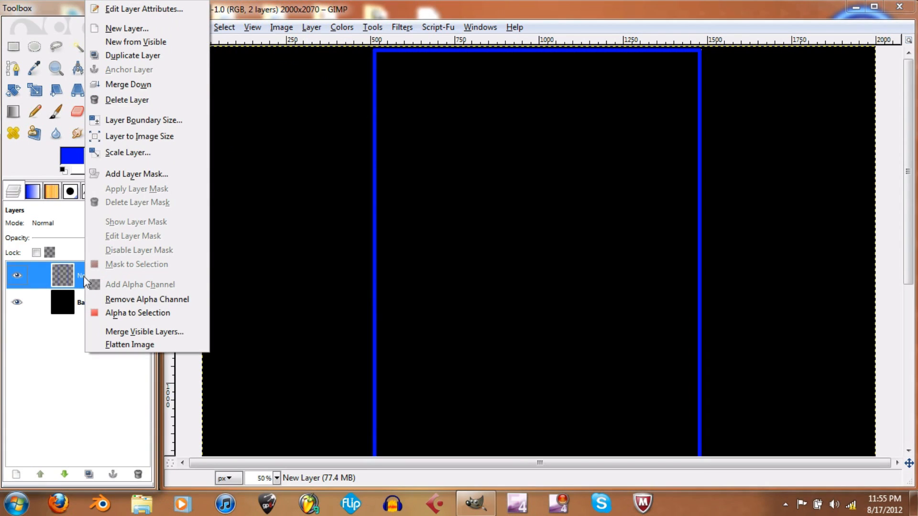
click(130, 314)
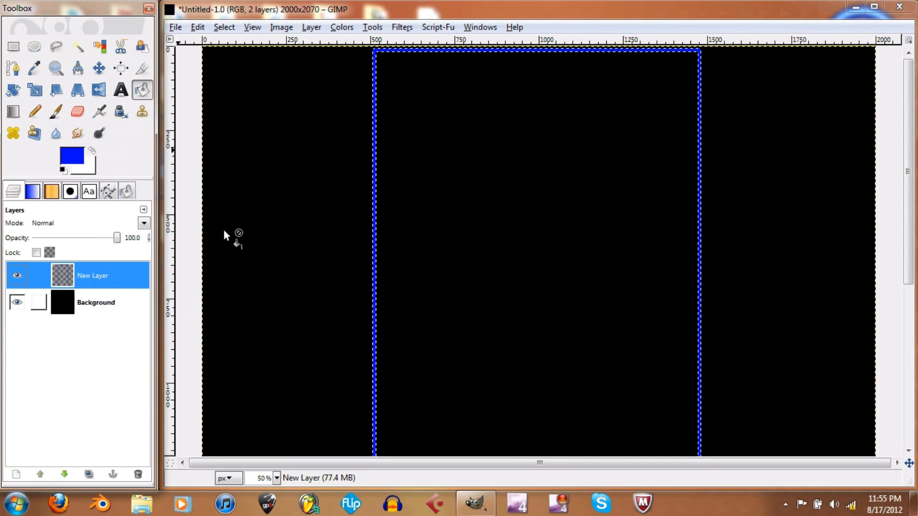
Step: Apply the Alpha to Logo Neon filter to the frame with effect size 30 pixels, black background and glow color 001eff
click(404, 28)
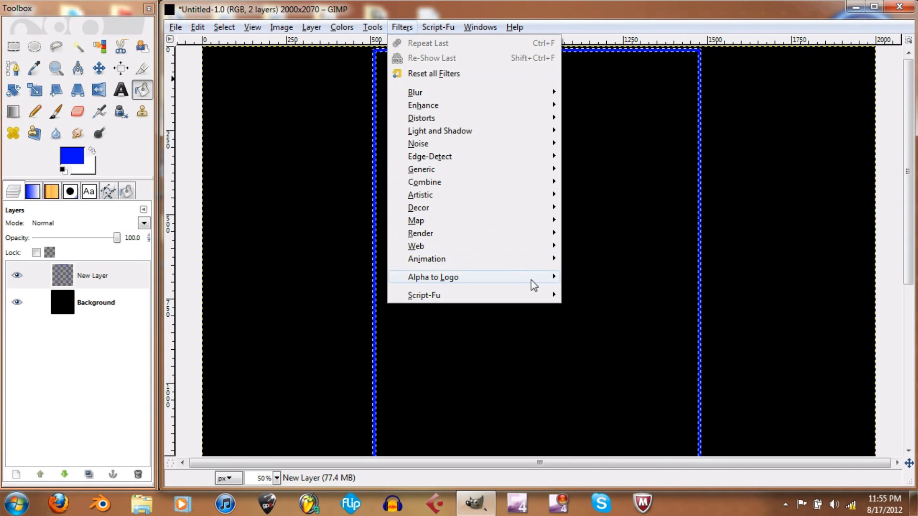
mouse_move(534, 285)
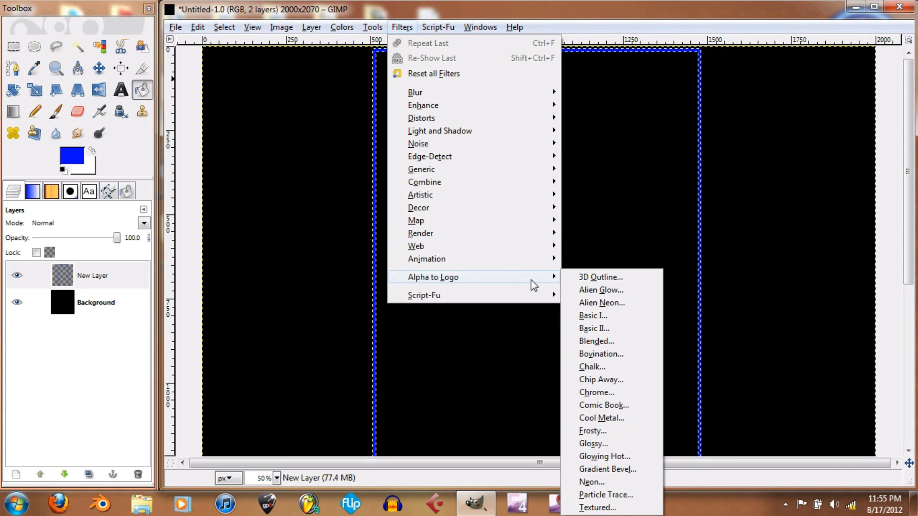
click(605, 483)
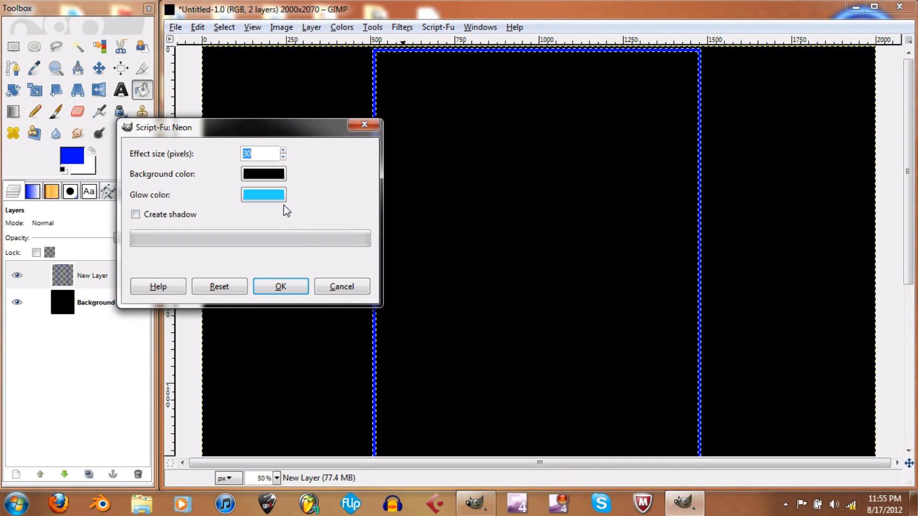
click(260, 196)
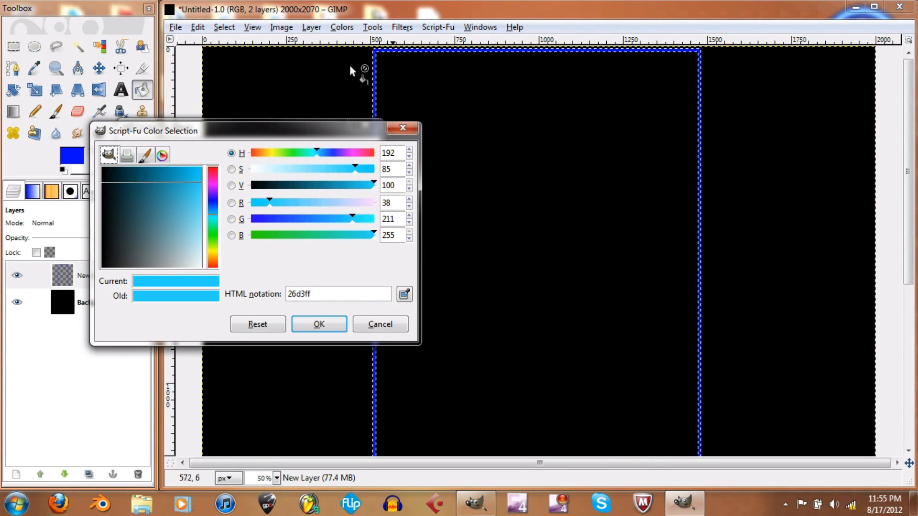
drag(197, 191, 216, 164)
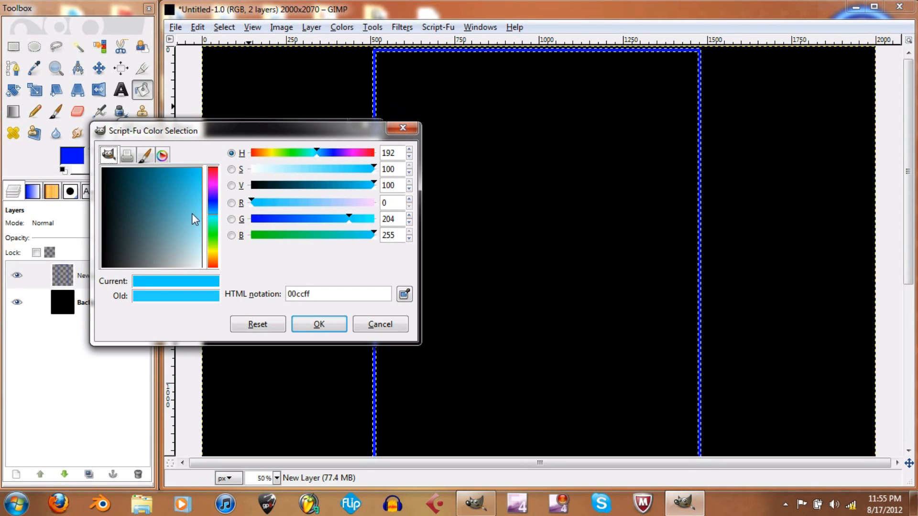
click(213, 203)
drag(214, 204, 214, 203)
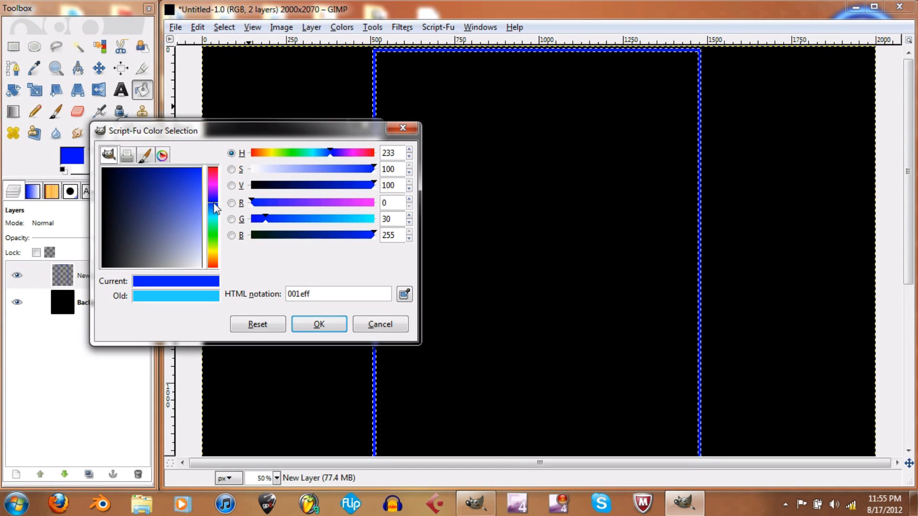
click(315, 326)
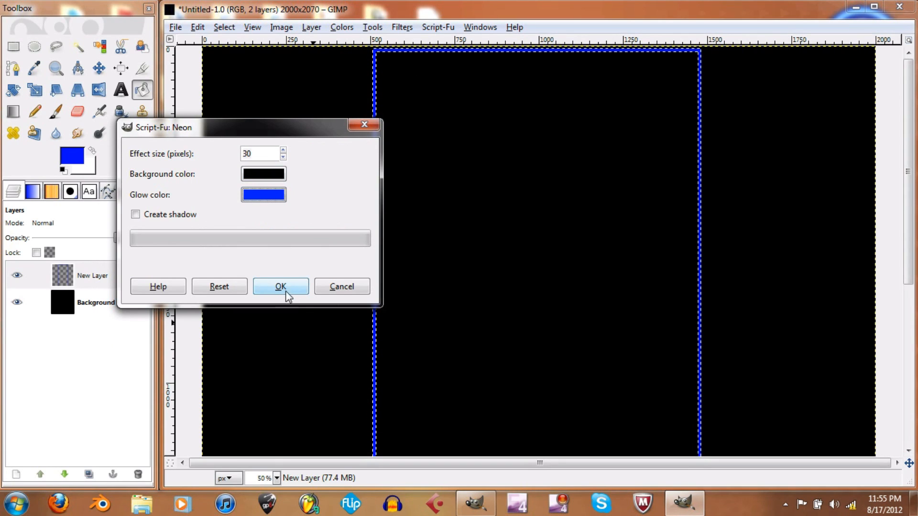
click(285, 290)
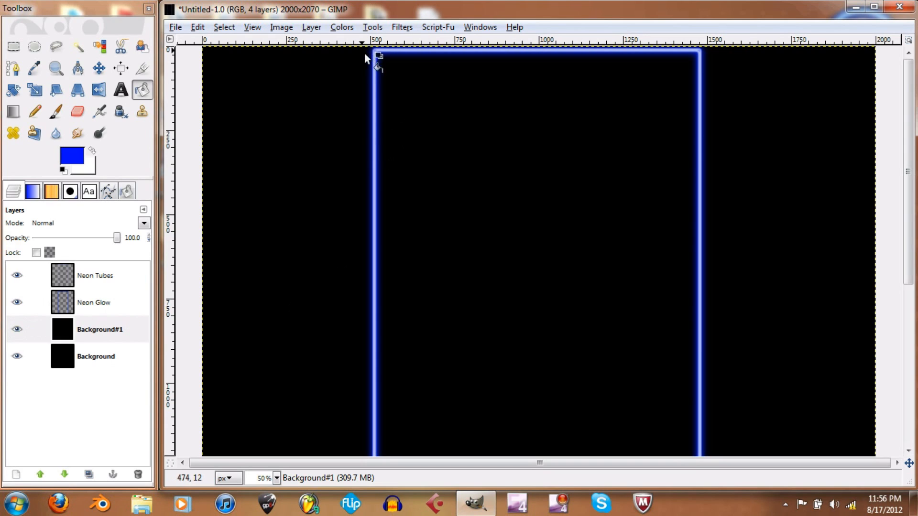
Step: Examine the neon frame along the full height of the image and make the Background layer active
scroll(570, 291, down, 5)
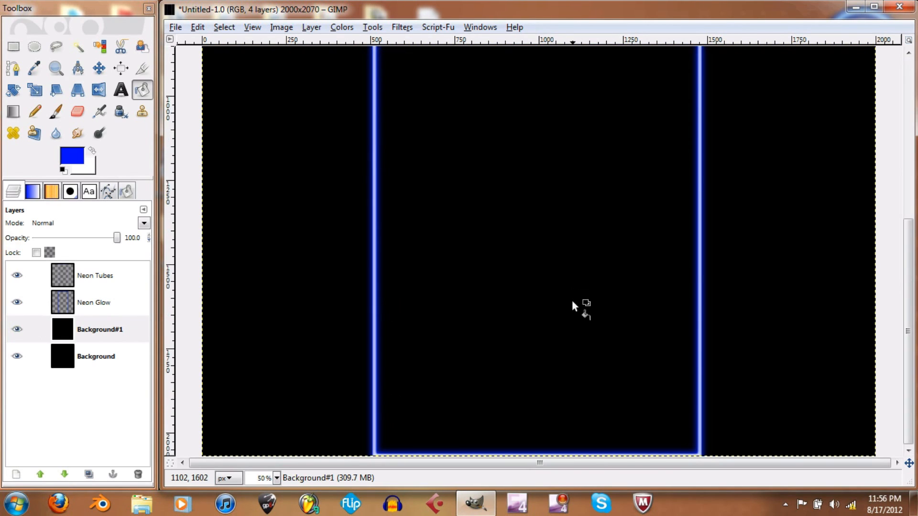
scroll(558, 246, up, 5)
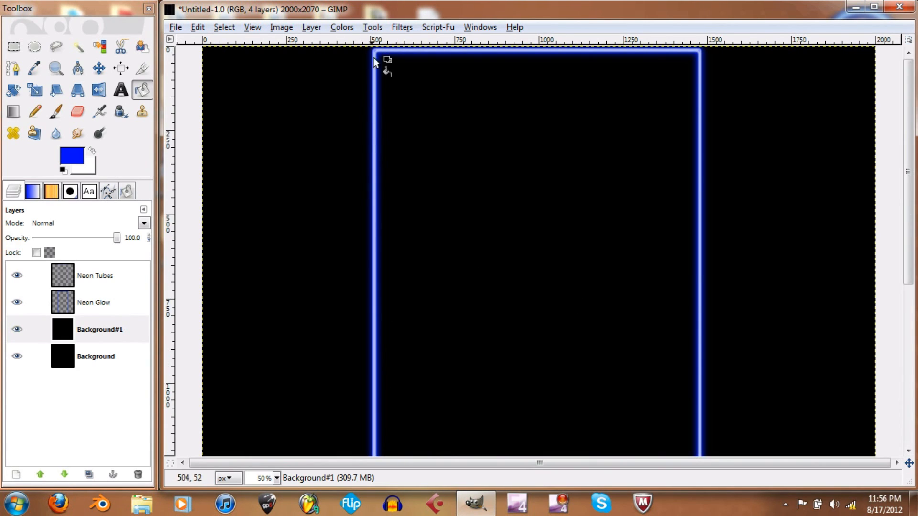
scroll(371, 181, down, 5)
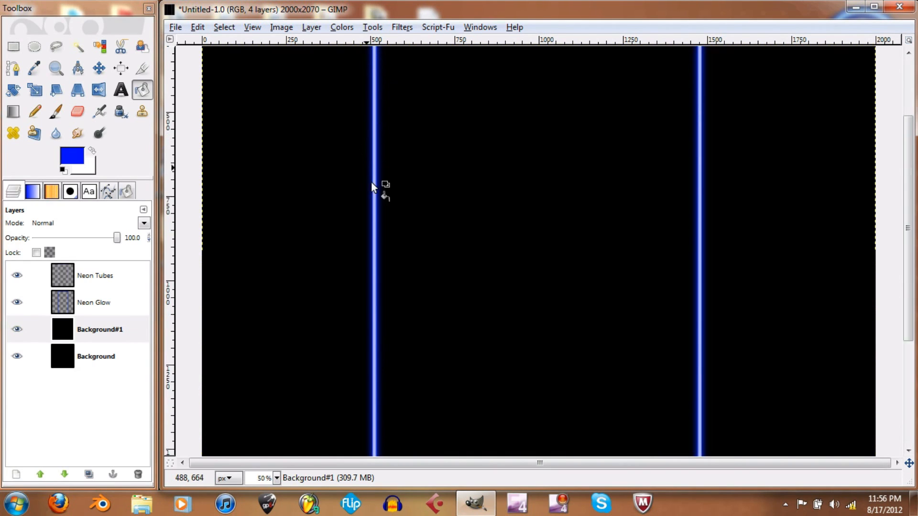
click(113, 359)
scroll(431, 294, up, 5)
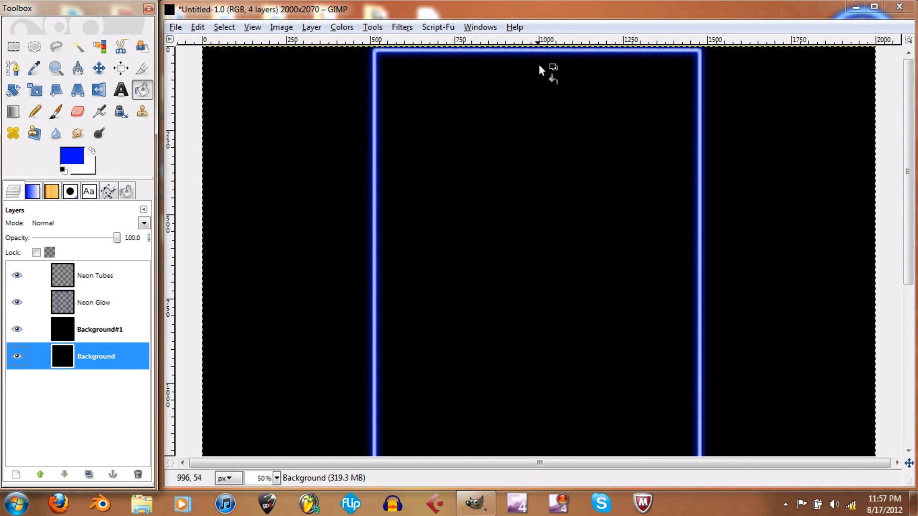
scroll(546, 213, down, 10)
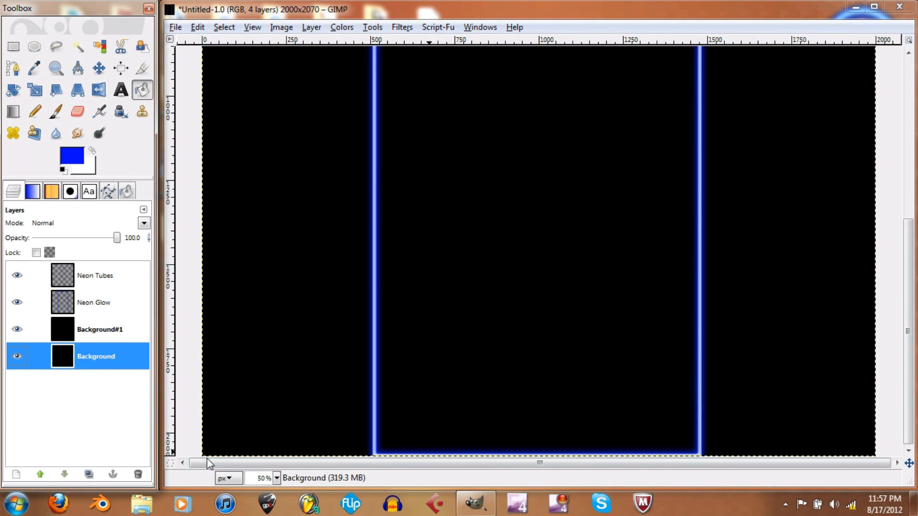
scroll(497, 258, up, 10)
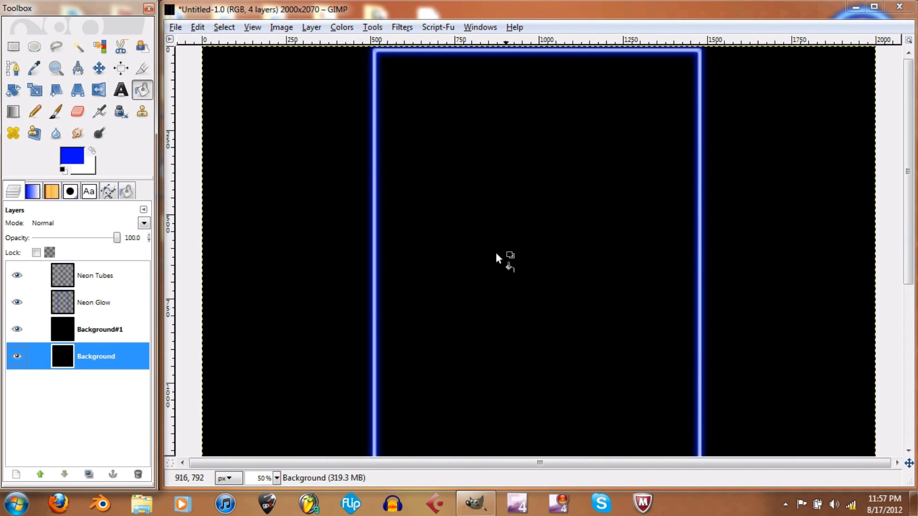
scroll(455, 355, down, 10)
scroll(497, 220, up, 9)
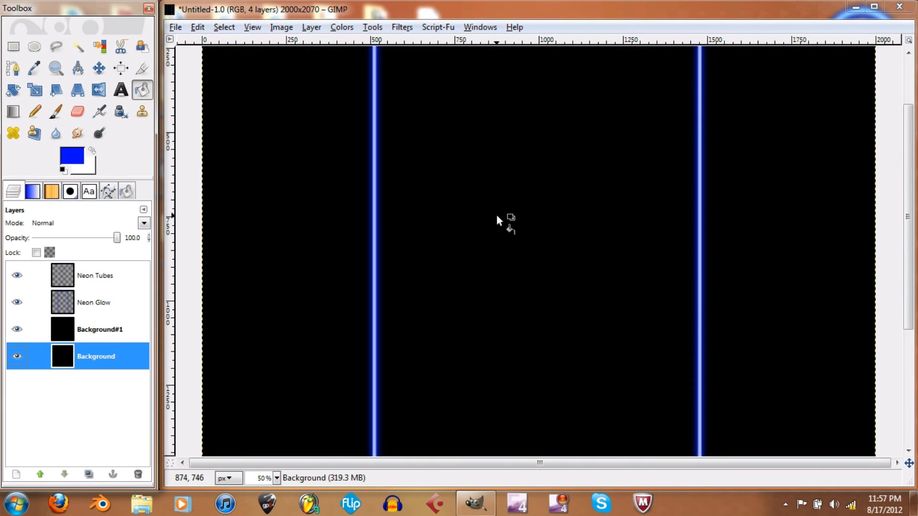
Step: Set up the Blend tool with the FG to Transparent gradient and a Radial shape
scroll(497, 220, up, 3)
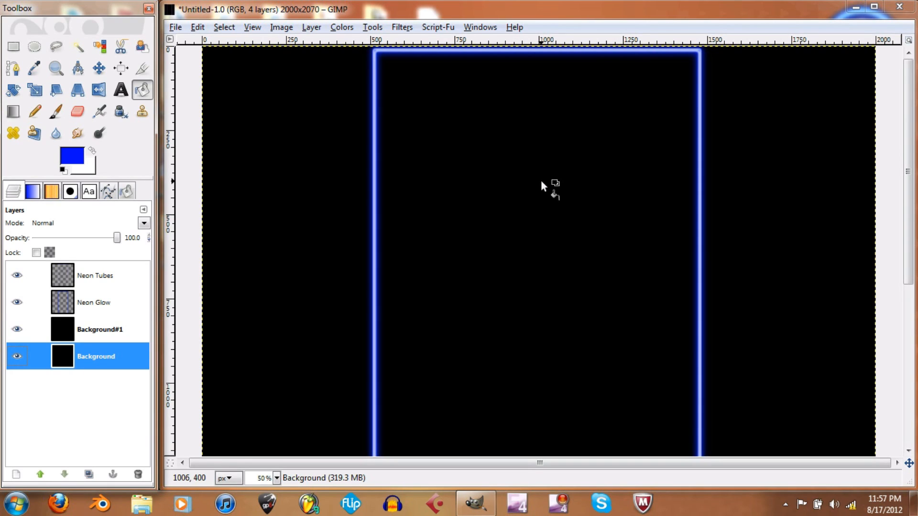
click(13, 113)
click(32, 191)
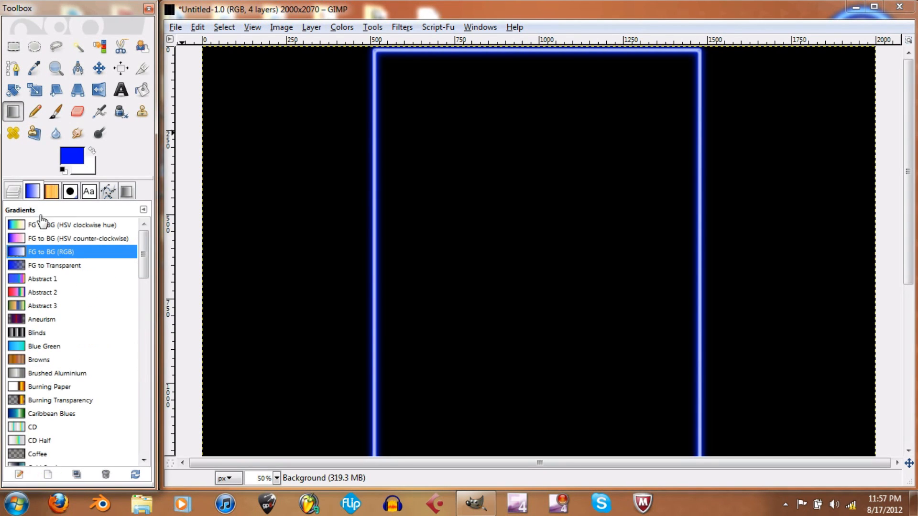
click(42, 266)
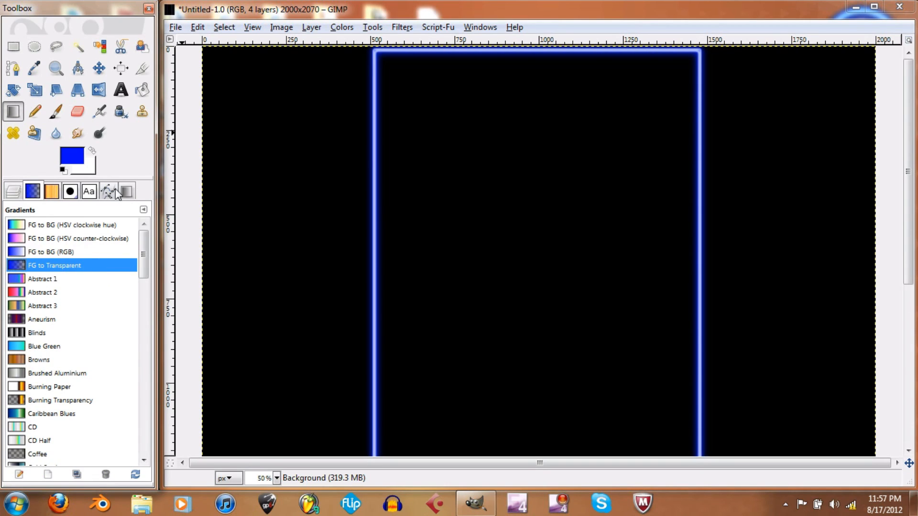
click(128, 190)
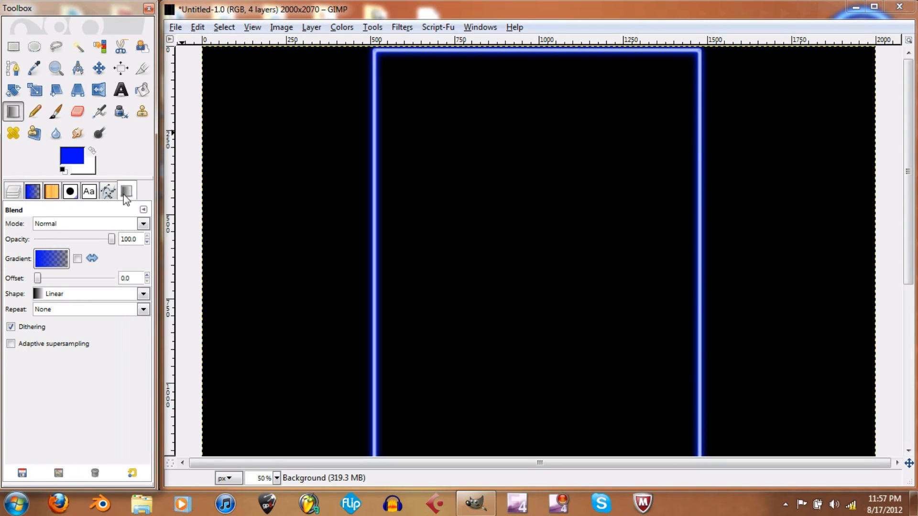
click(143, 295)
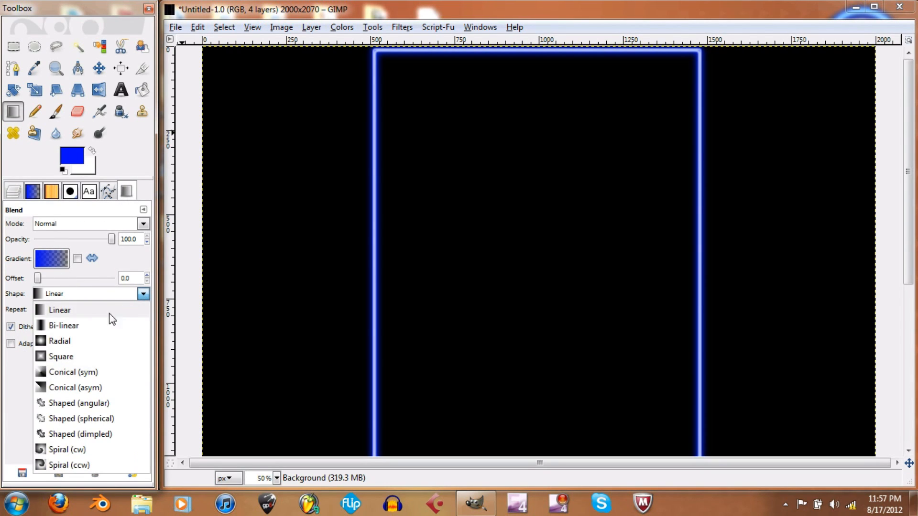
click(60, 342)
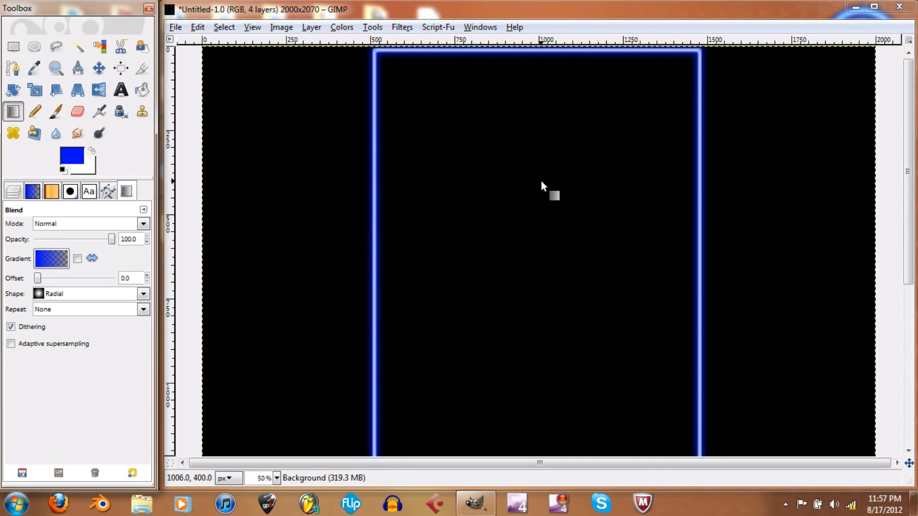
Step: Draw the blue radial gradient on the Background#1 layer from about (1002, 400) out to the canvas's upper-right corner
drag(539, 182, 858, 56)
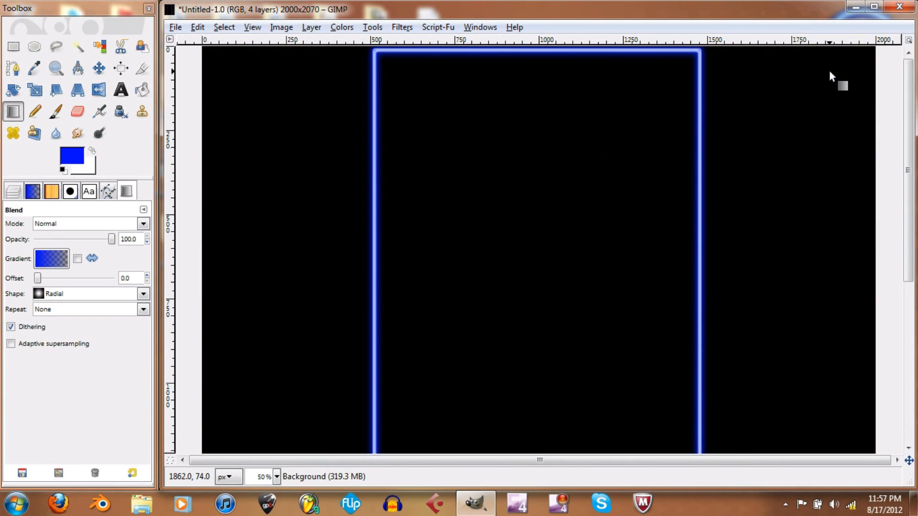
click(12, 192)
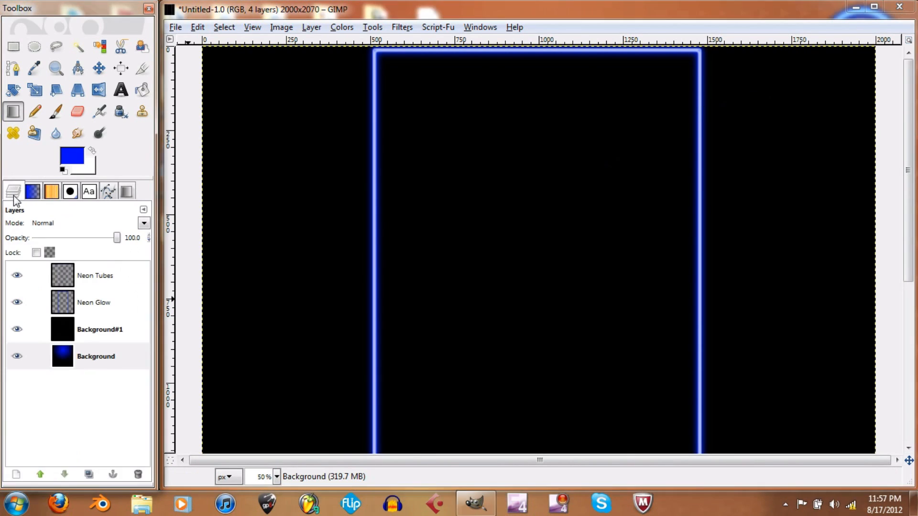
click(101, 335)
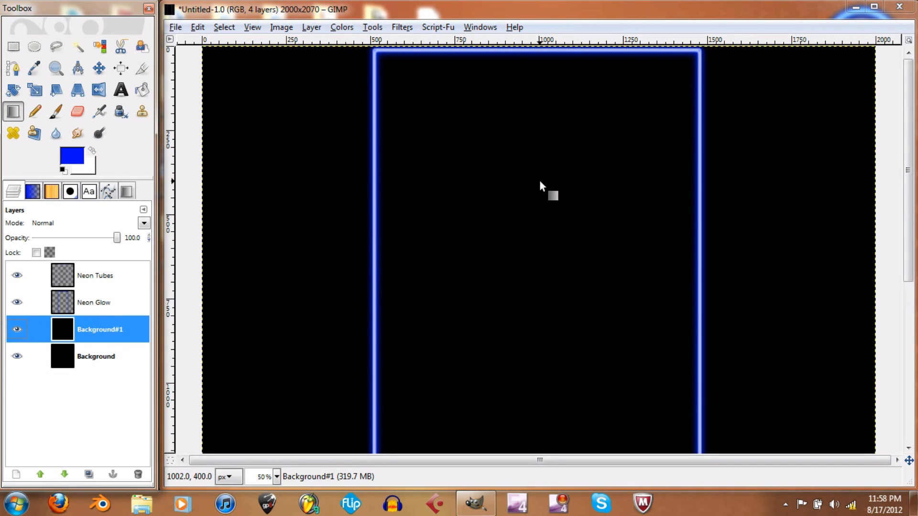
drag(539, 181, 866, 53)
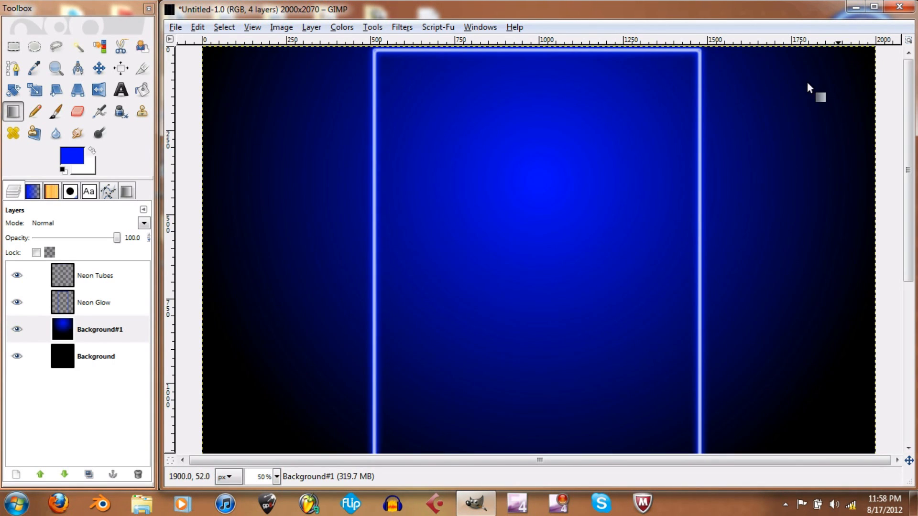
scroll(478, 162, down, 5)
scroll(488, 167, up, 5)
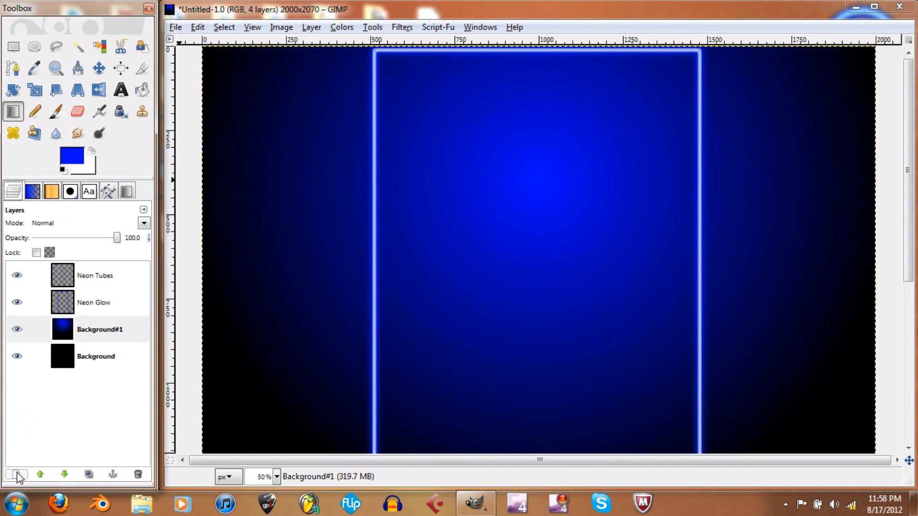
Step: Add a transparent 2000 x 2070 px layer above the Neon Tubes layer
click(87, 276)
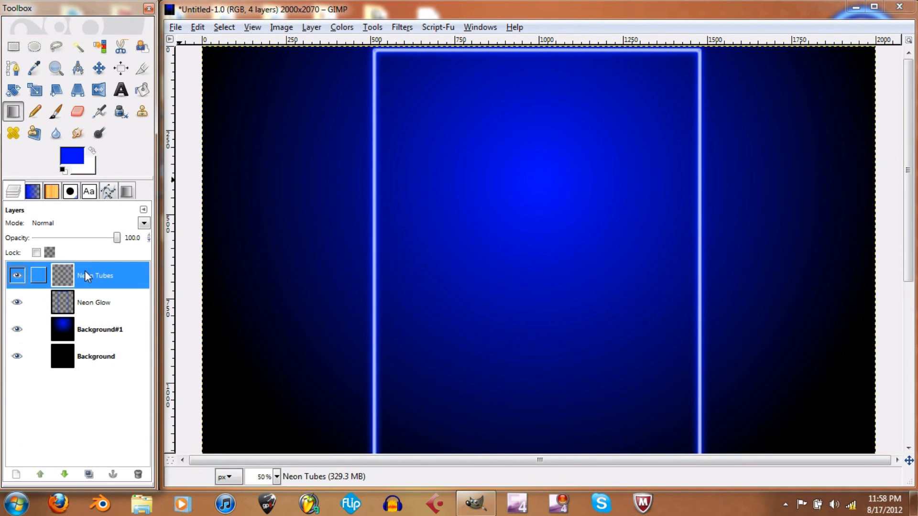
click(16, 474)
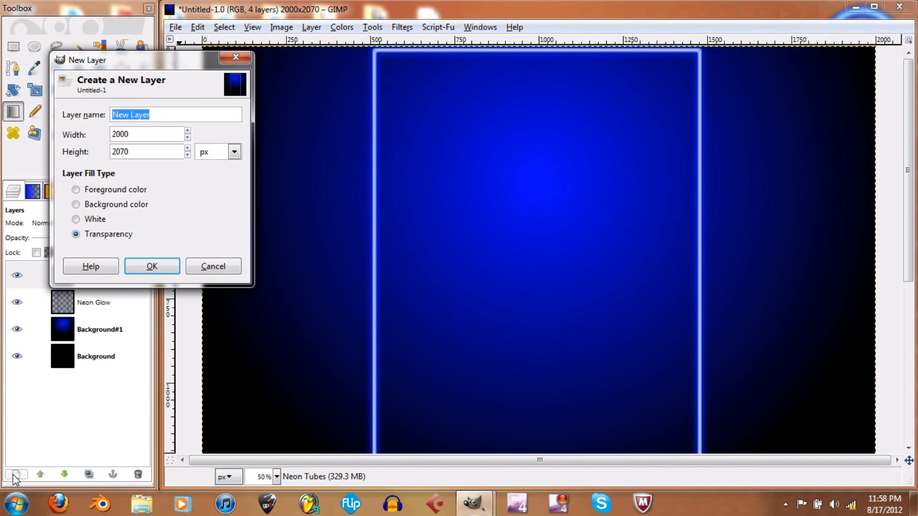
click(148, 268)
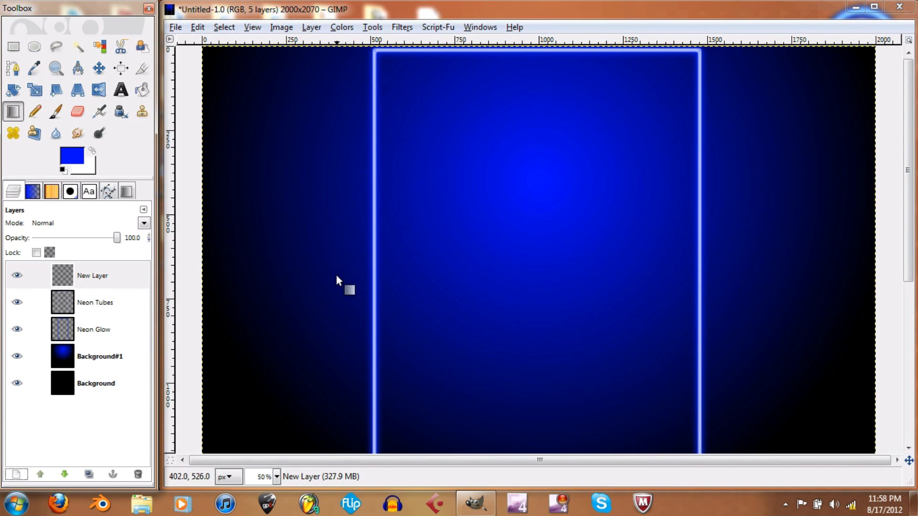
Step: Open Test trigga2295.png as a layer from the Blender PNG's folder inside Blender Projects on the Desktop
click(176, 27)
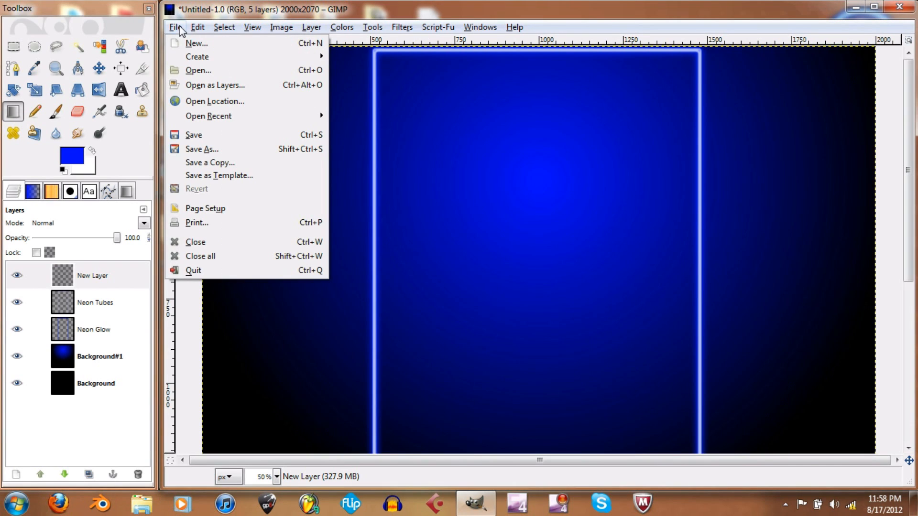
click(202, 86)
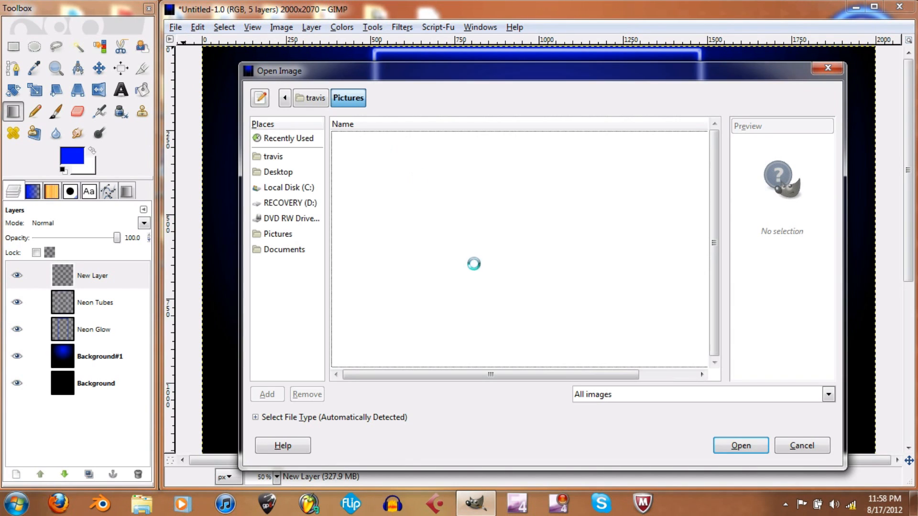
scroll(574, 253, down, 10)
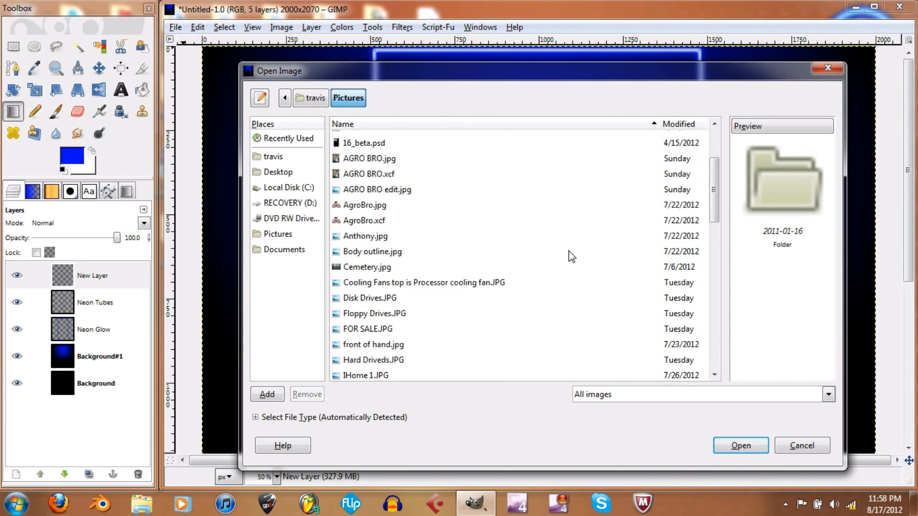
scroll(571, 253, down, 5)
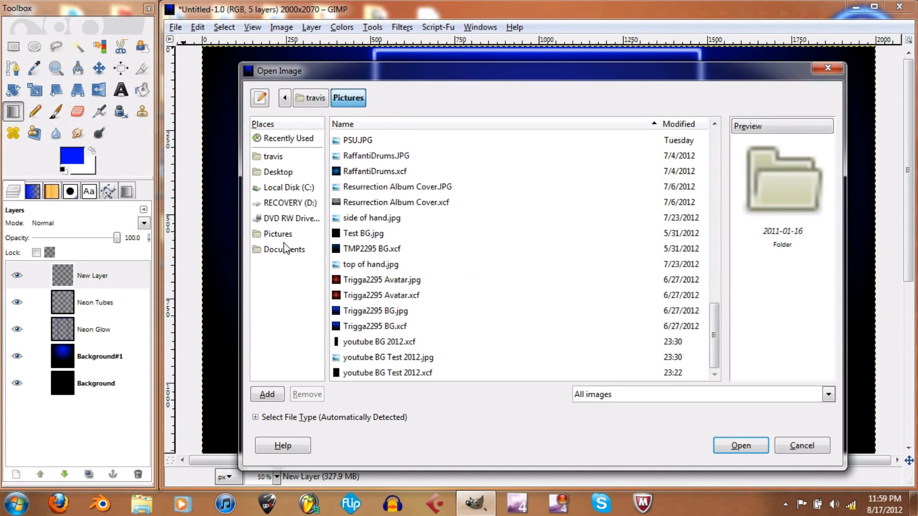
click(280, 171)
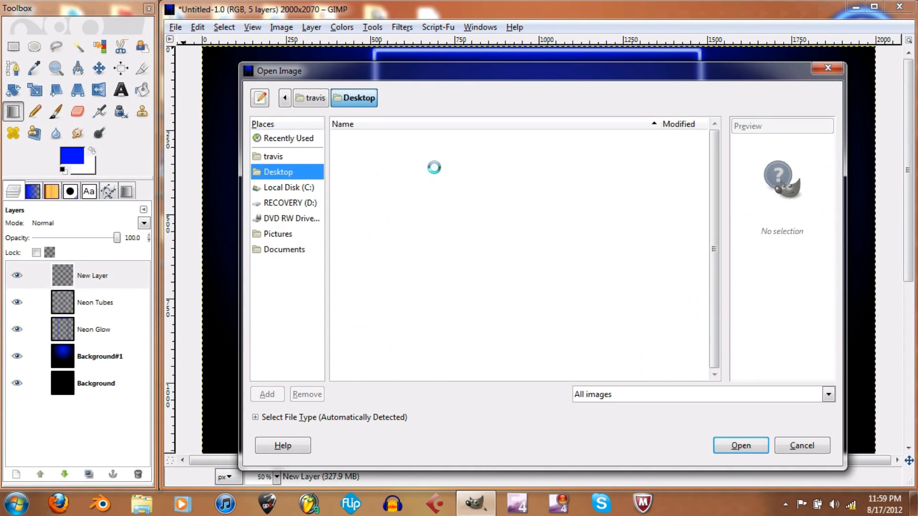
double_click(406, 158)
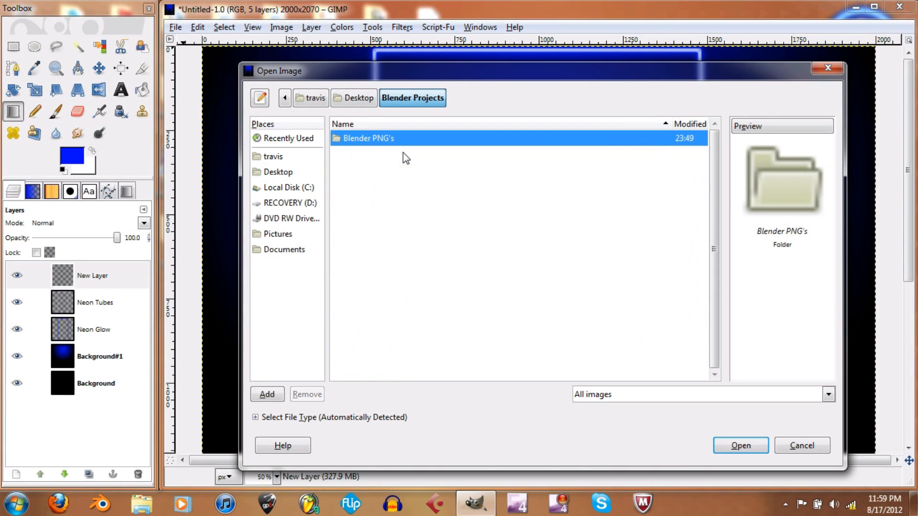
double_click(409, 140)
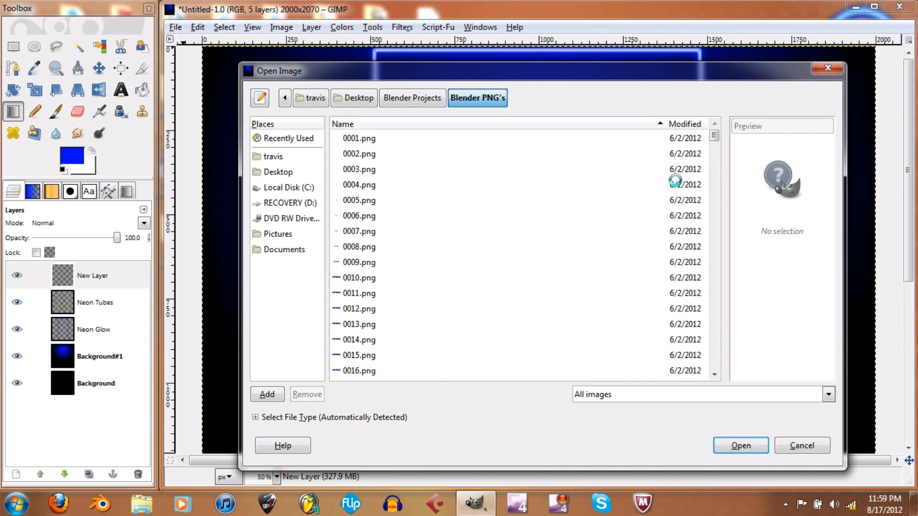
drag(715, 136, 717, 379)
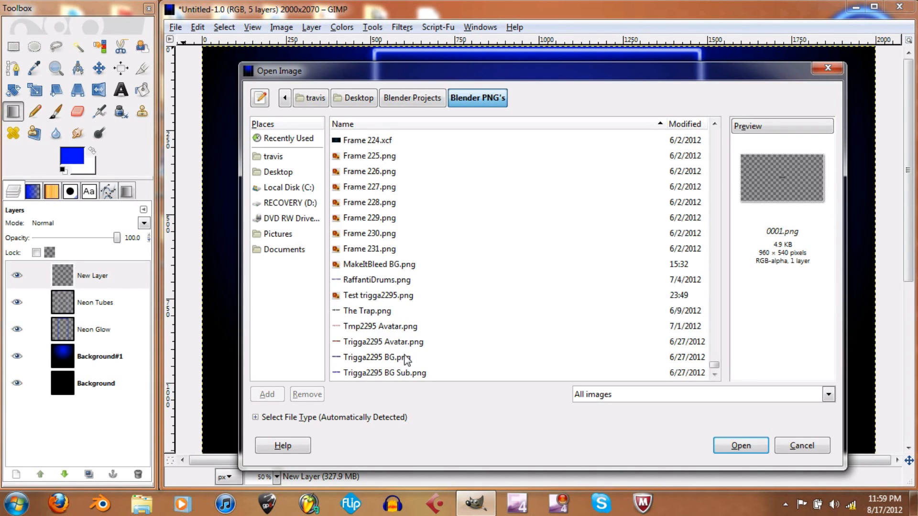
click(396, 296)
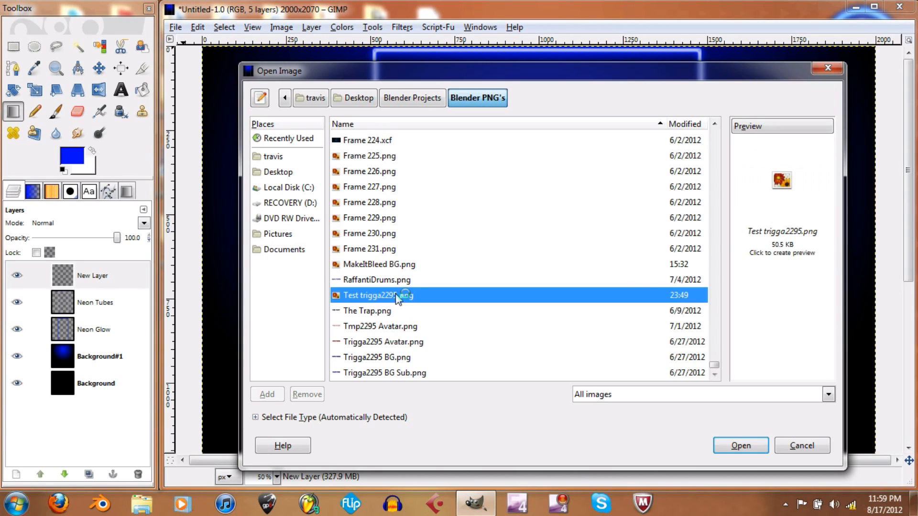
click(741, 445)
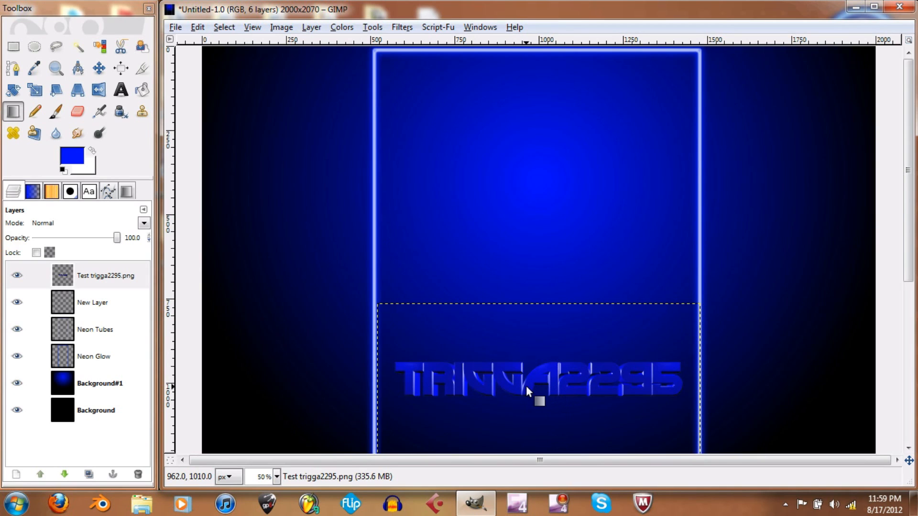
Step: Set the Move tool to move the active layer and shift the title across the upper part of the frame's left side
click(99, 68)
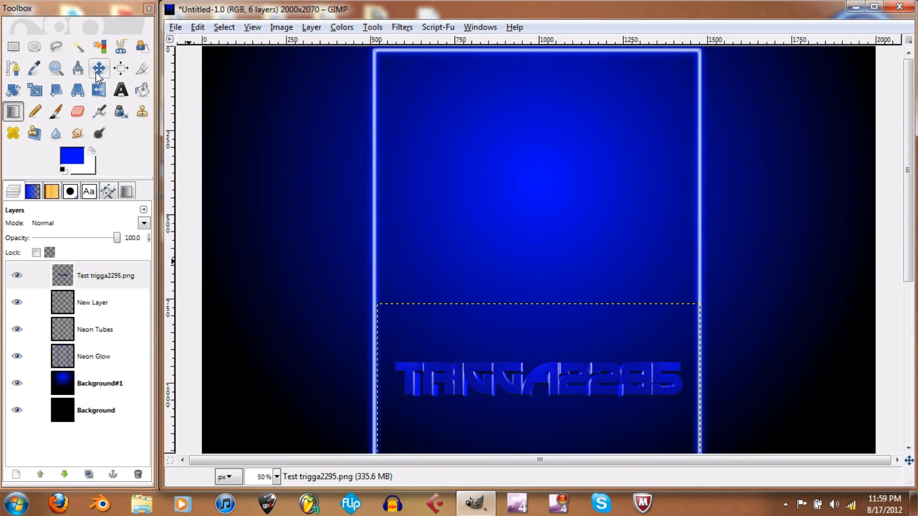
click(518, 363)
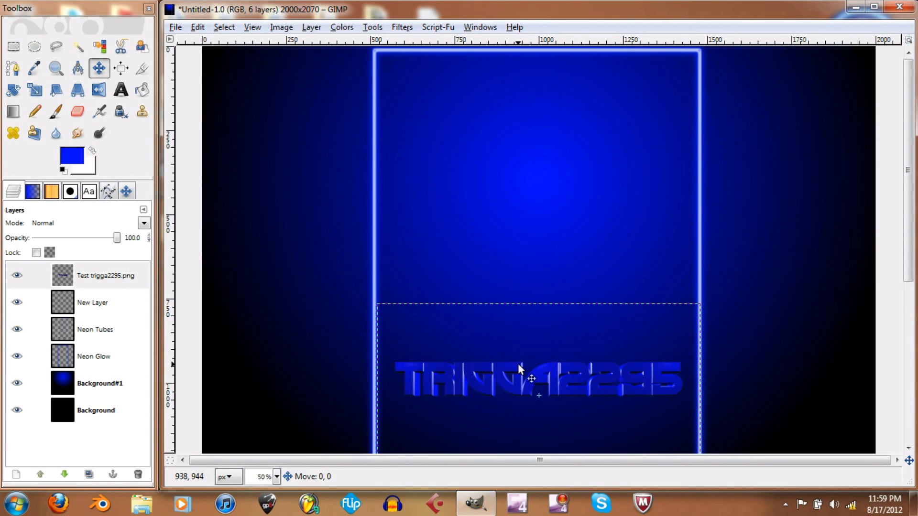
click(98, 271)
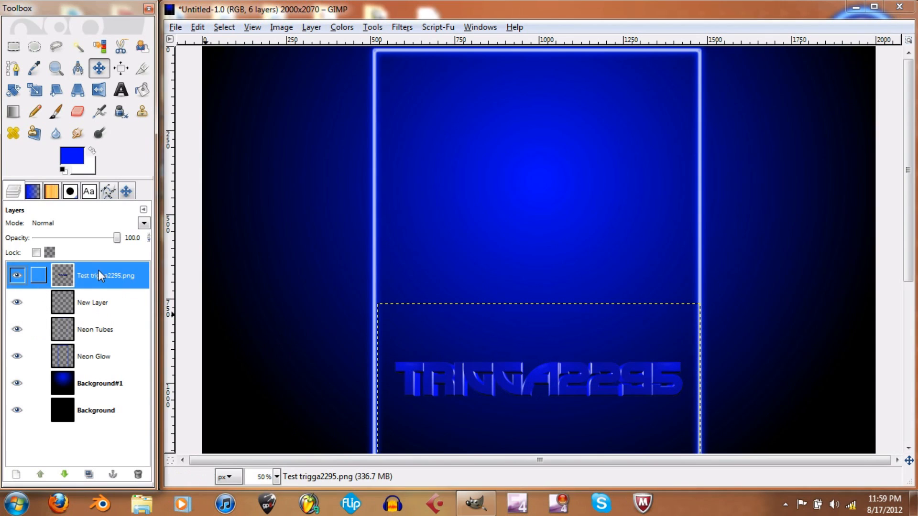
click(126, 188)
click(19, 267)
drag(546, 363, 375, 137)
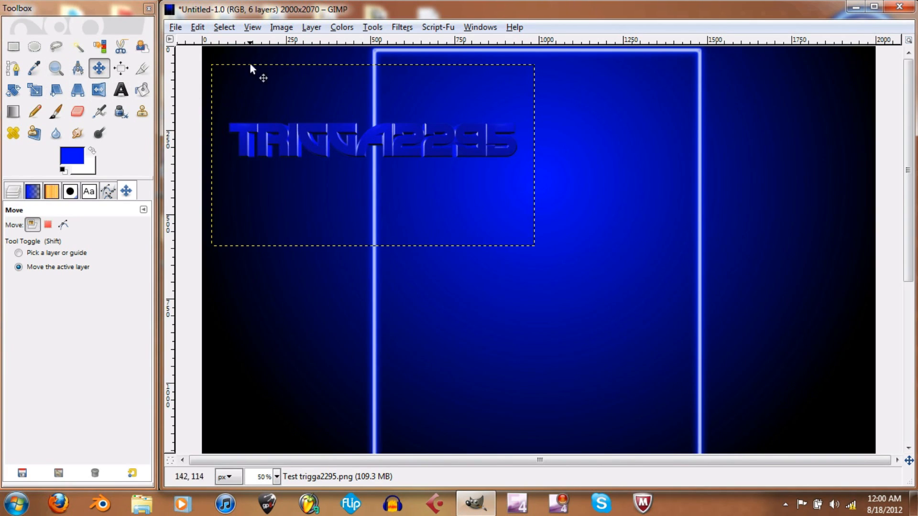
Step: Rotate the title layer by -90 degrees
click(13, 91)
click(371, 132)
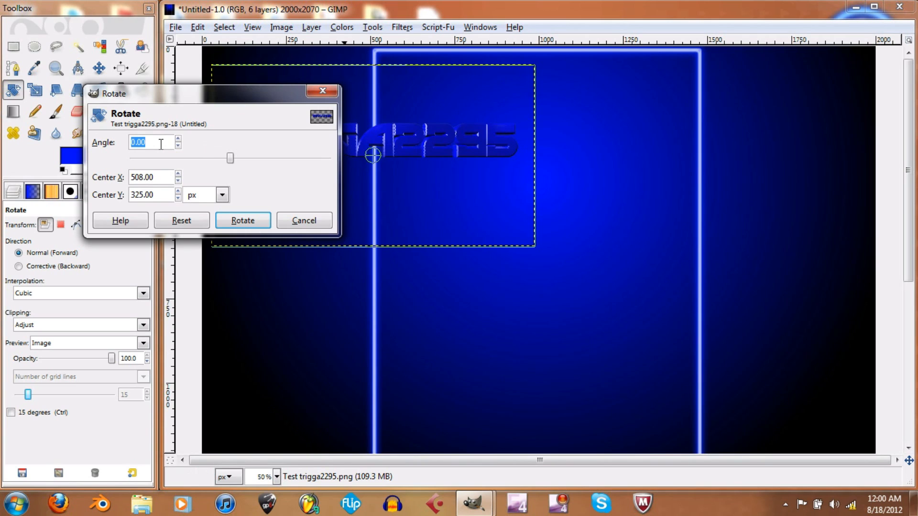
text(-90)
key(Return)
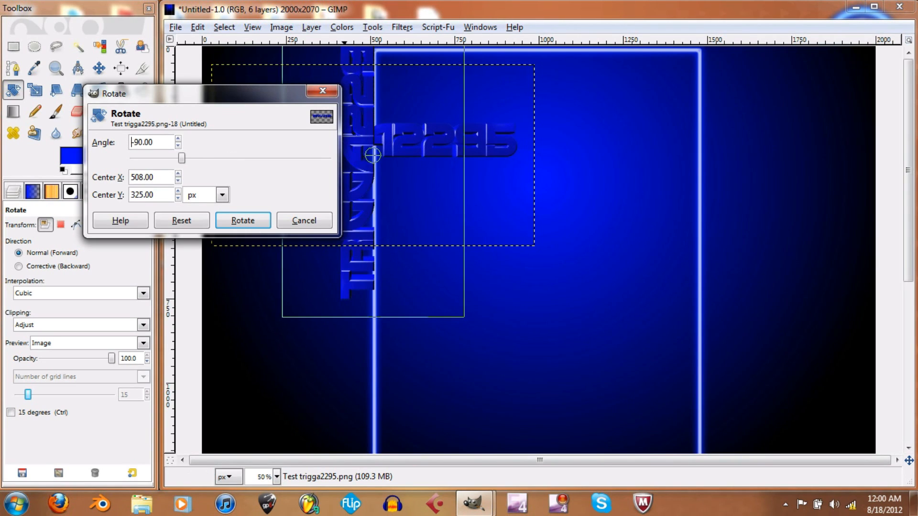
click(245, 220)
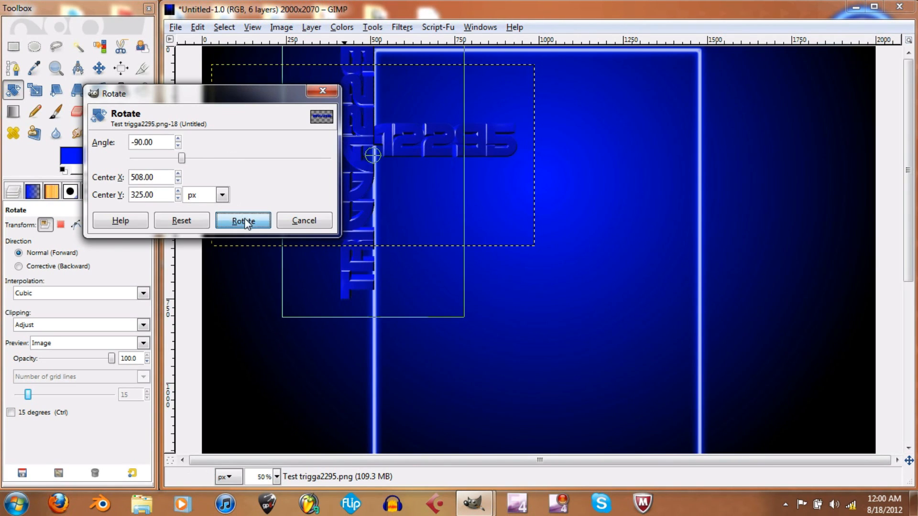
Step: Move the vertical title just outside the frame's left edge near the top of the image, and display the layer list
click(99, 68)
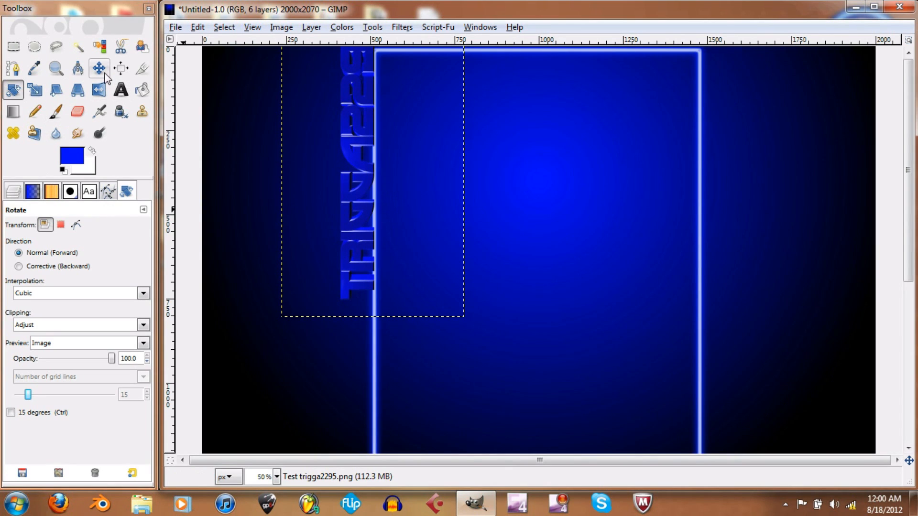
drag(325, 143, 322, 181)
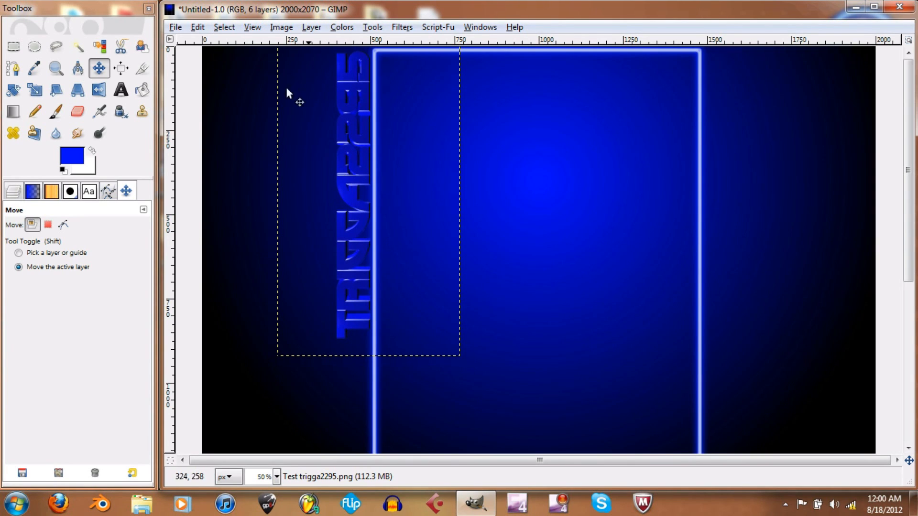
click(198, 28)
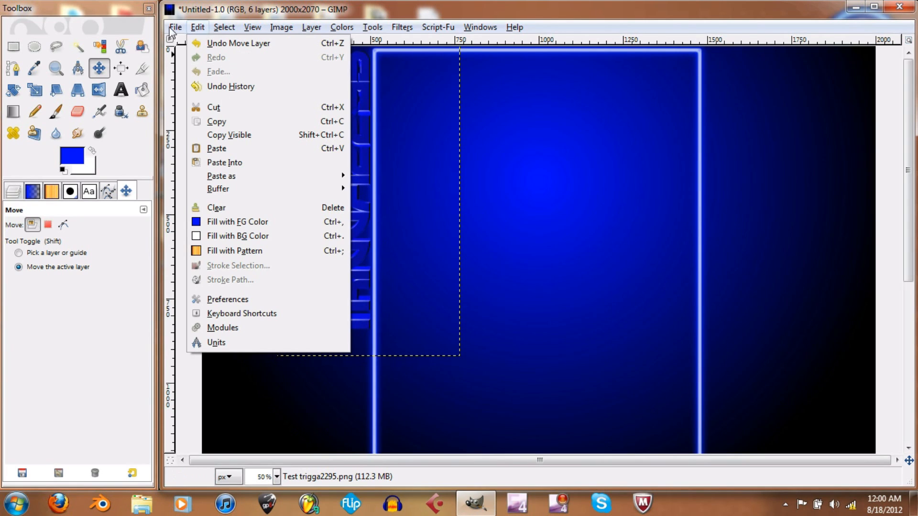
mouse_move(176, 29)
click(13, 191)
click(14, 191)
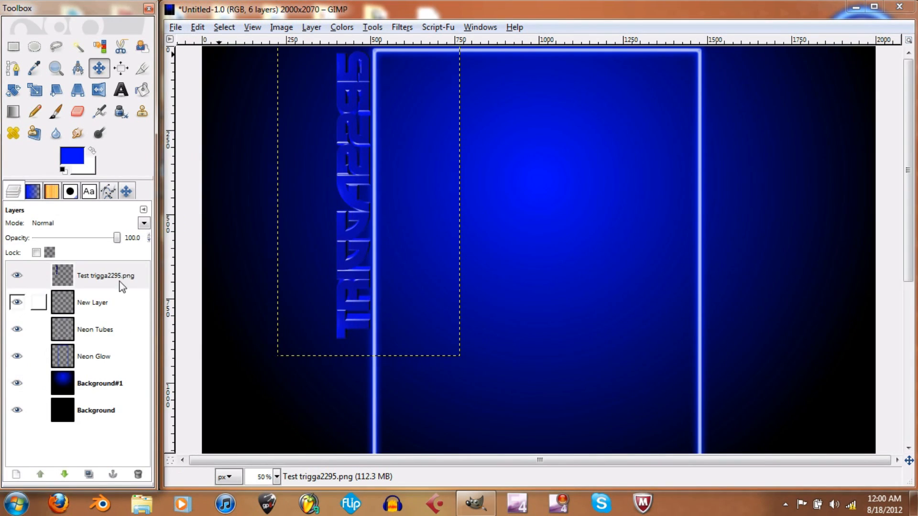
Step: Duplicate the vertical title layer and move the copy horizontally to just inside the frame's right edge
click(89, 475)
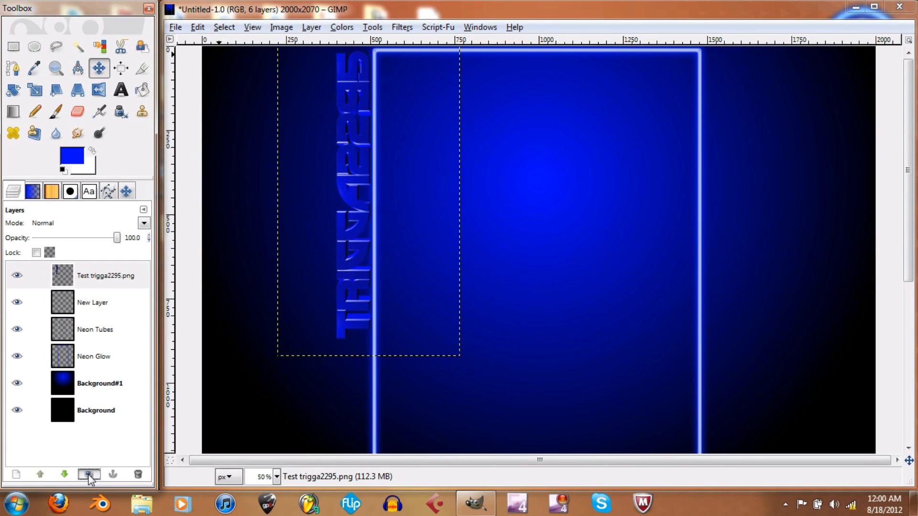
drag(361, 189, 682, 190)
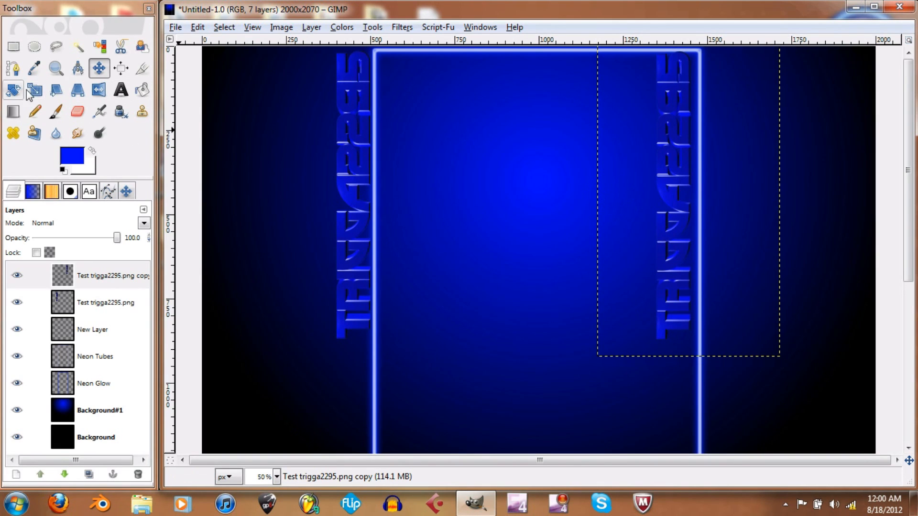
Step: Flip the title copy horizontally and move it just outside the frame's right edge, level with the original title
click(94, 92)
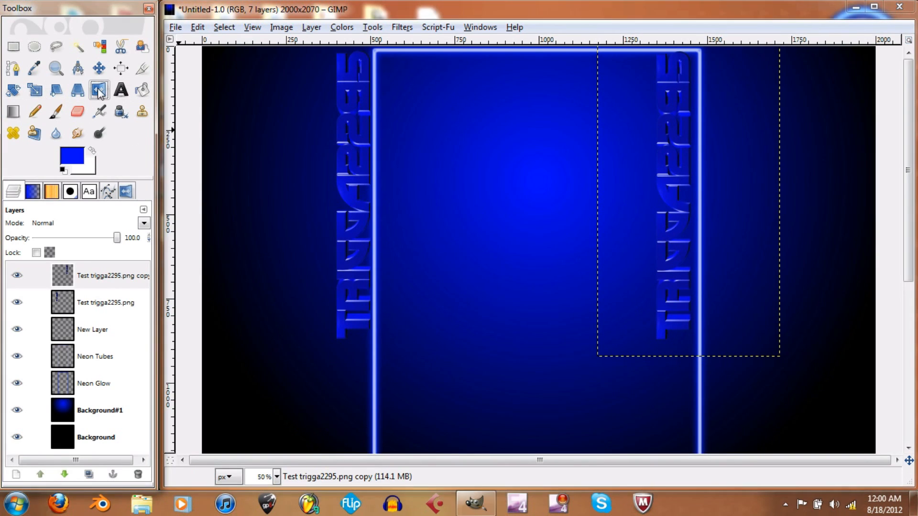
click(654, 186)
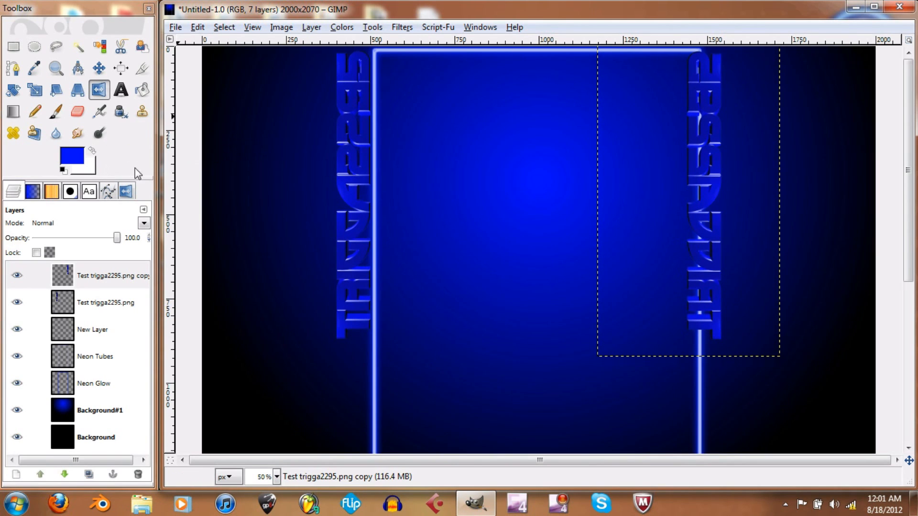
click(99, 68)
mouse_move(708, 206)
mouse_down()
mouse_move(730, 211)
mouse_move(722, 198)
mouse_up()
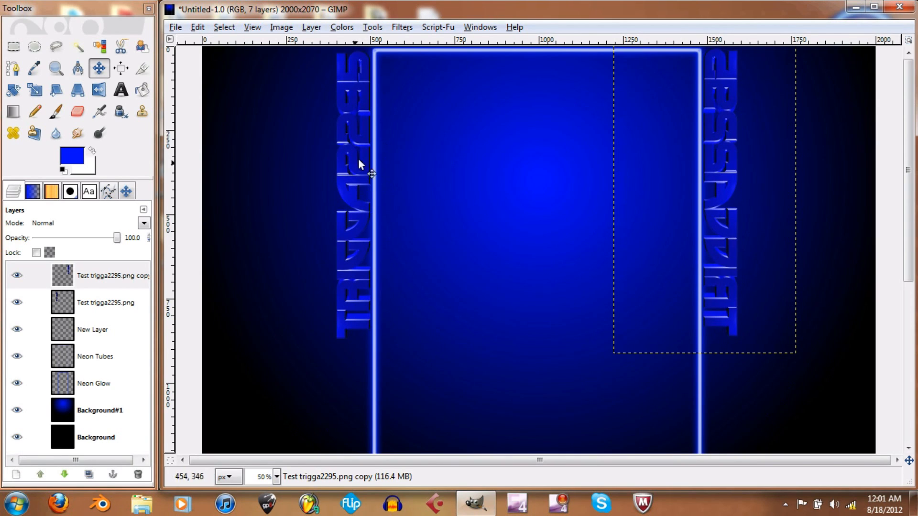
Step: Add a new transparent layer of 2000 x 2070 px above the title layers and make it active
click(18, 197)
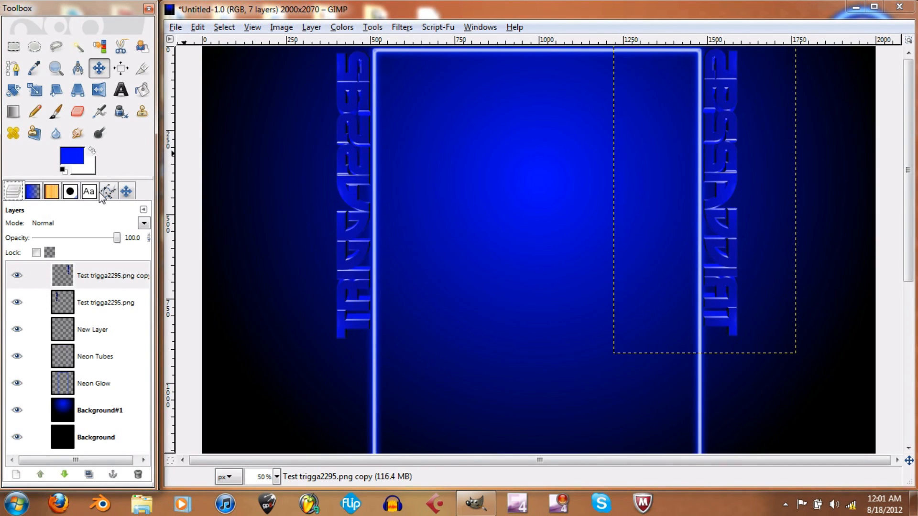
click(11, 475)
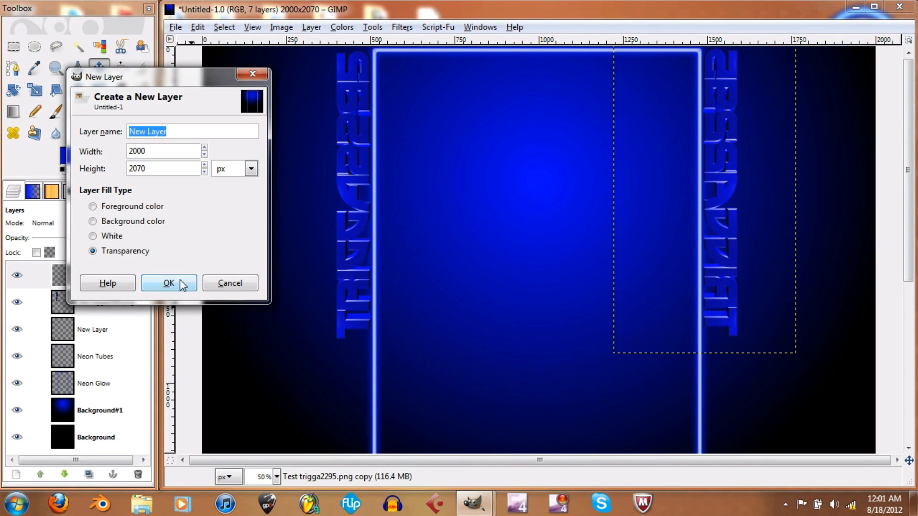
click(179, 280)
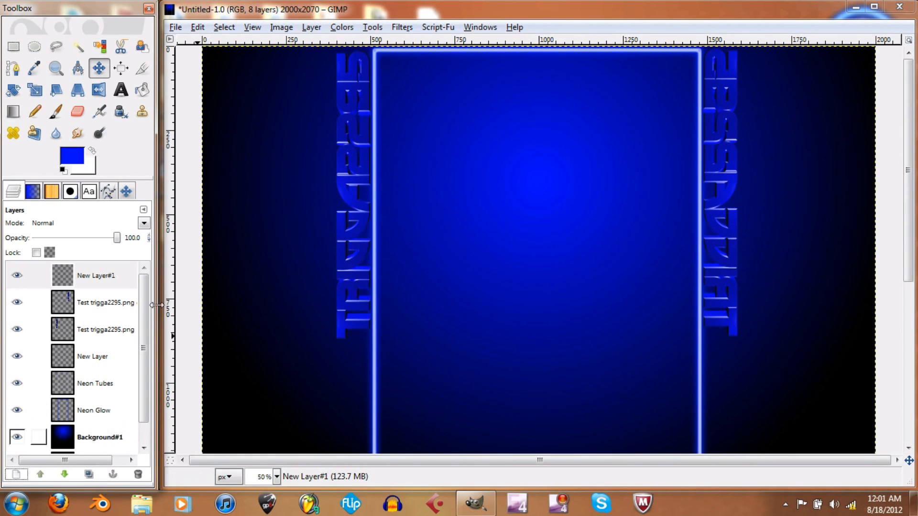
click(128, 275)
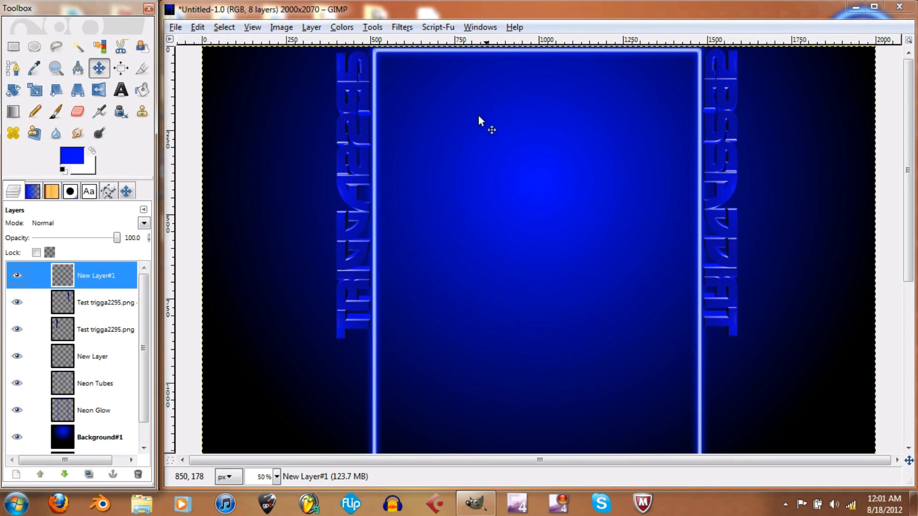
scroll(474, 133, down, 5)
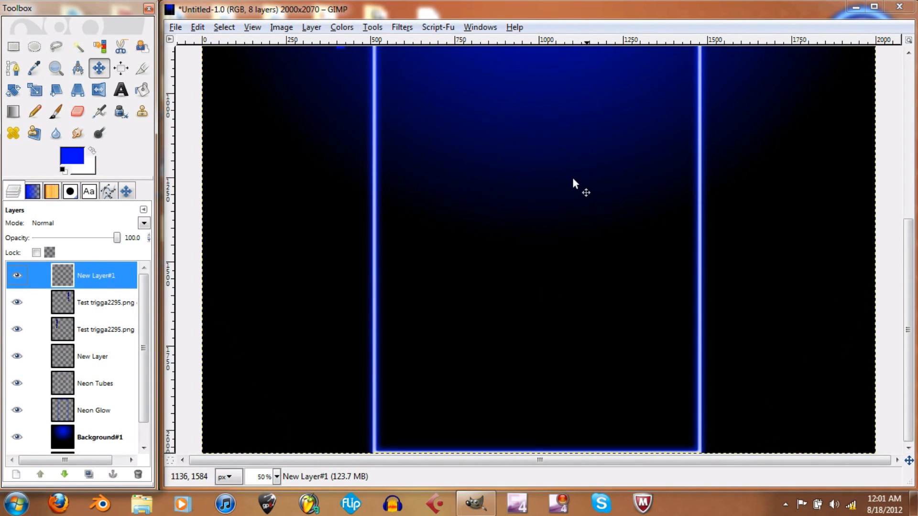
scroll(404, 235, up, 3)
scroll(397, 243, up, 3)
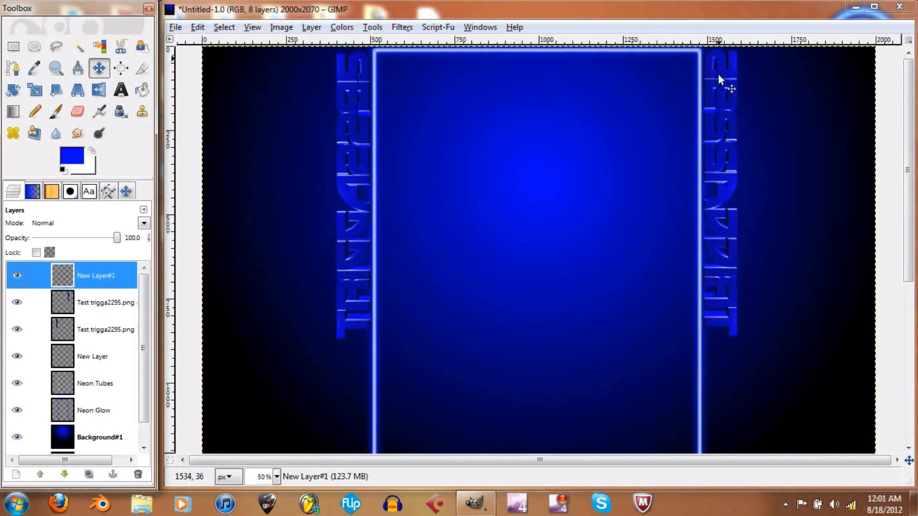